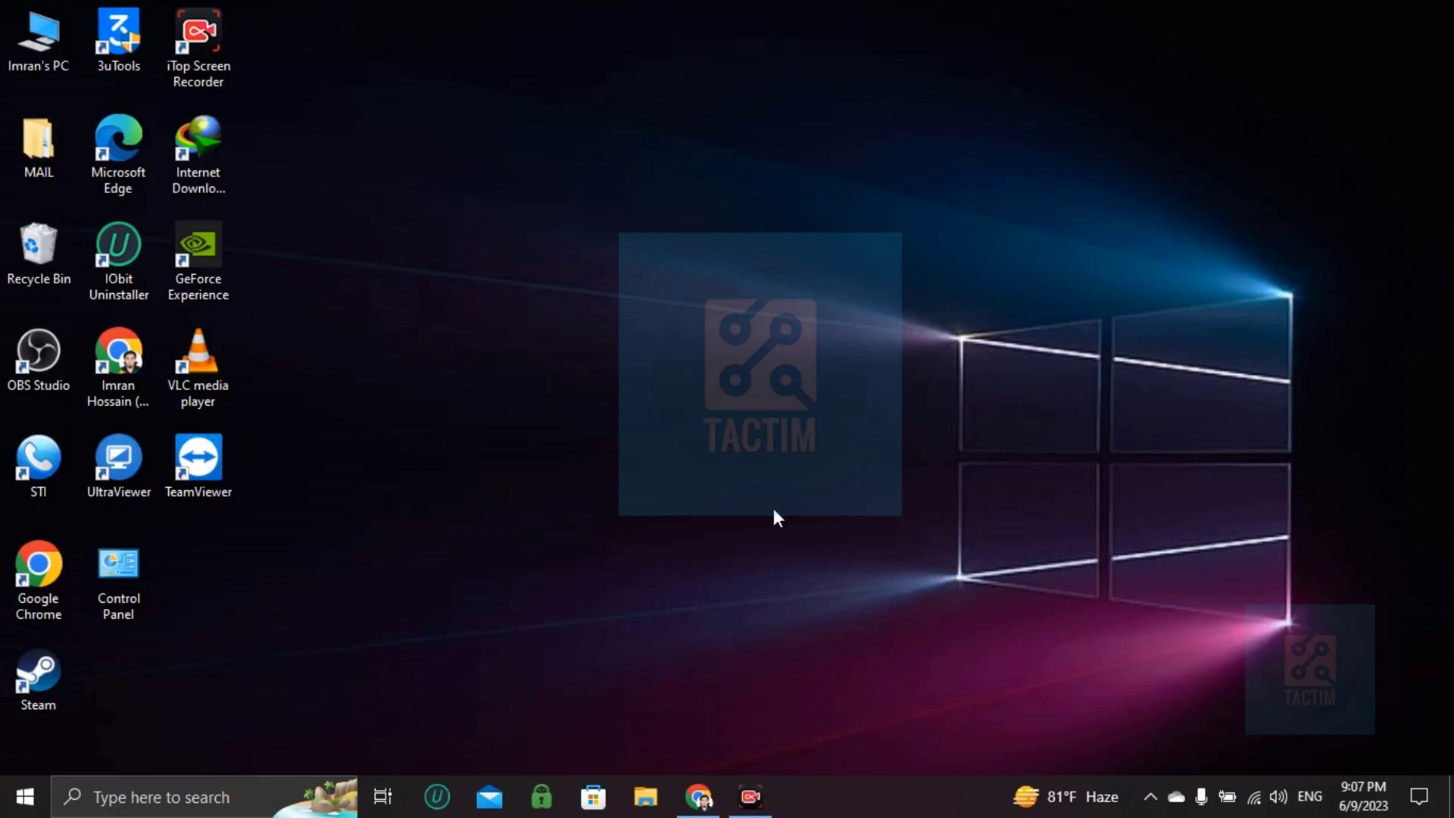
Search 'google slides' in a new Chrome tab and reach the Google Slides home page
click(698, 797)
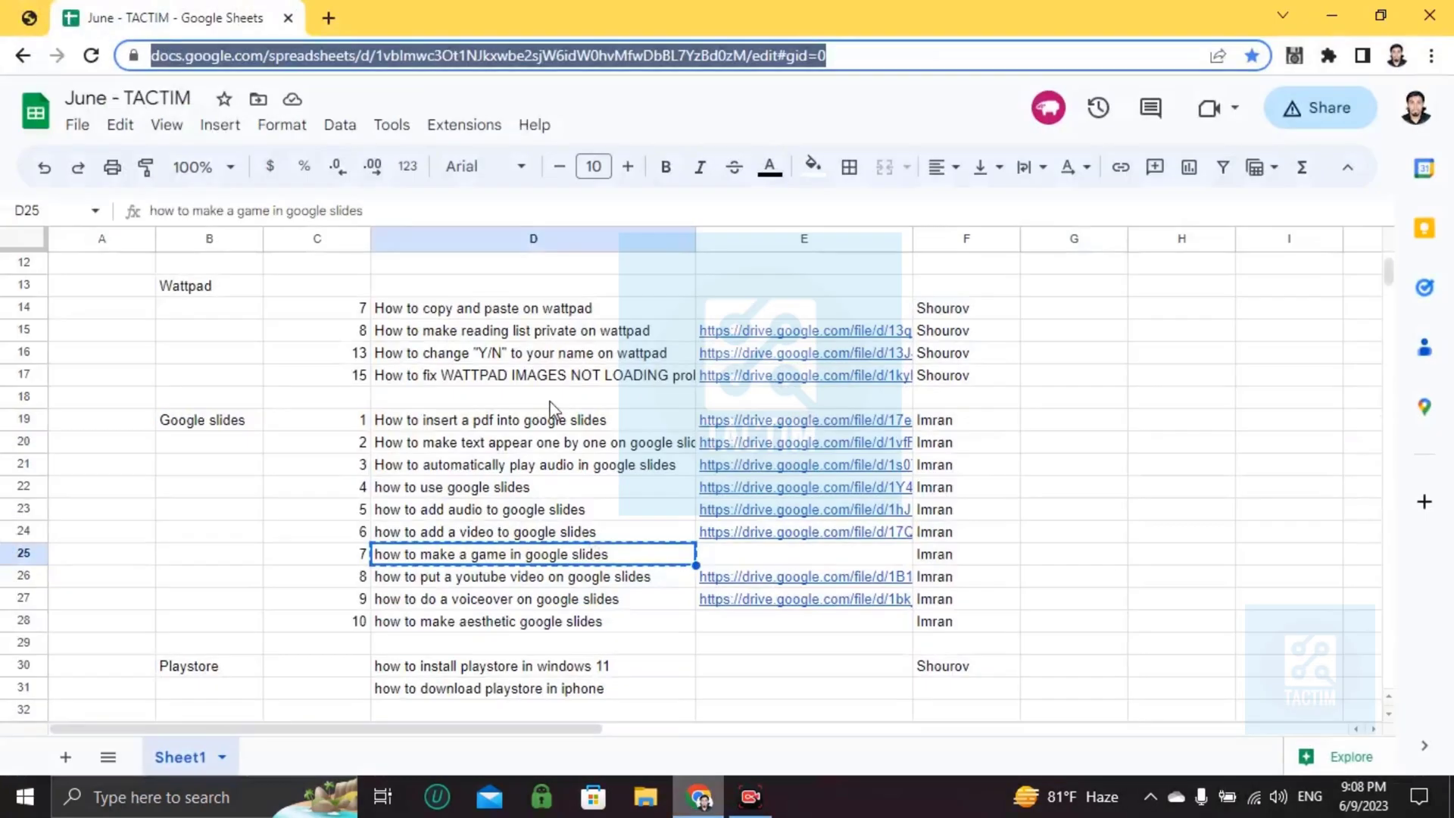
click(322, 17)
text(goo)
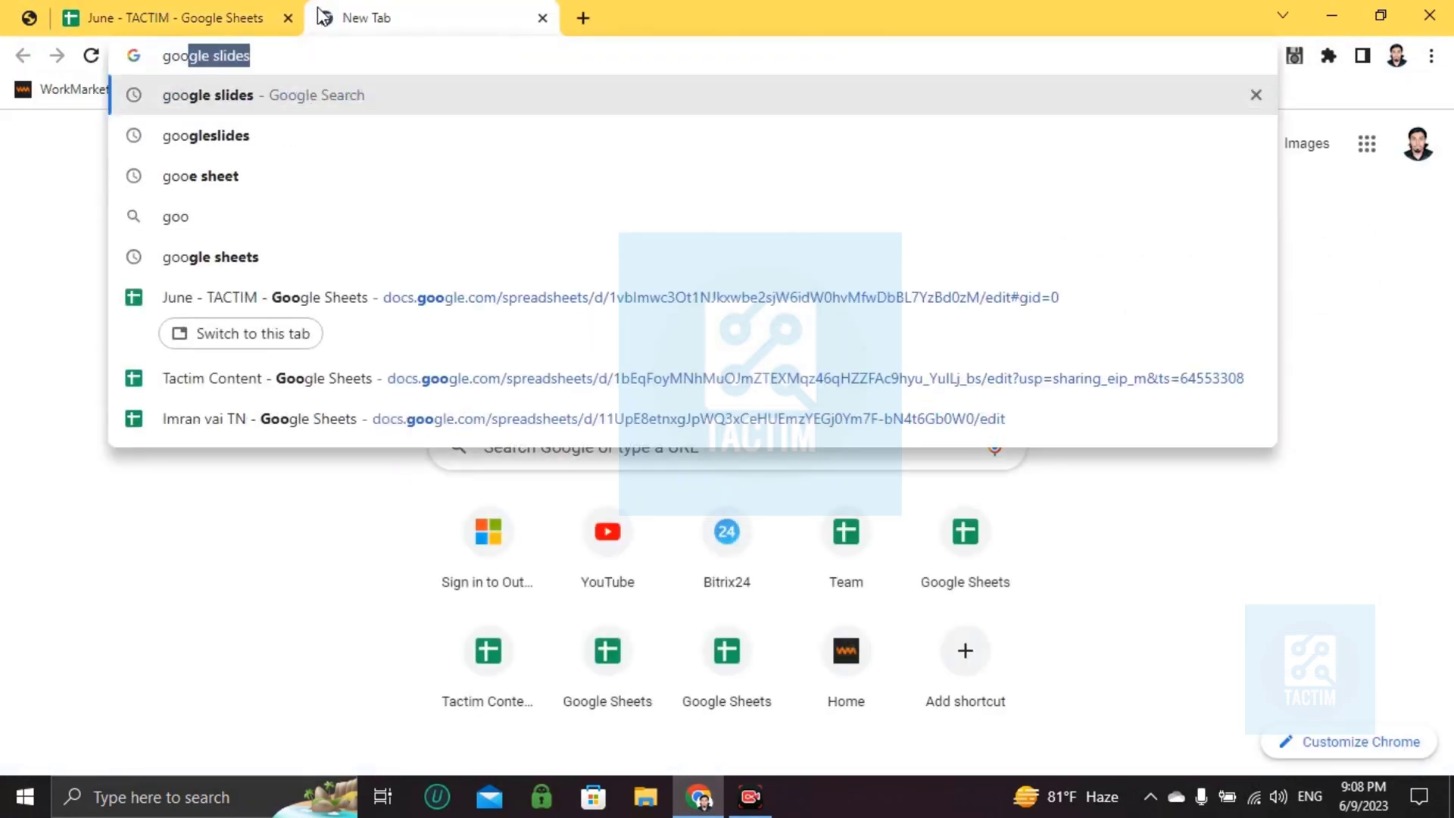
text(gle slieds)
key(Return)
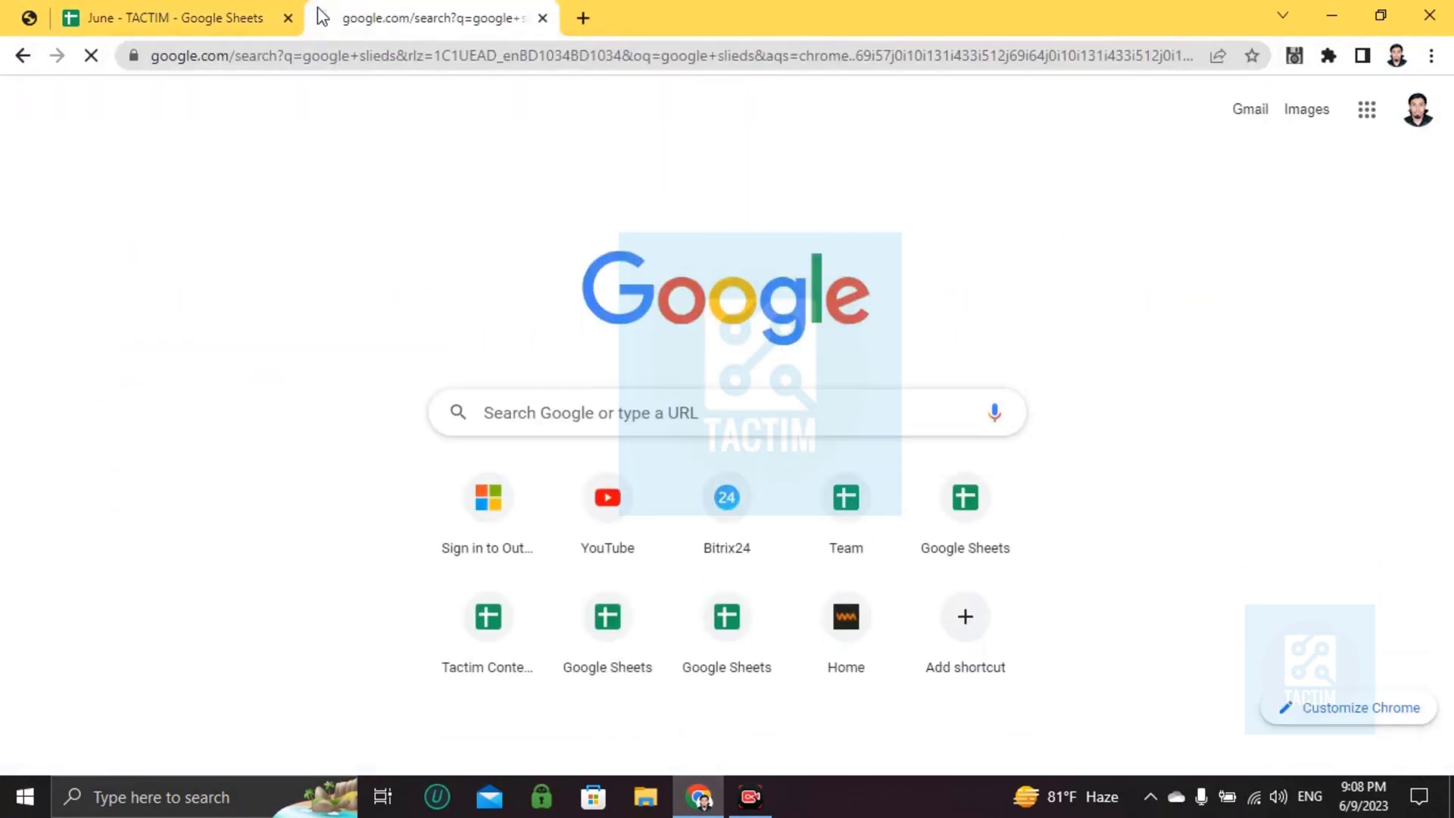
click(235, 430)
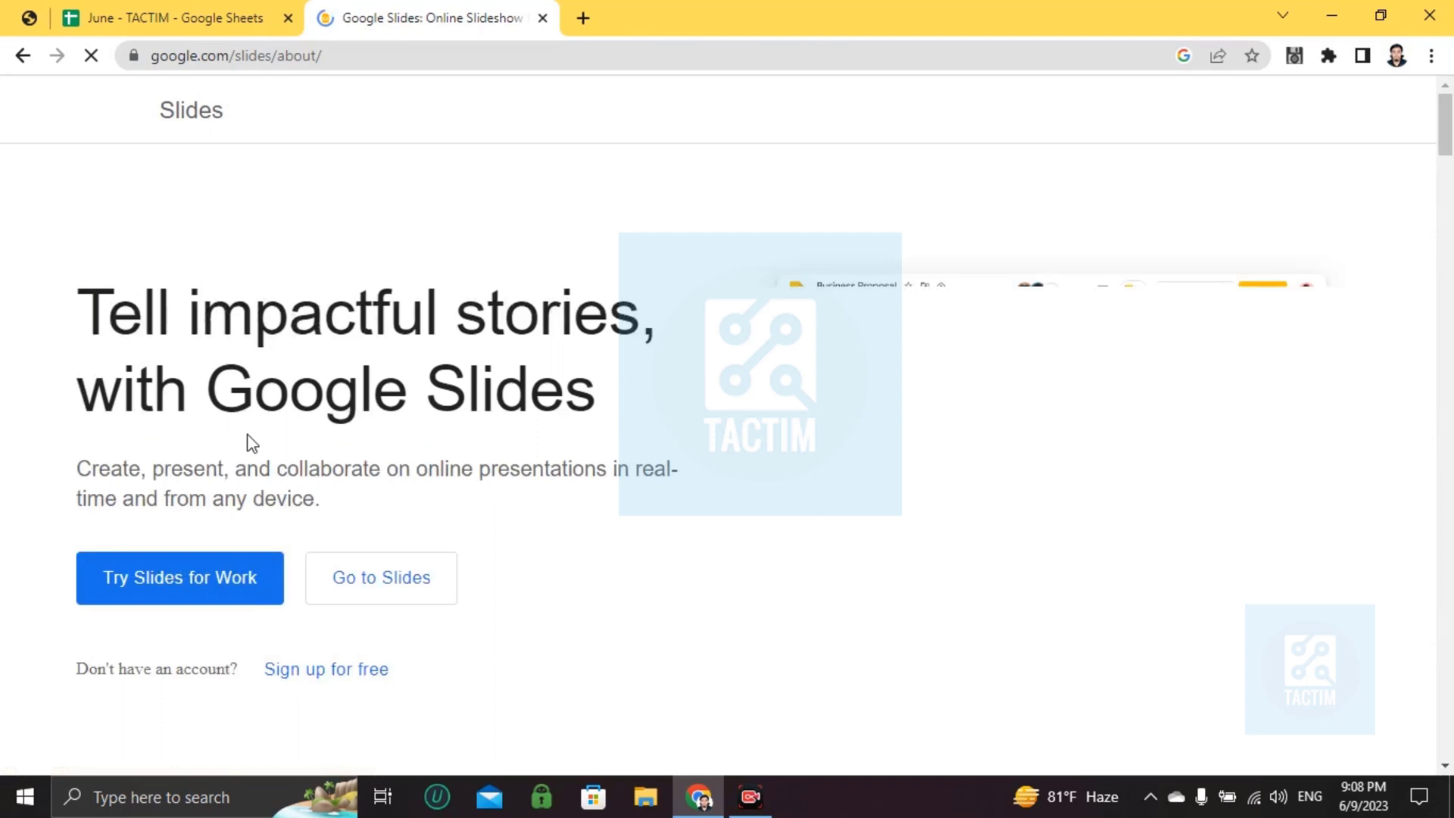
click(418, 586)
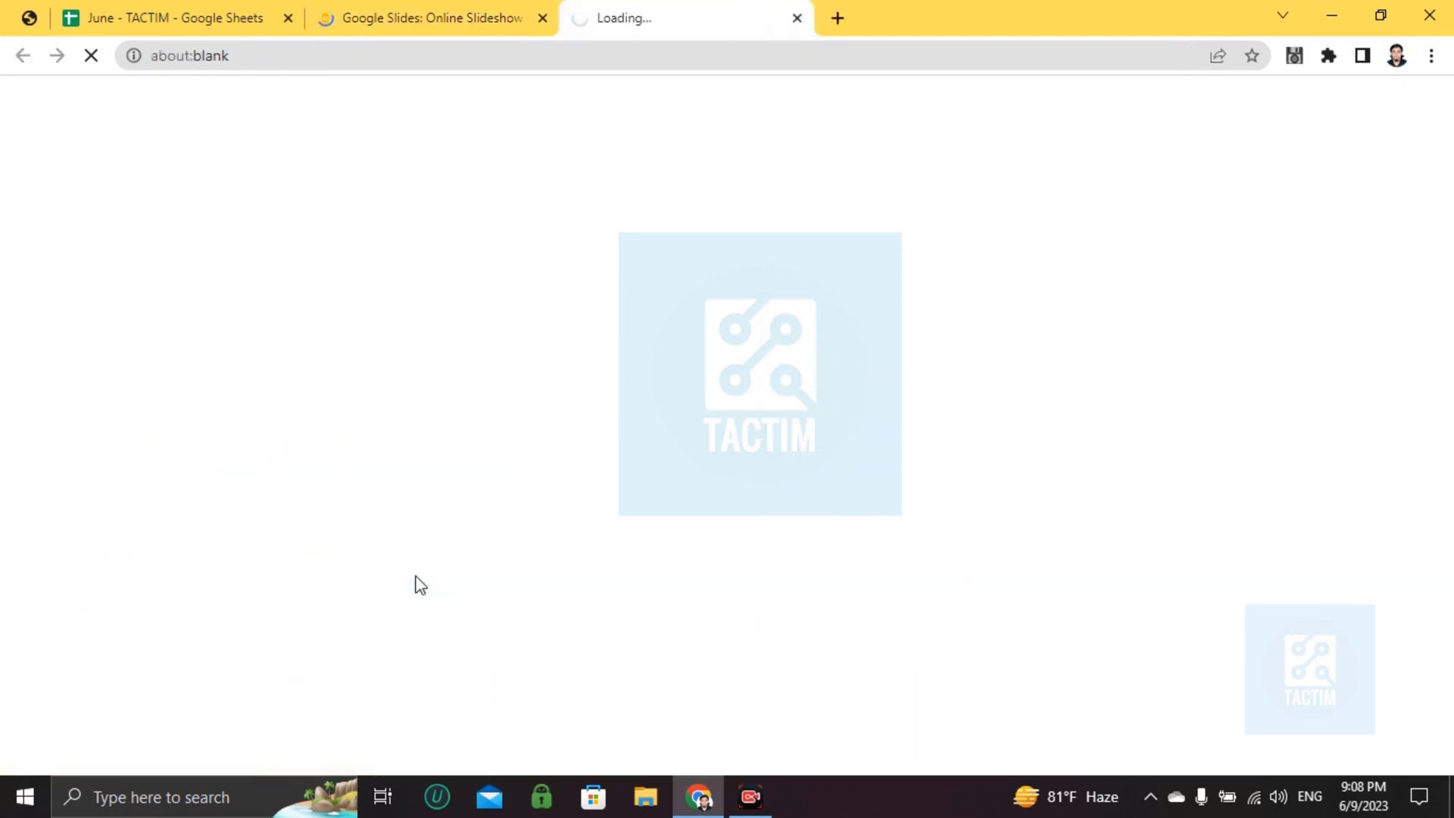
click(542, 17)
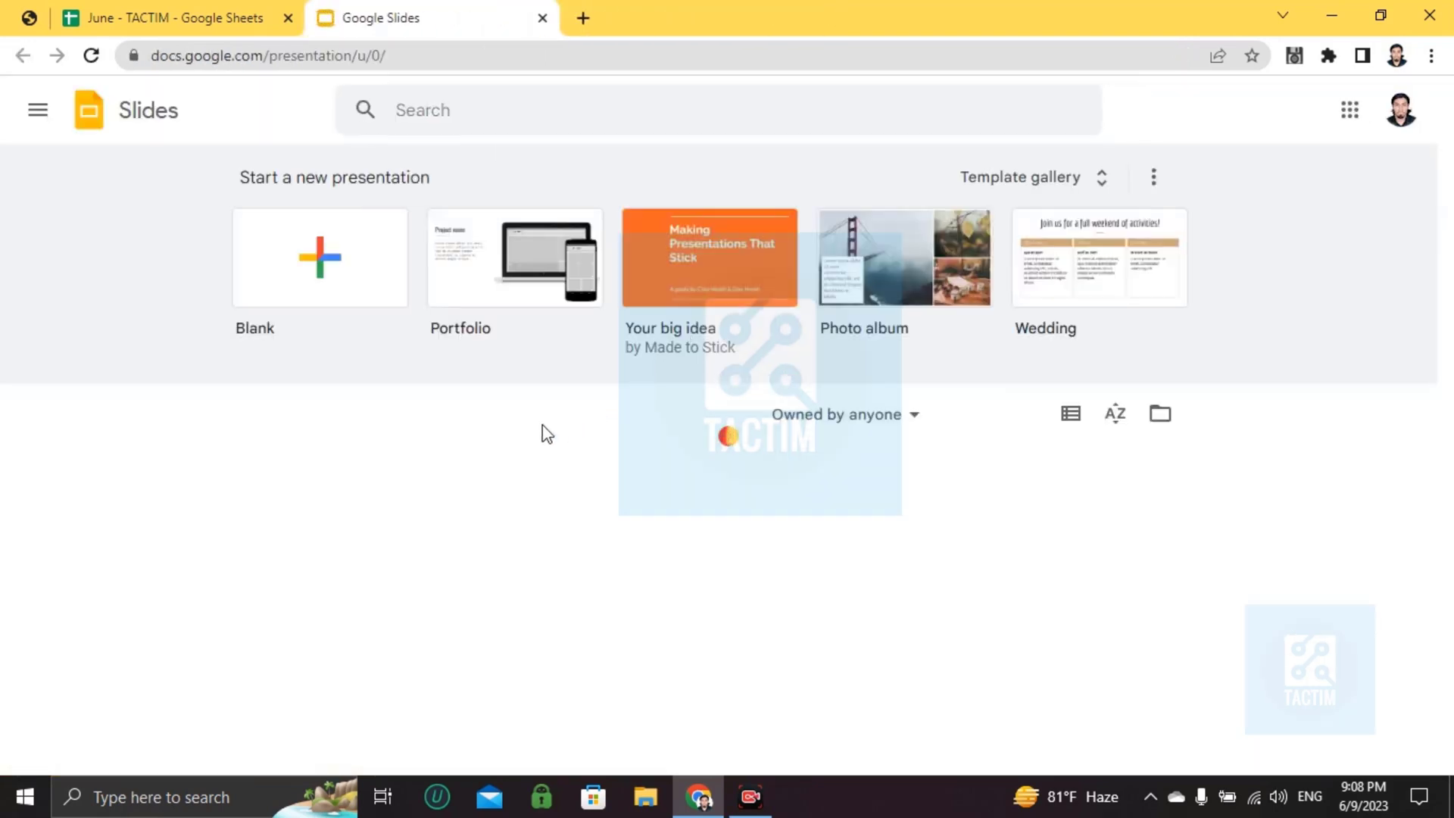
Create a presentation from the Blank tile under 'Start a new presentation'
click(316, 266)
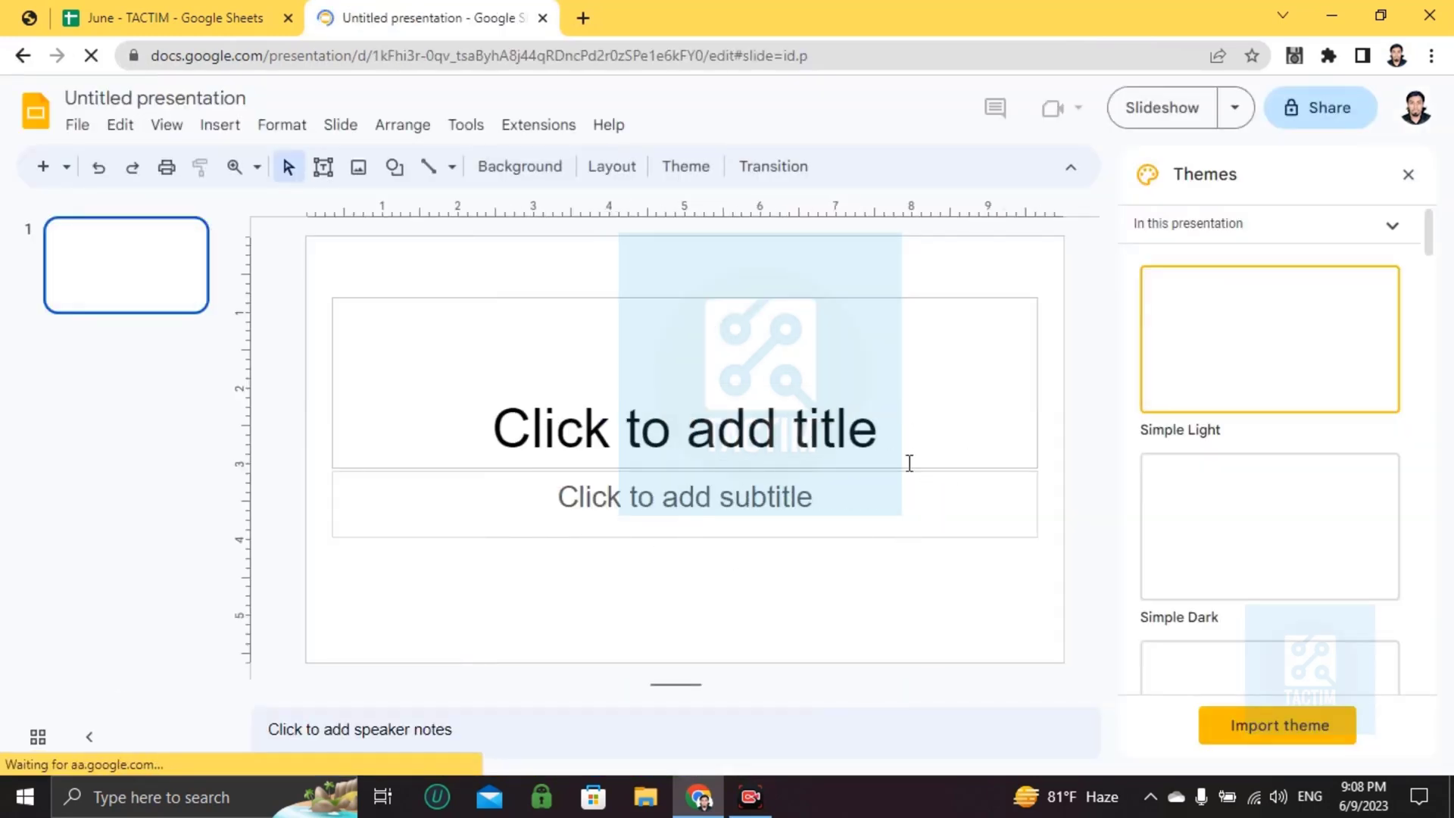
Enter 'Jumperman' as the slide title and 'Play' as the subtitle
click(579, 432)
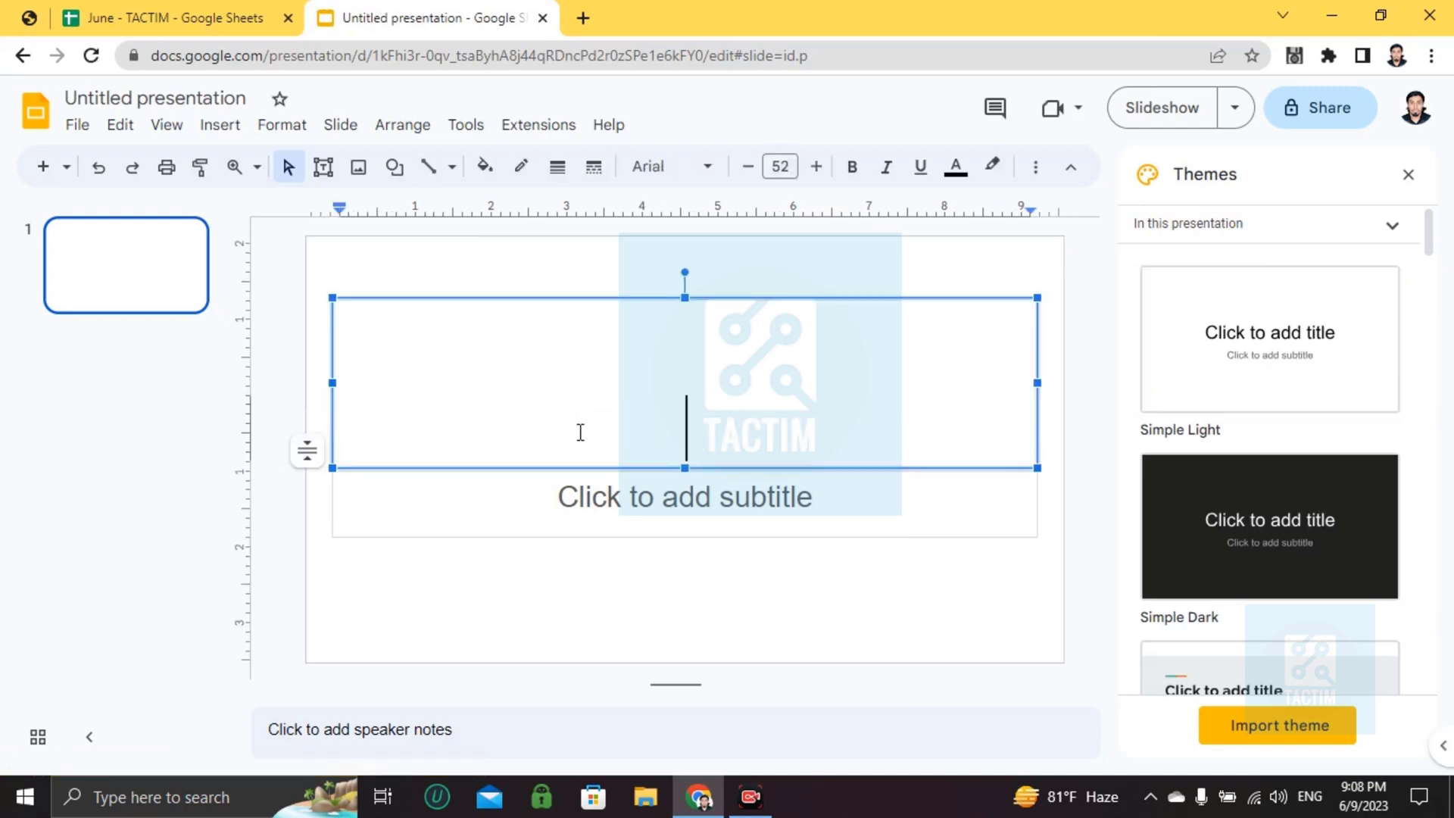
text(Jumperman)
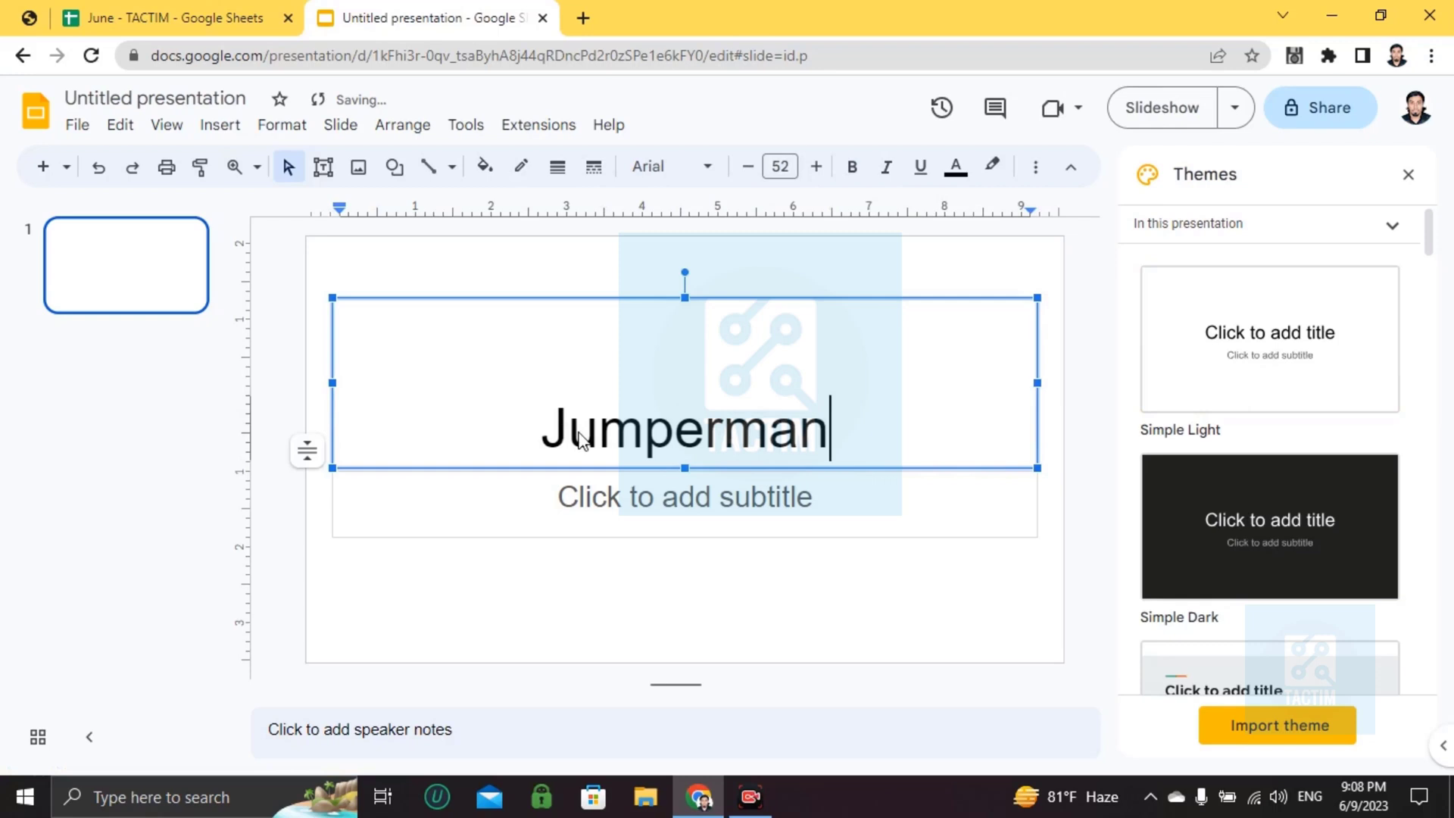
click(629, 500)
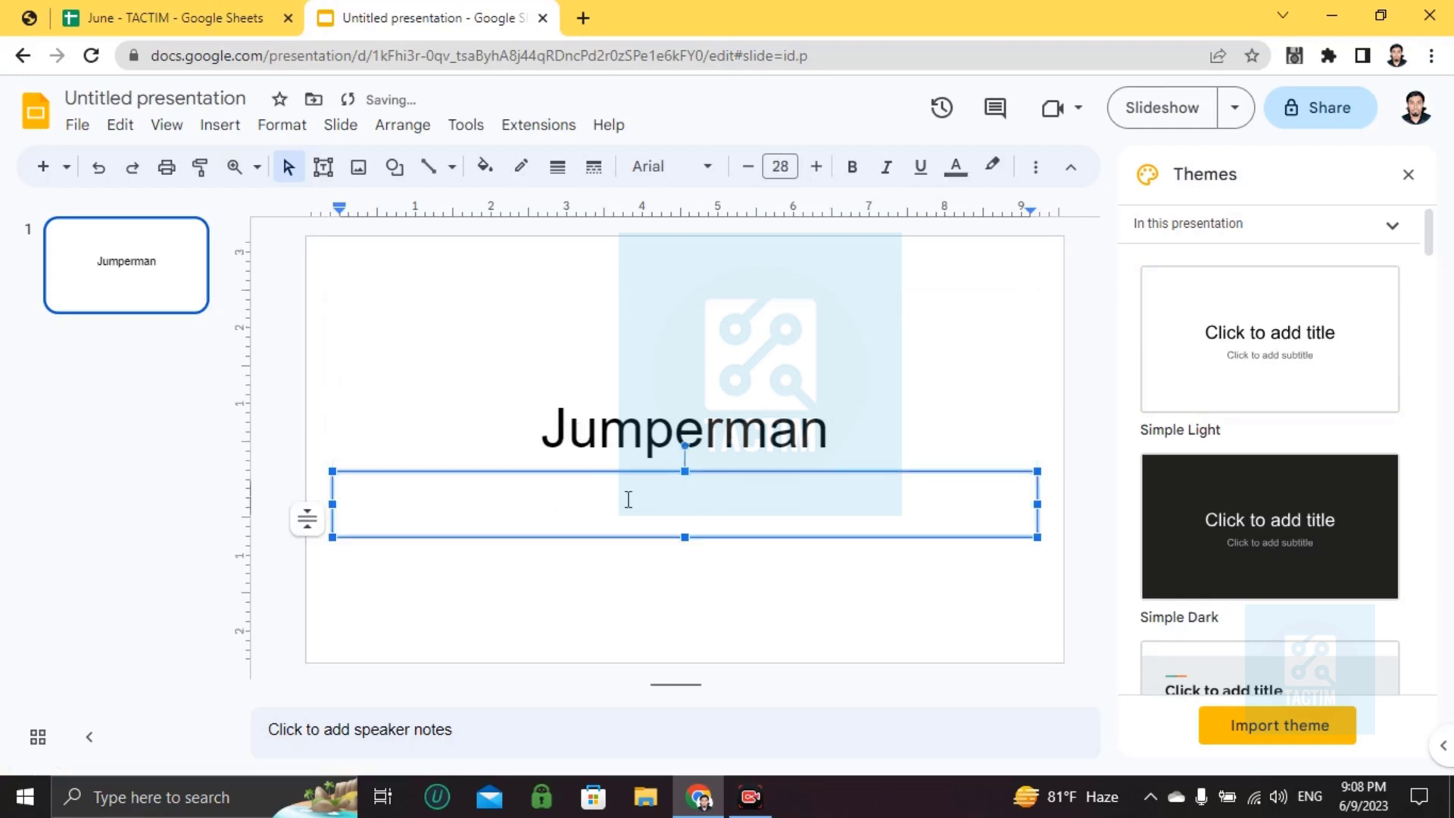
text(Play)
Check the title and subtitle text by selecting the words Jumperman and Play
click(606, 433)
click(708, 413)
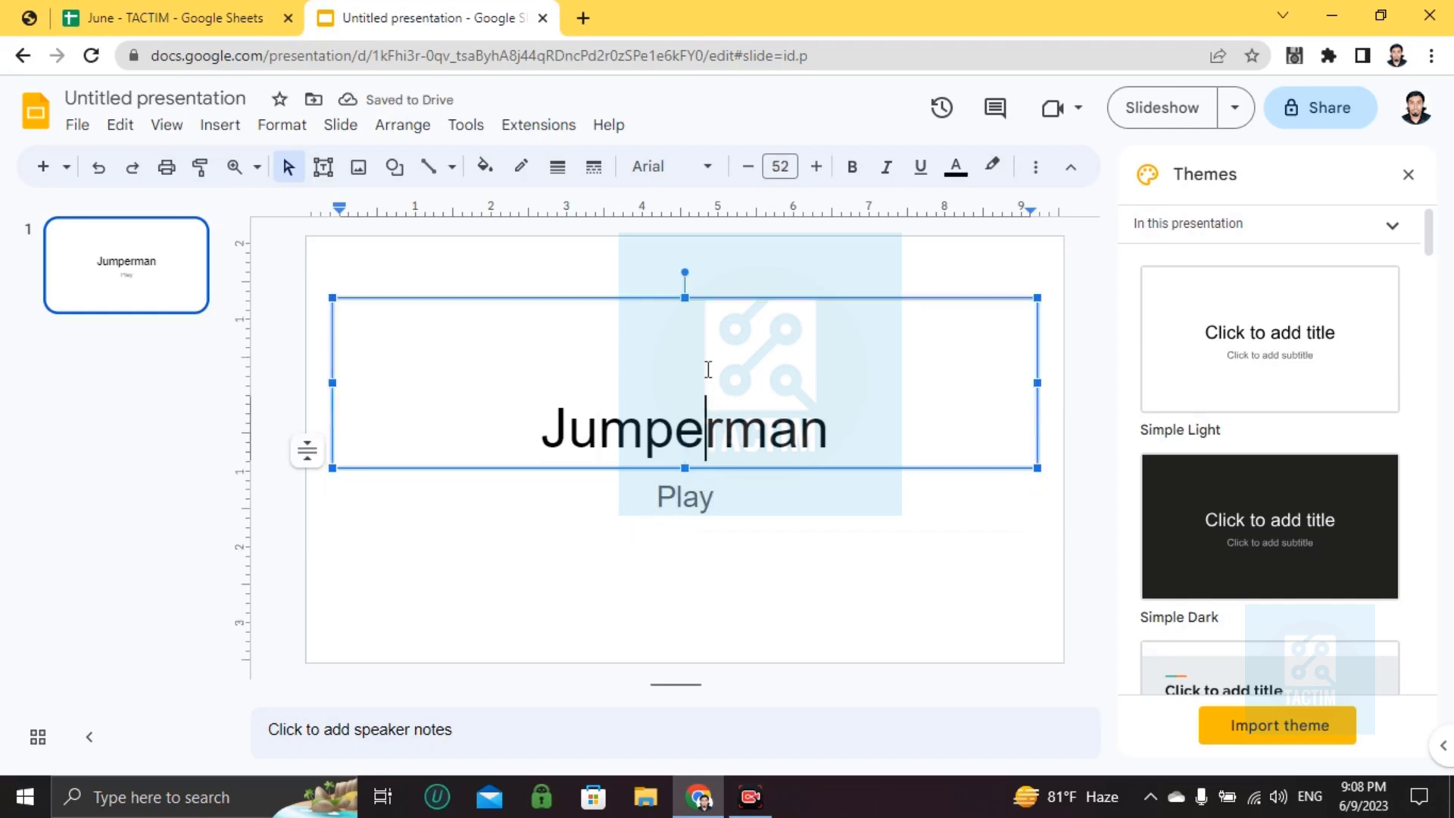
click(700, 515)
click(688, 416)
double_click(611, 465)
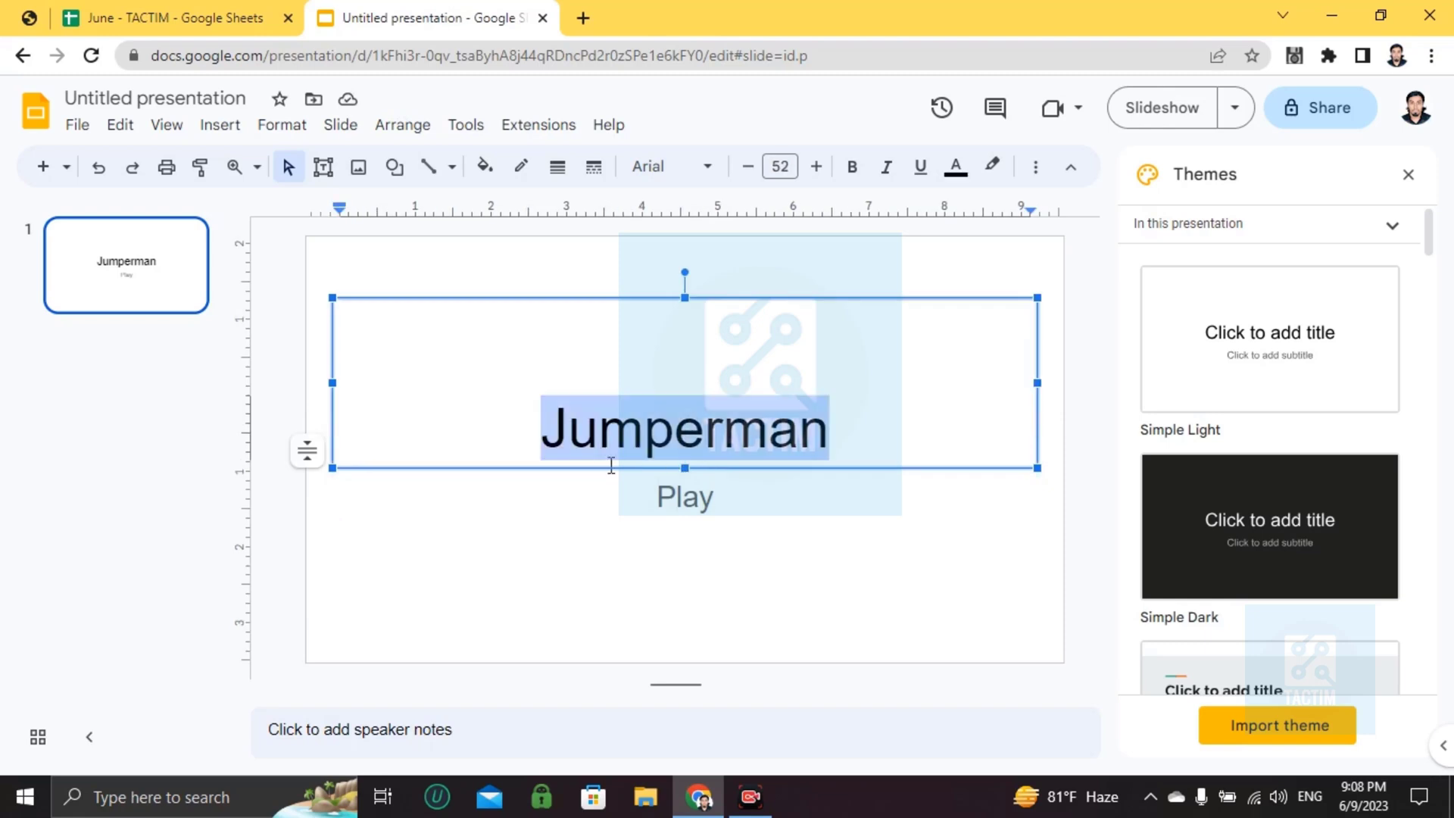
click(616, 413)
double_click(680, 504)
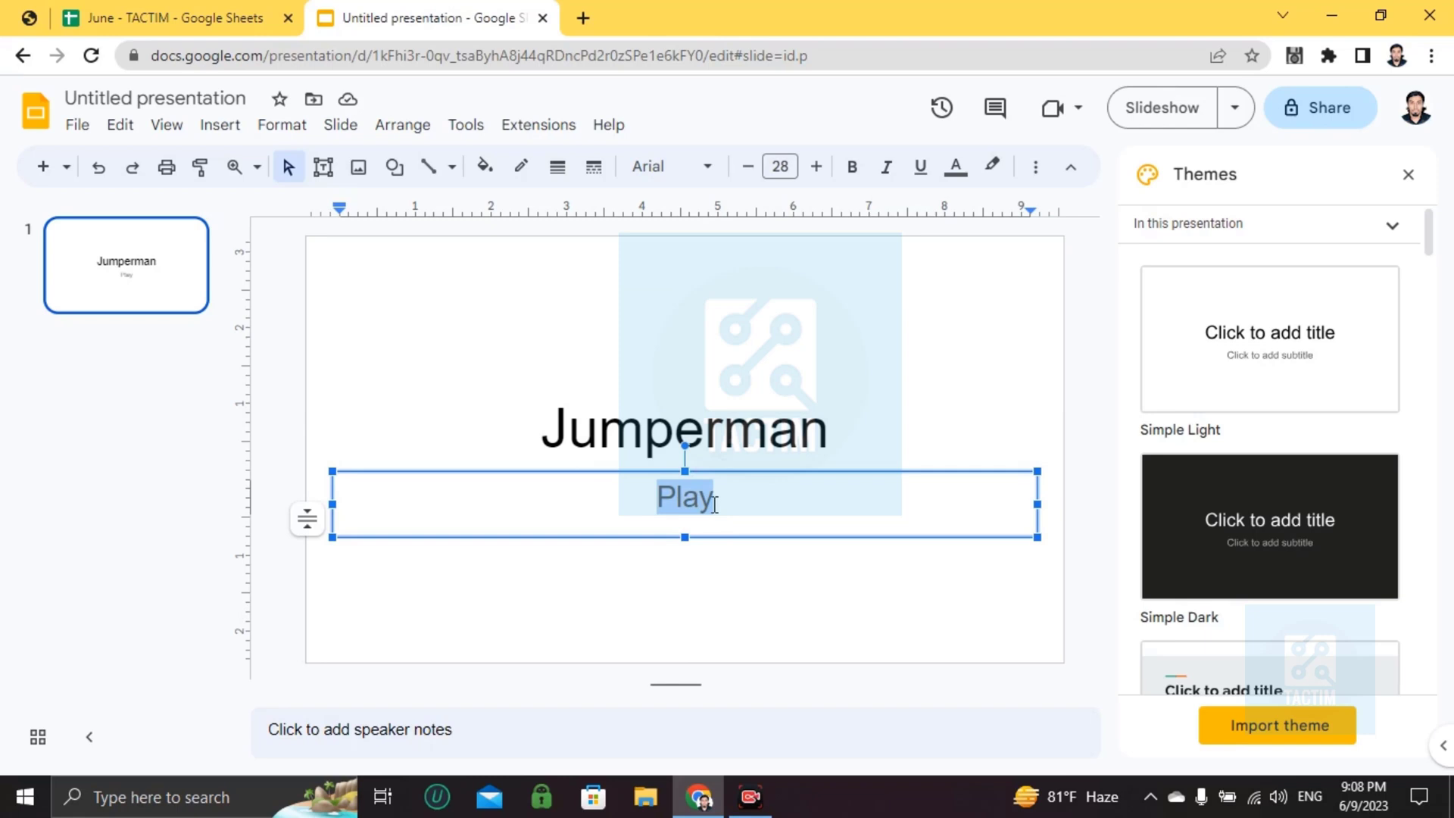
Add a new slide after the title slide and select it
click(39, 168)
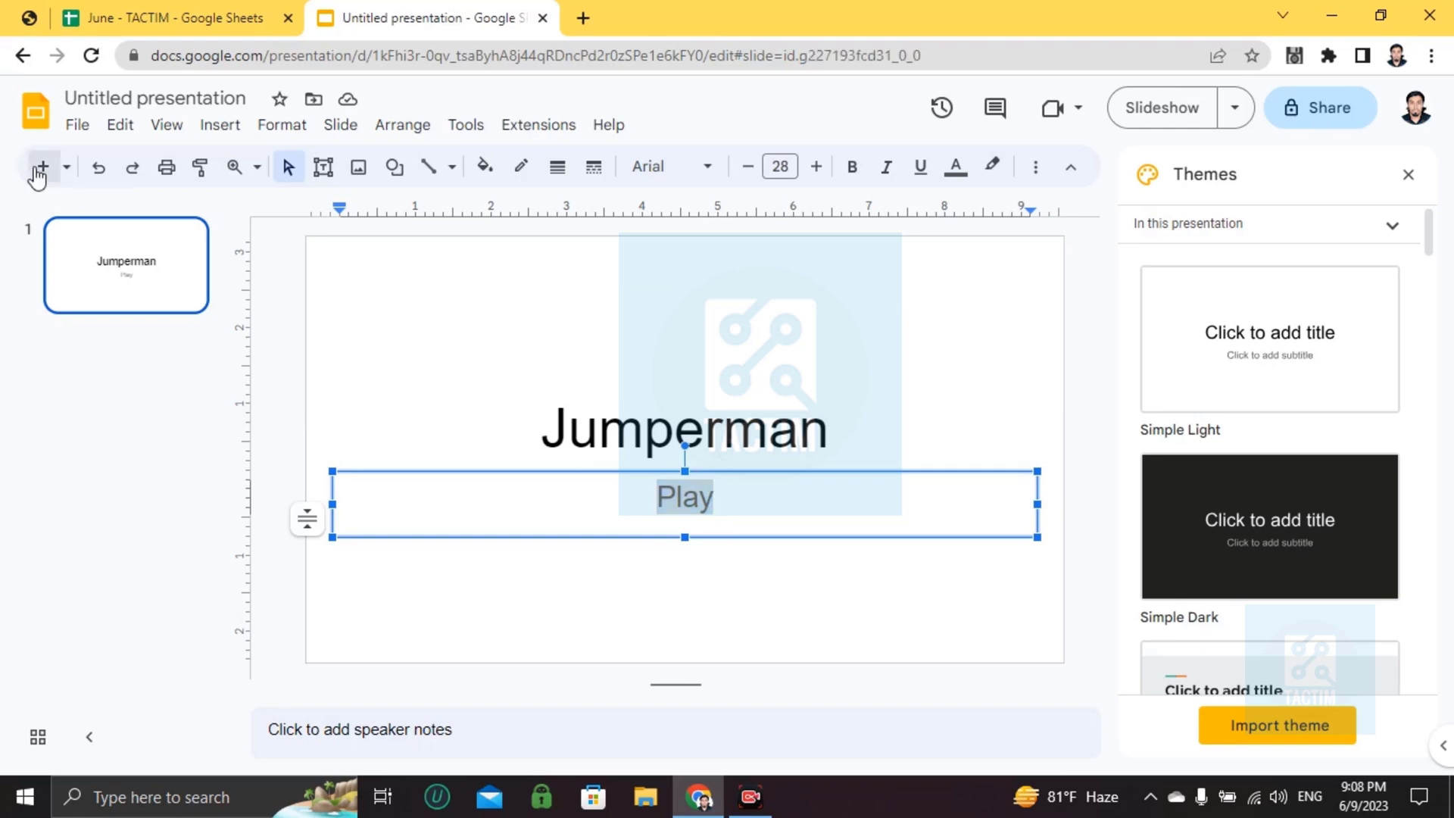
click(74, 269)
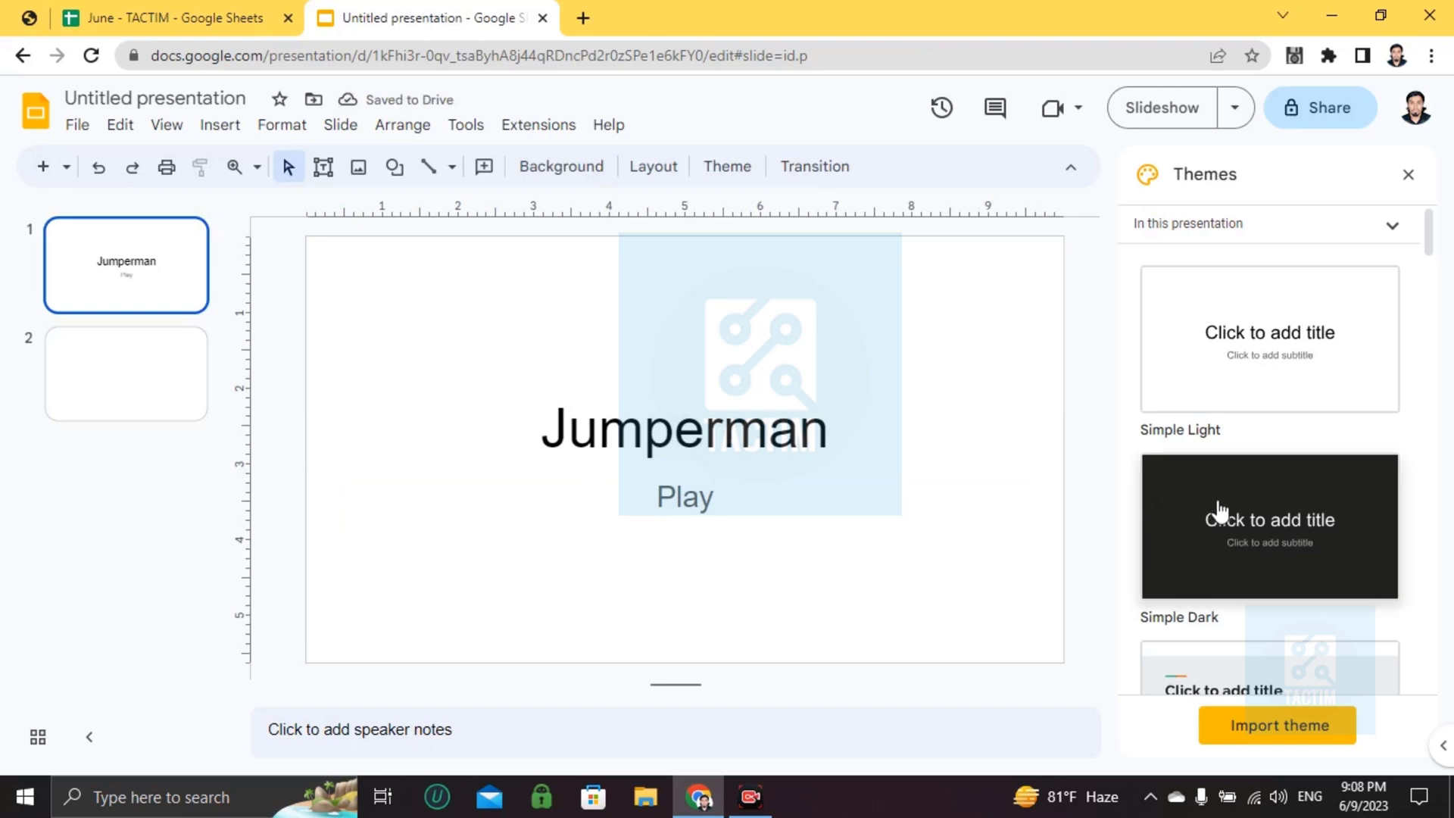
scroll(1324, 500, down, 6)
scroll(1313, 539, up, 6)
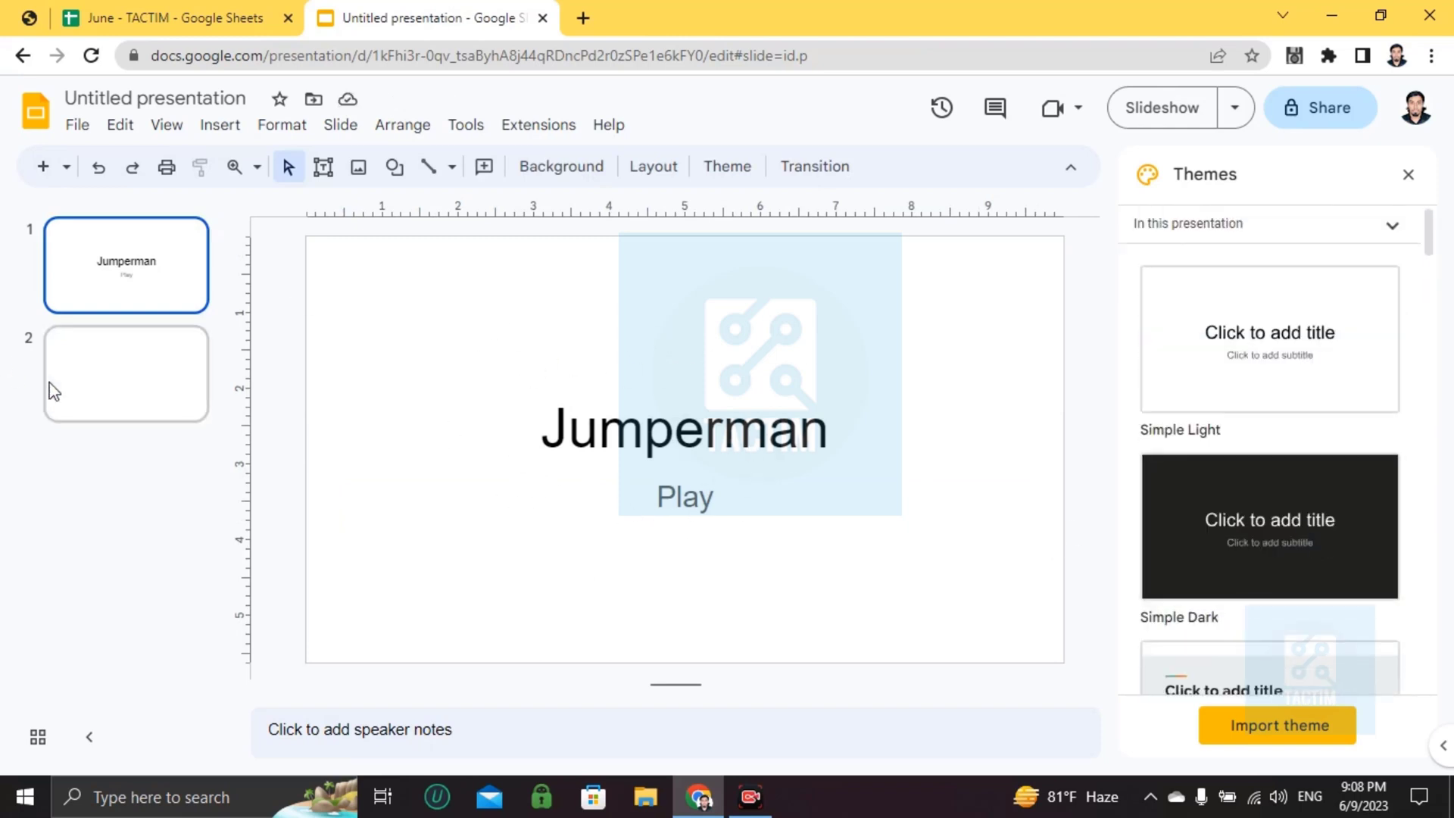
click(144, 369)
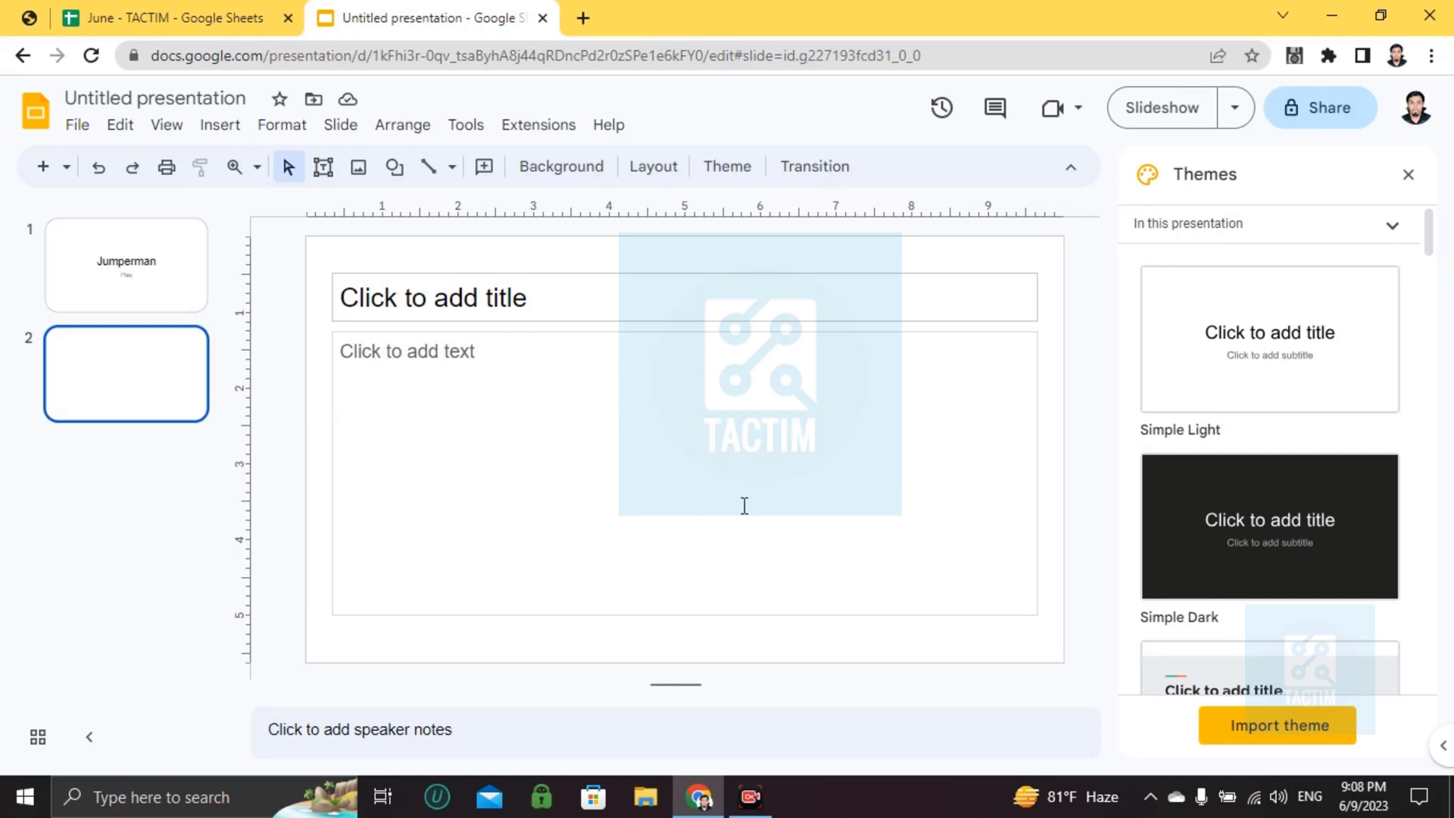
Delete the title and body placeholders from slide 2
click(460, 283)
click(604, 446)
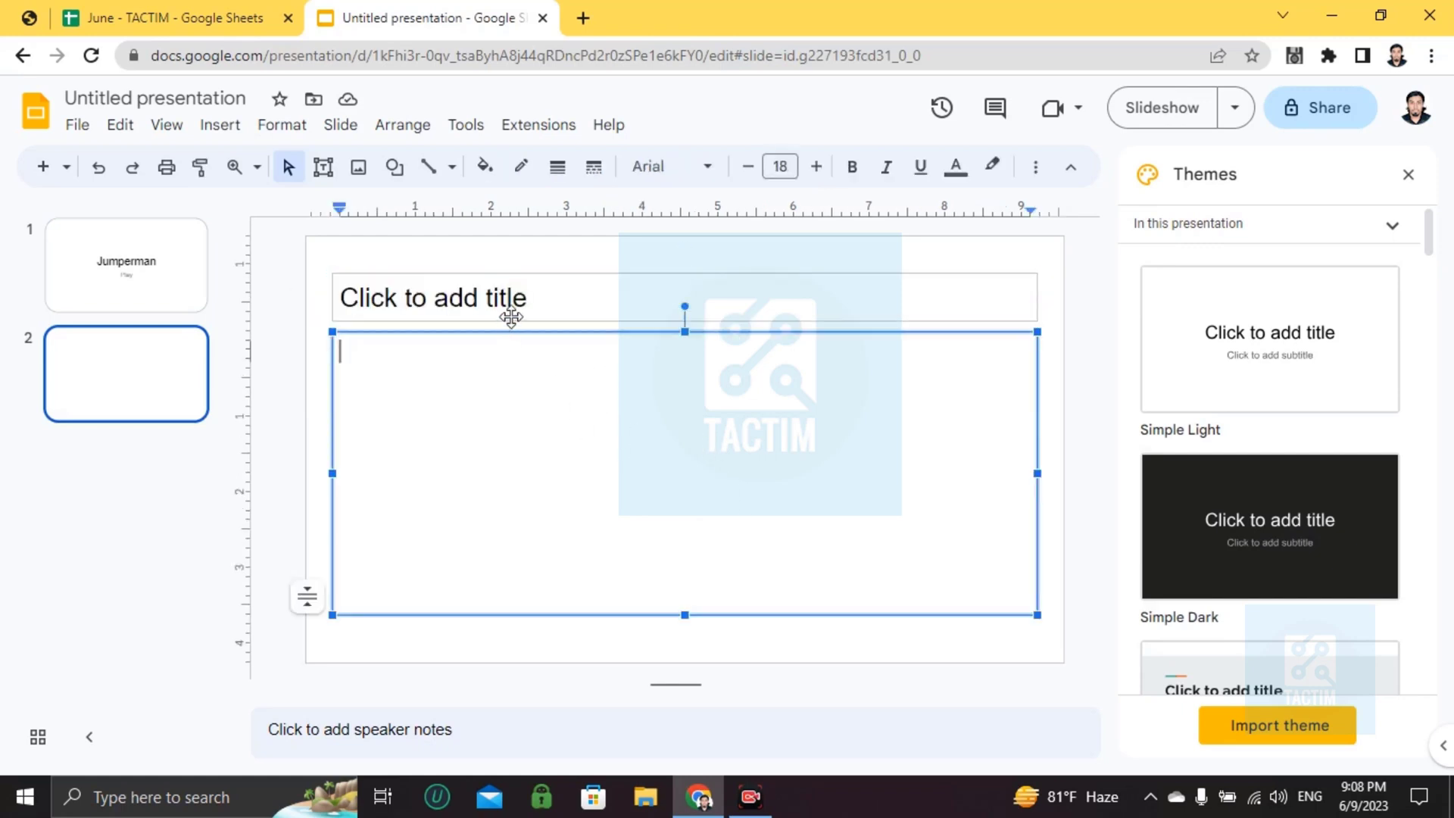
click(466, 307)
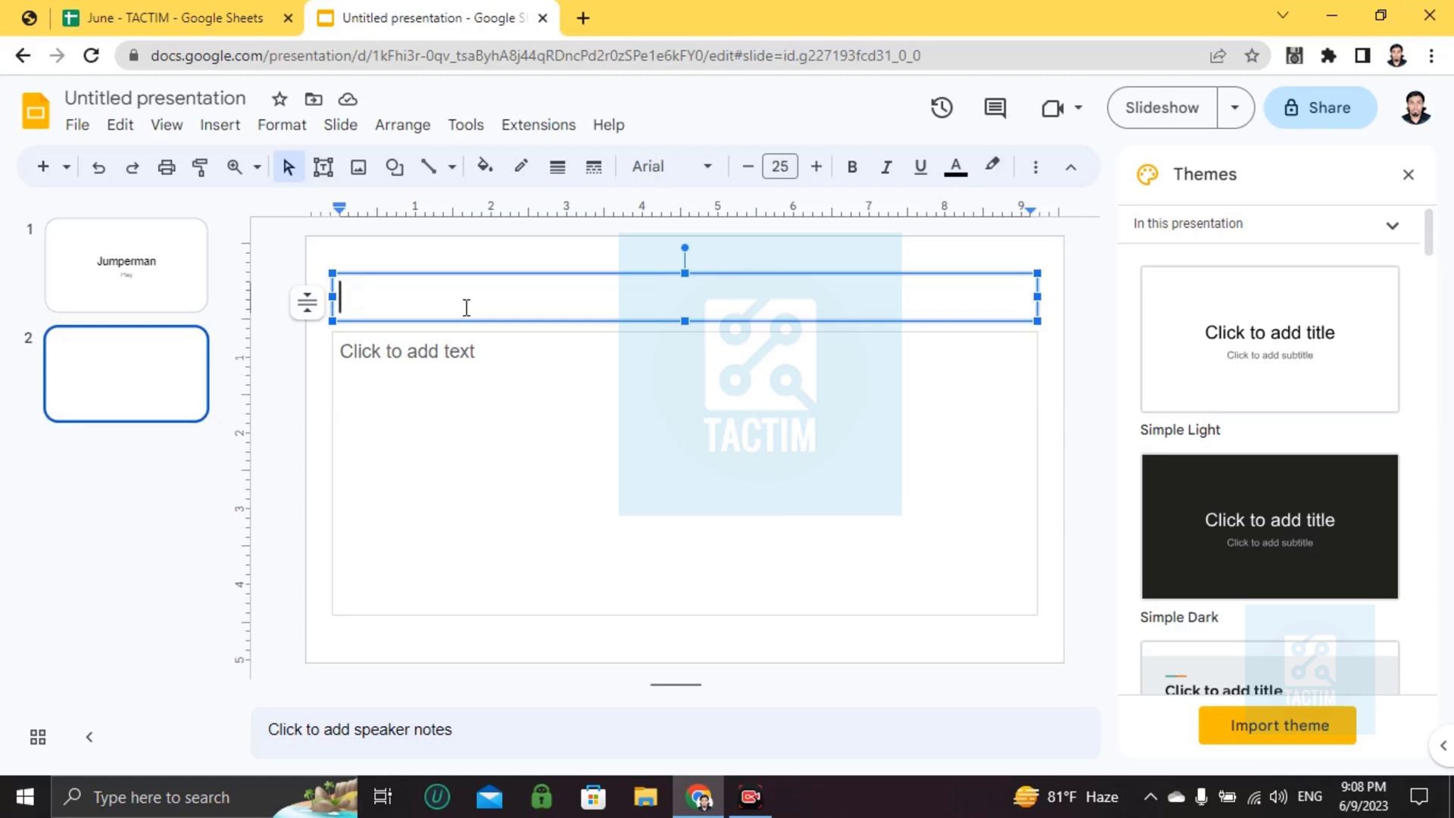
click(477, 330)
click(464, 278)
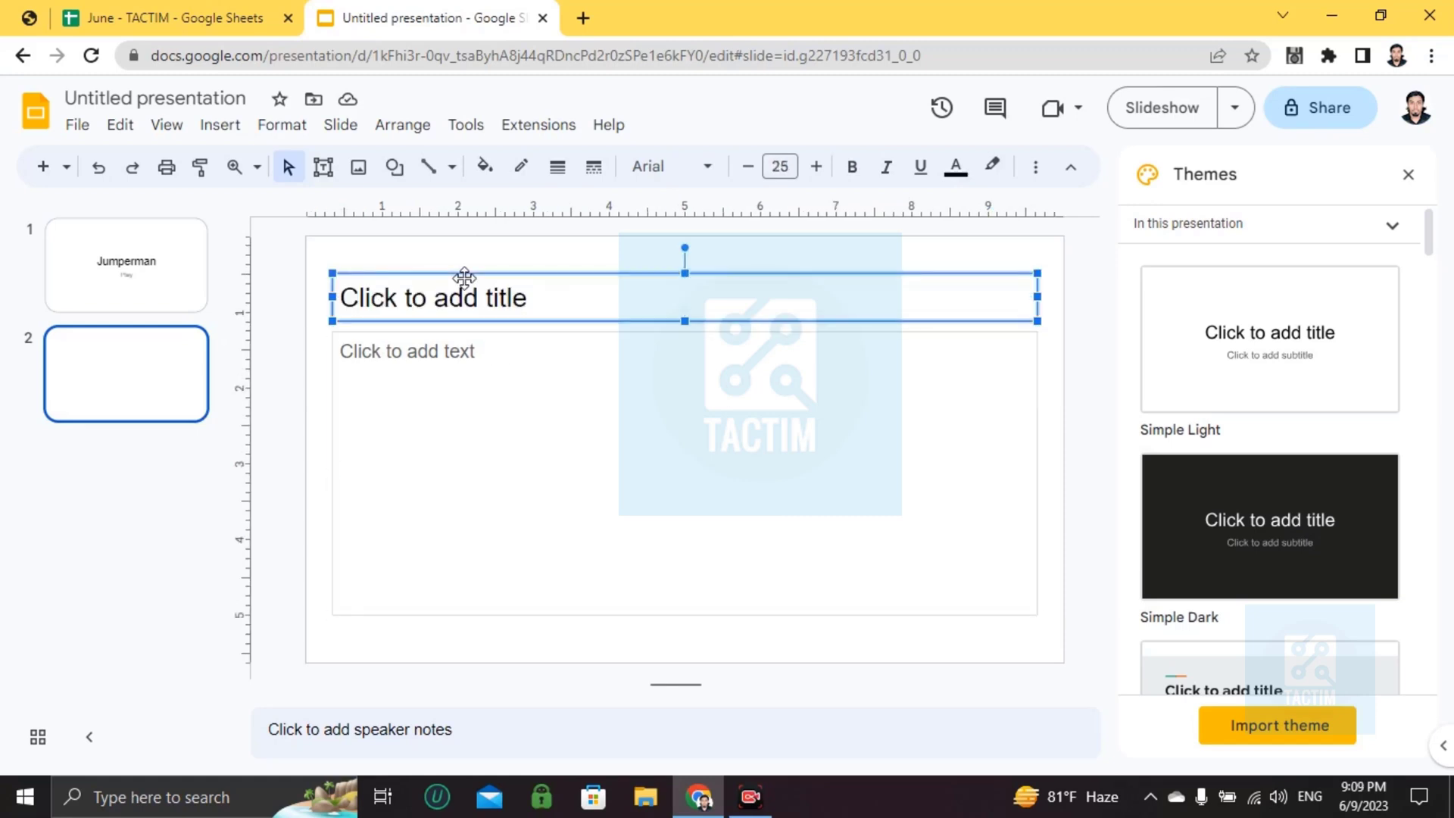
key(Delete)
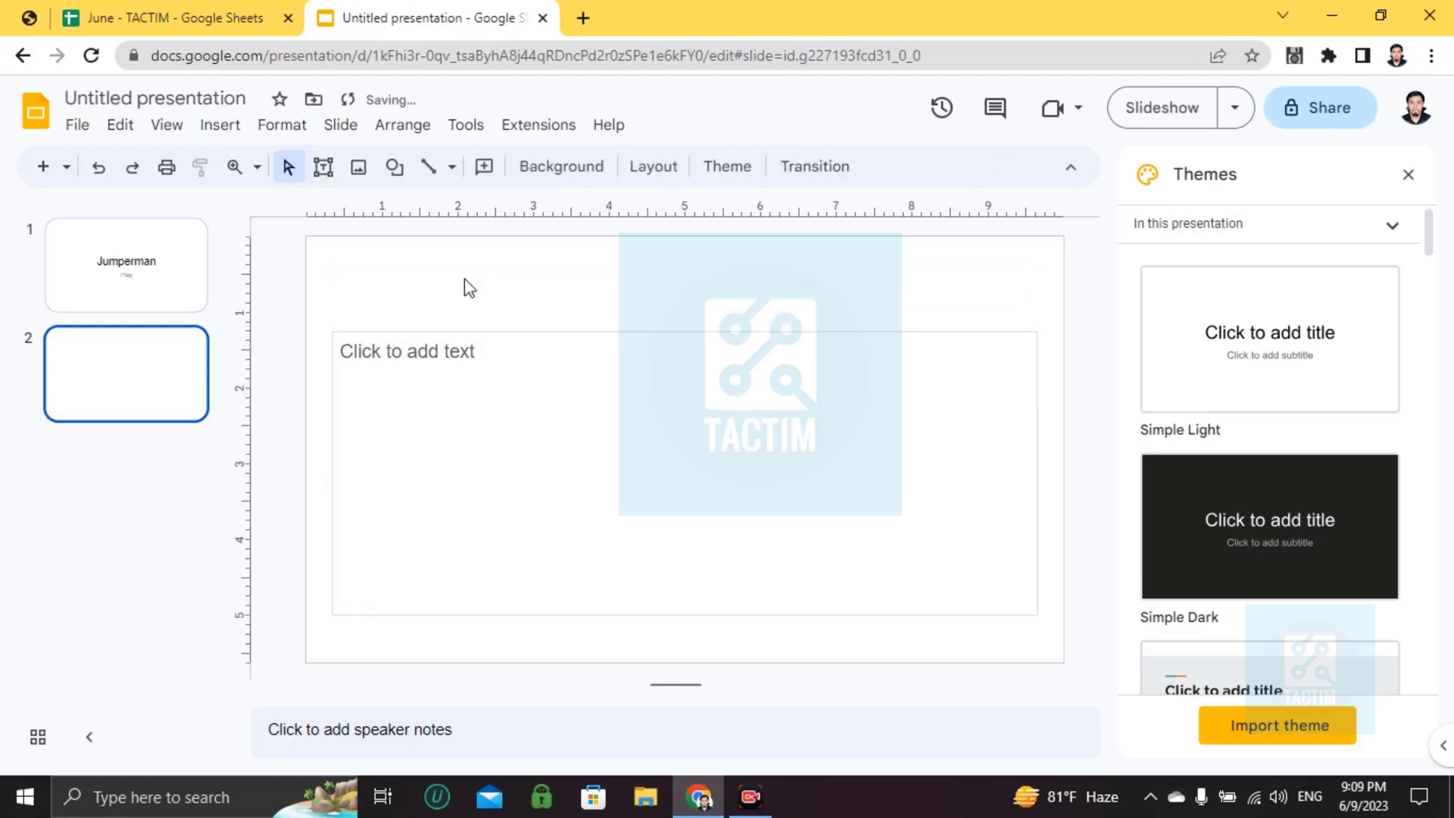
click(436, 391)
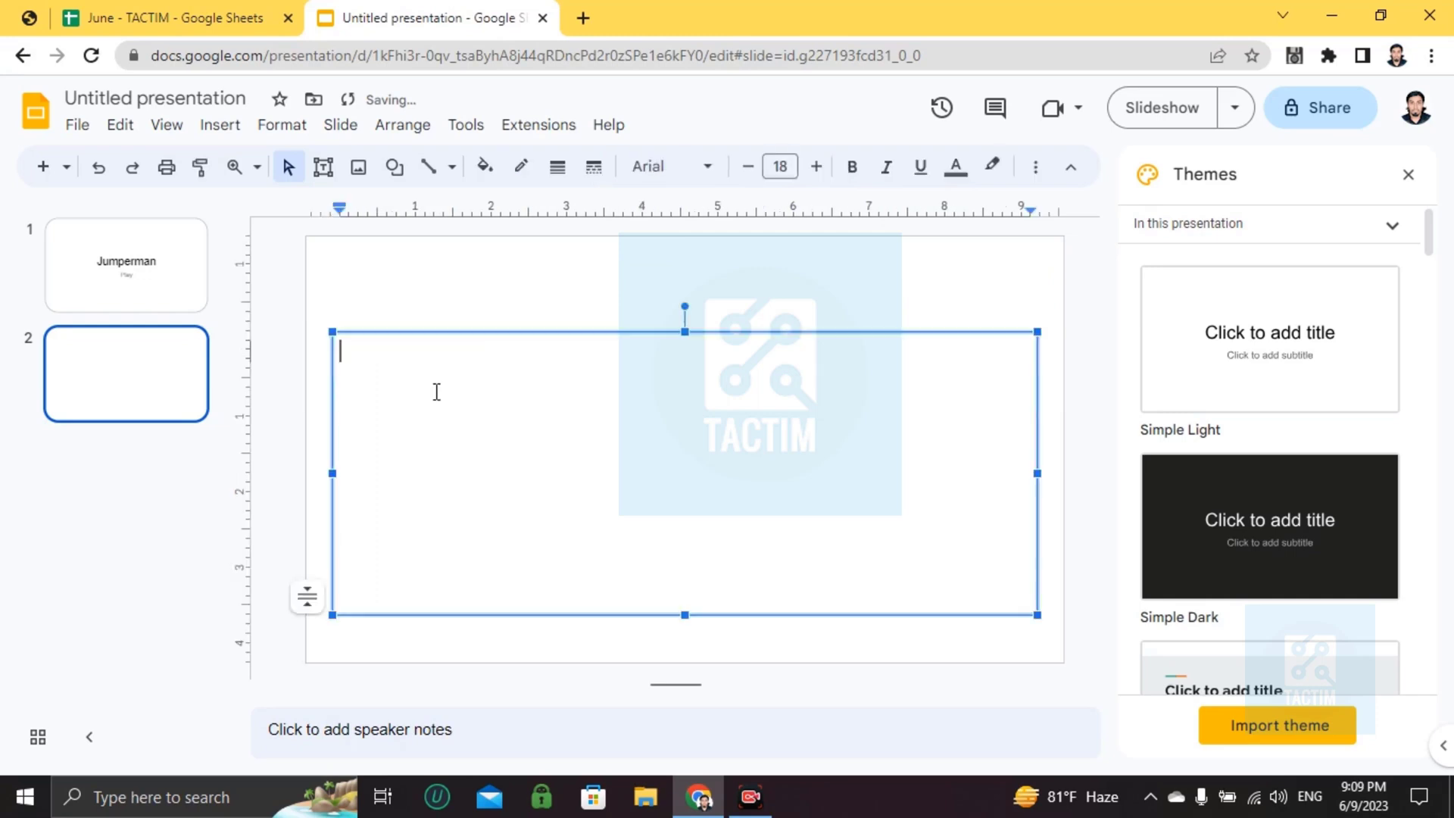
click(469, 332)
key(Delete)
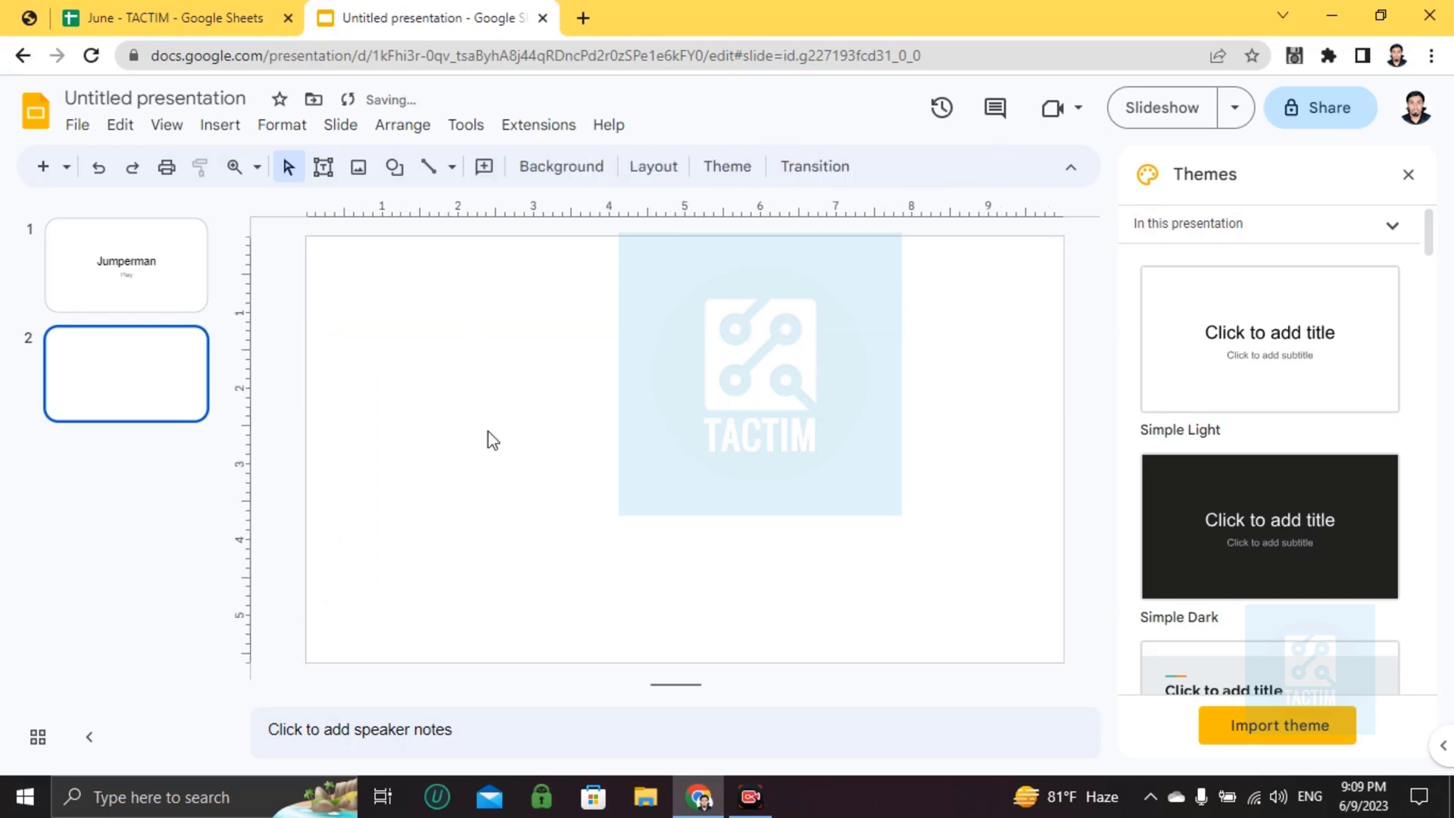
key(Up)
key(Down)
Draw a wide rectangle along the bottom of slide 2
click(405, 184)
mouse_move(565, 217)
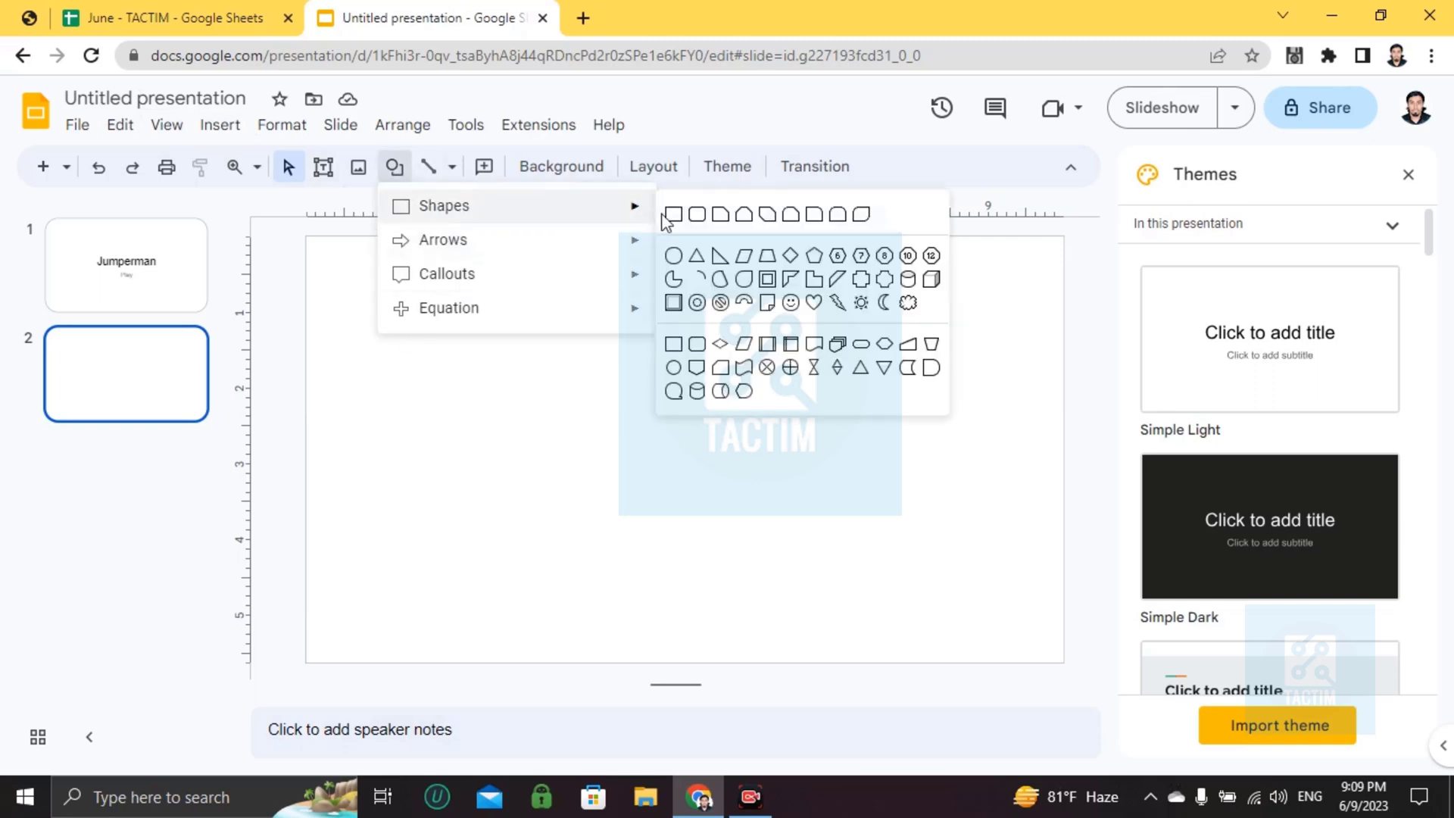
click(672, 216)
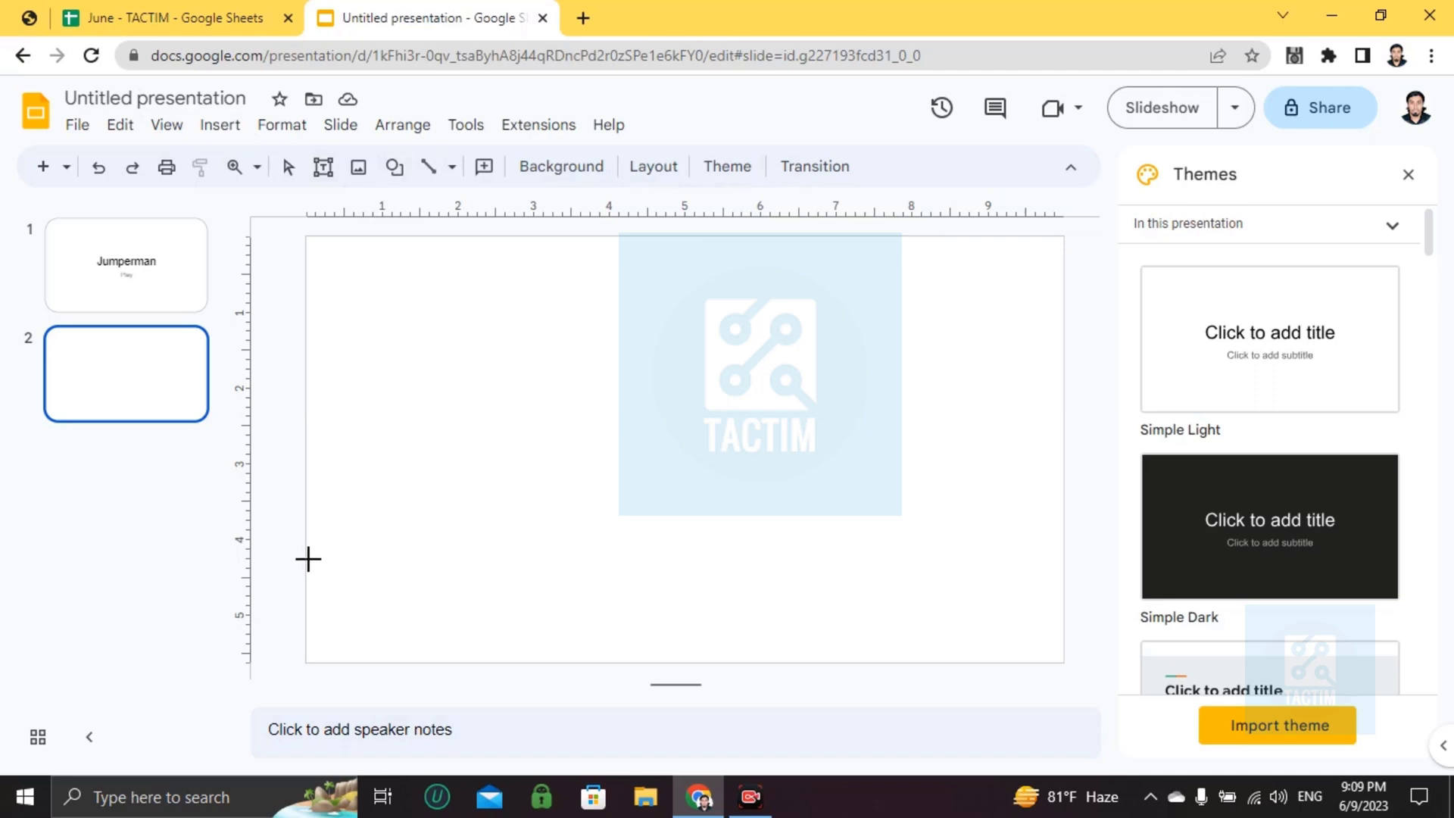
drag(341, 557, 1056, 662)
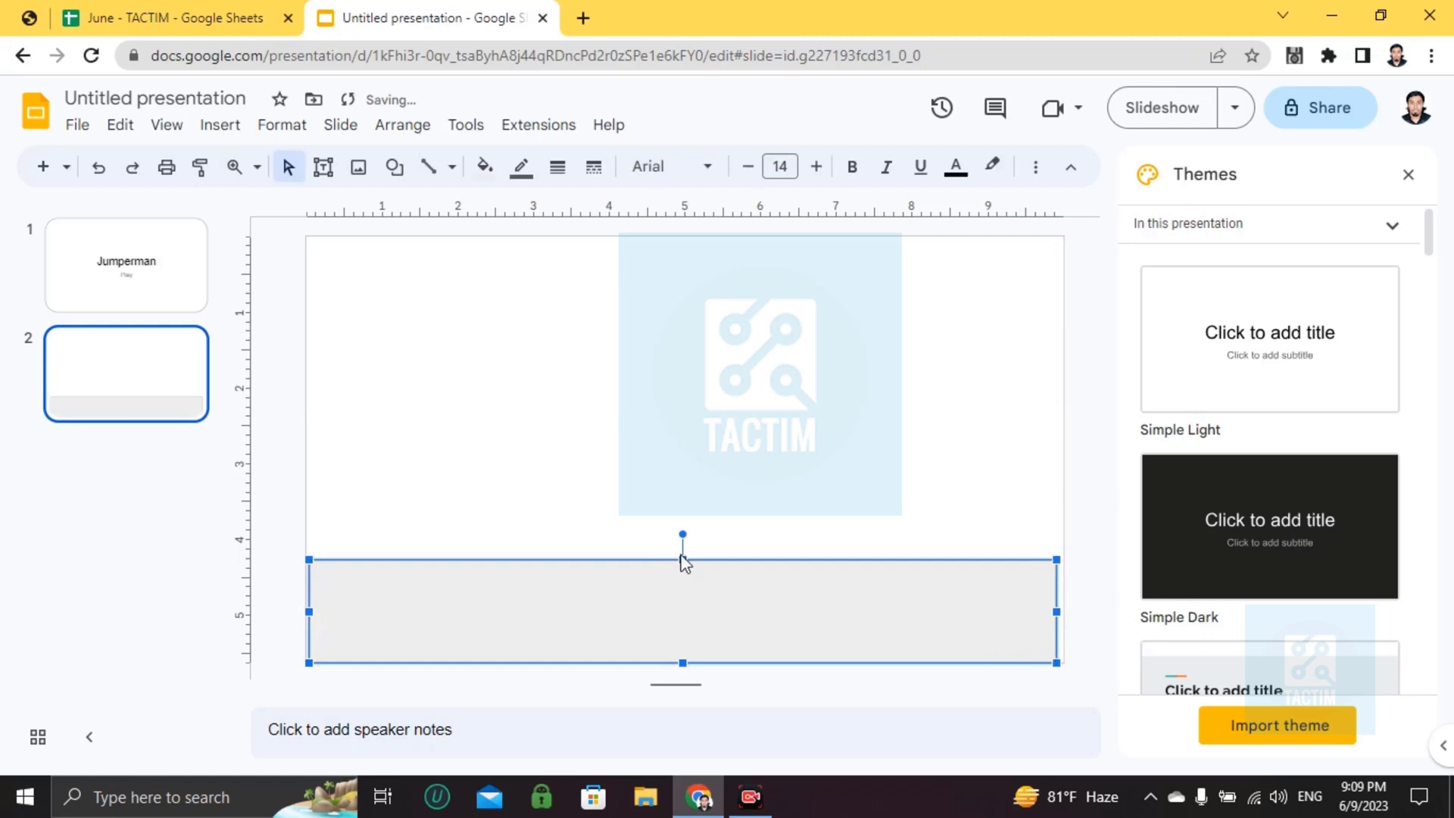
key(Escape)
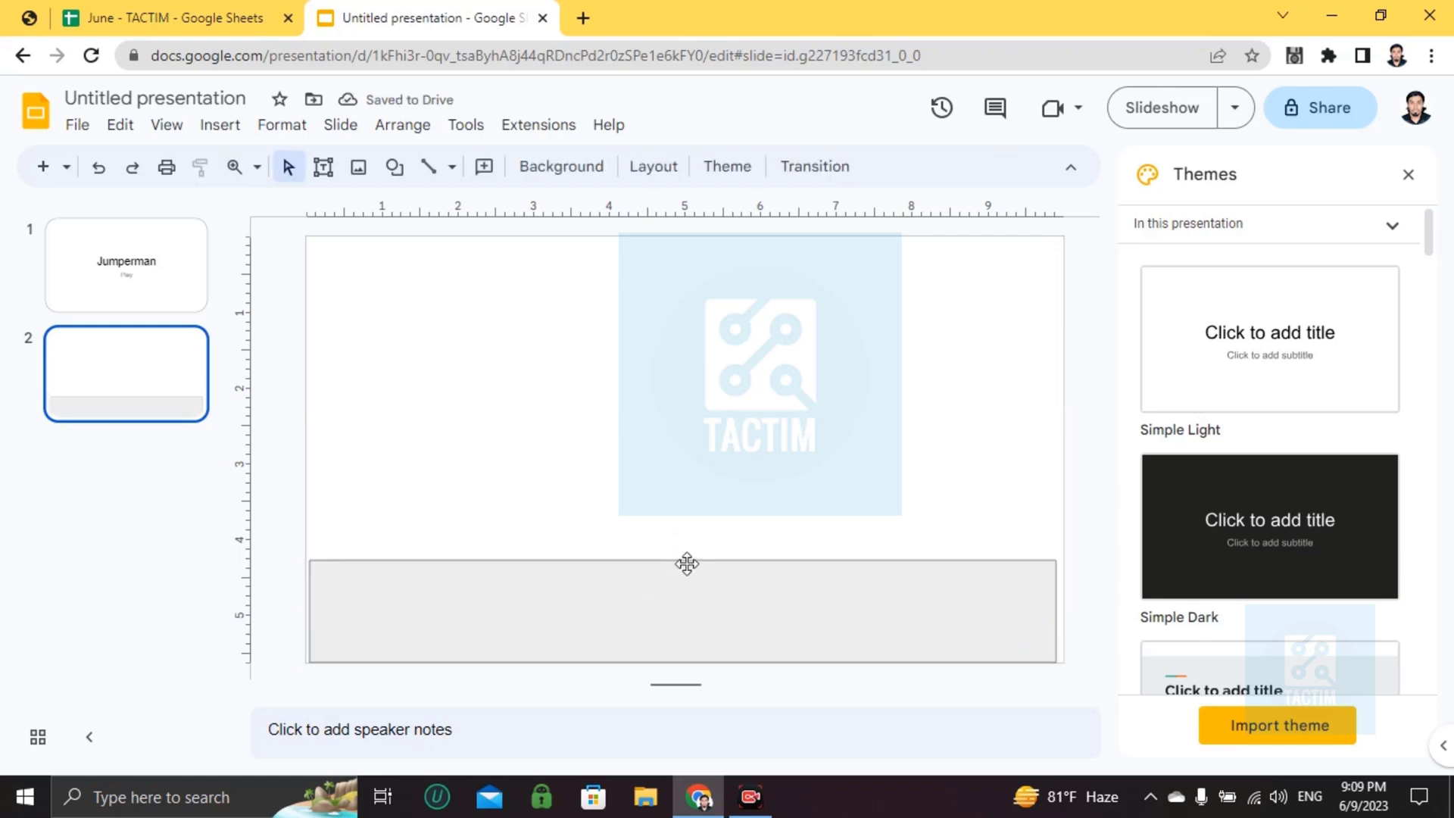
Raise the ground rectangle's top edge to make it slightly taller
click(635, 582)
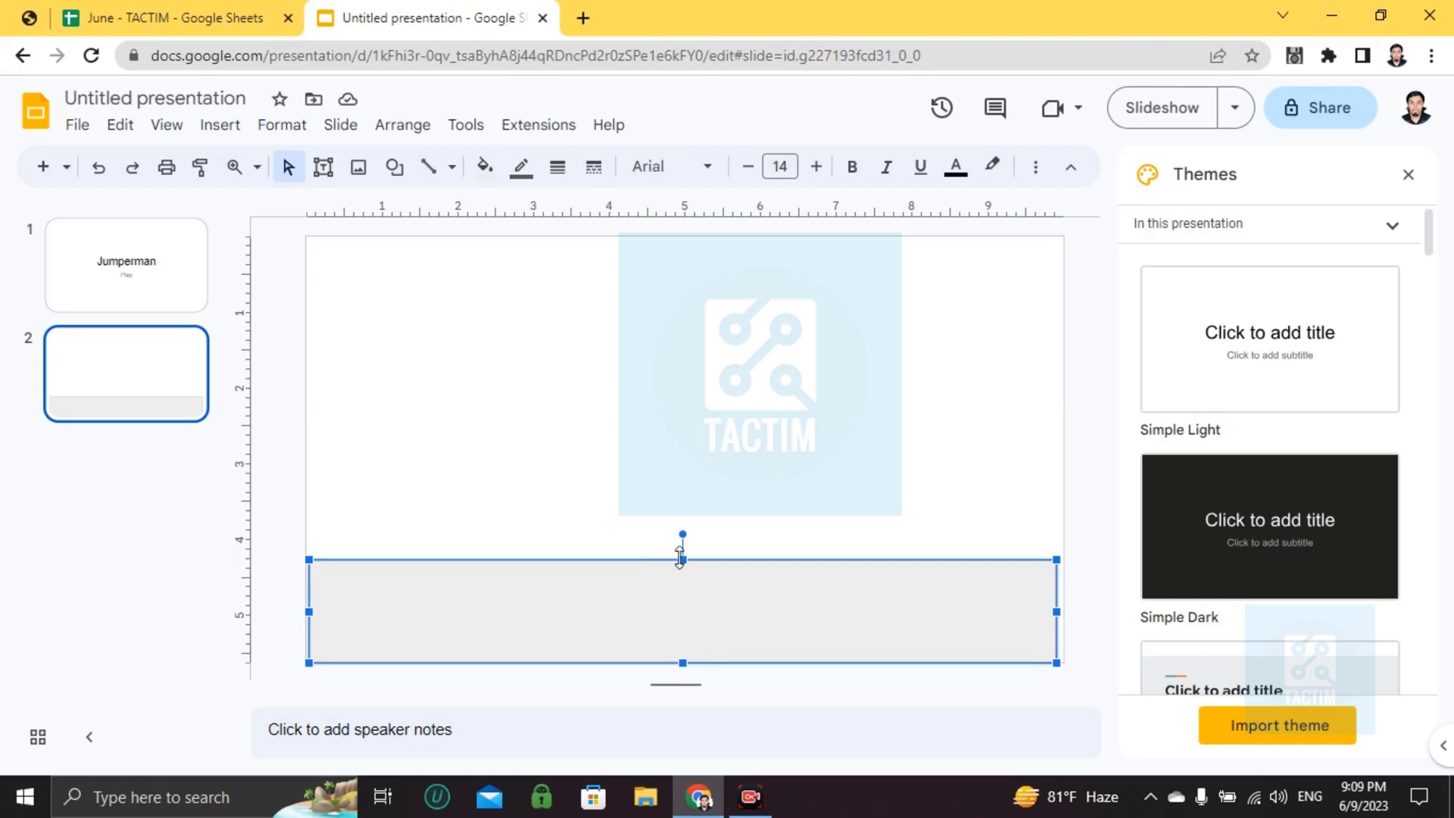
drag(680, 559, 678, 533)
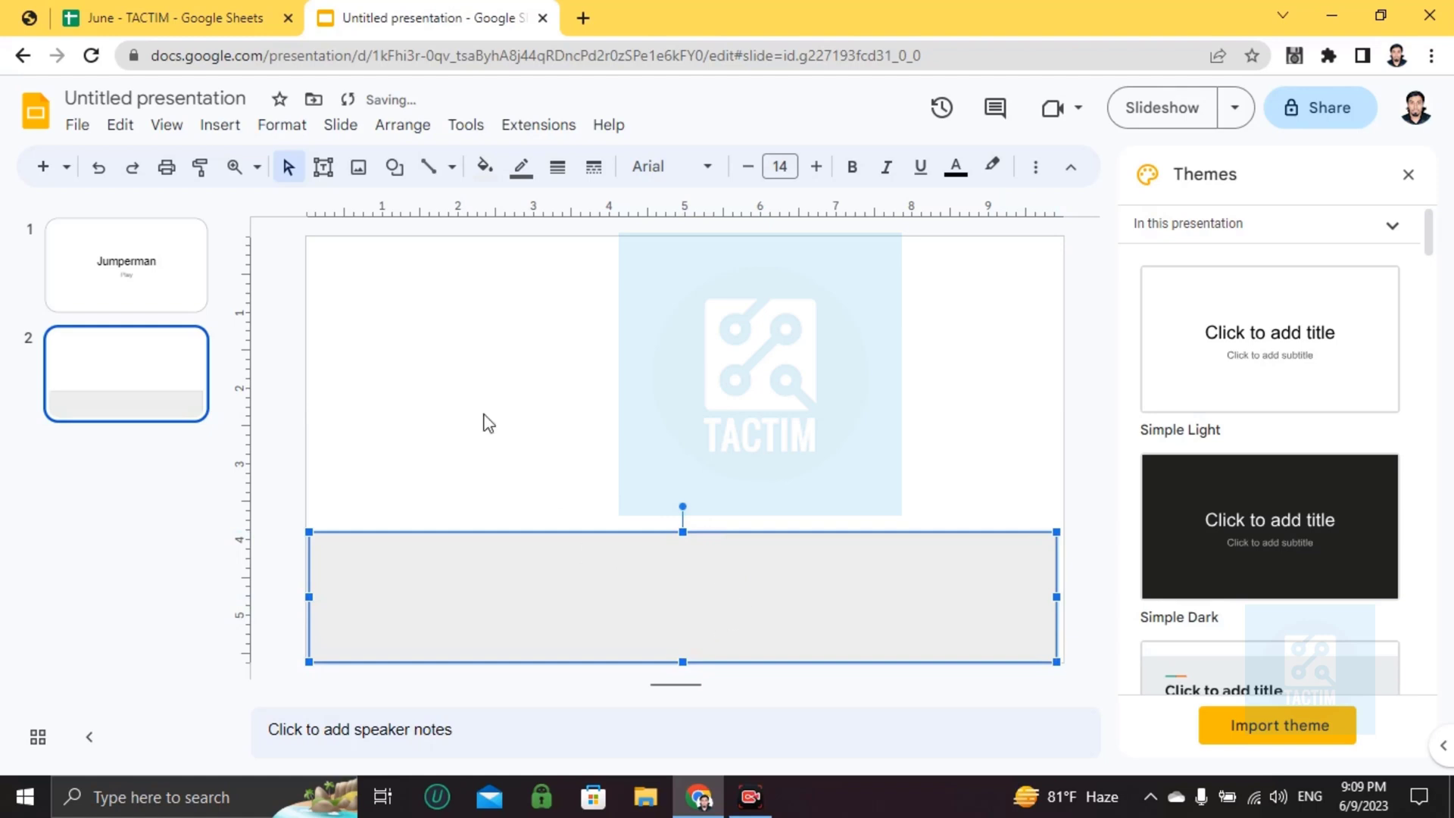
click(531, 409)
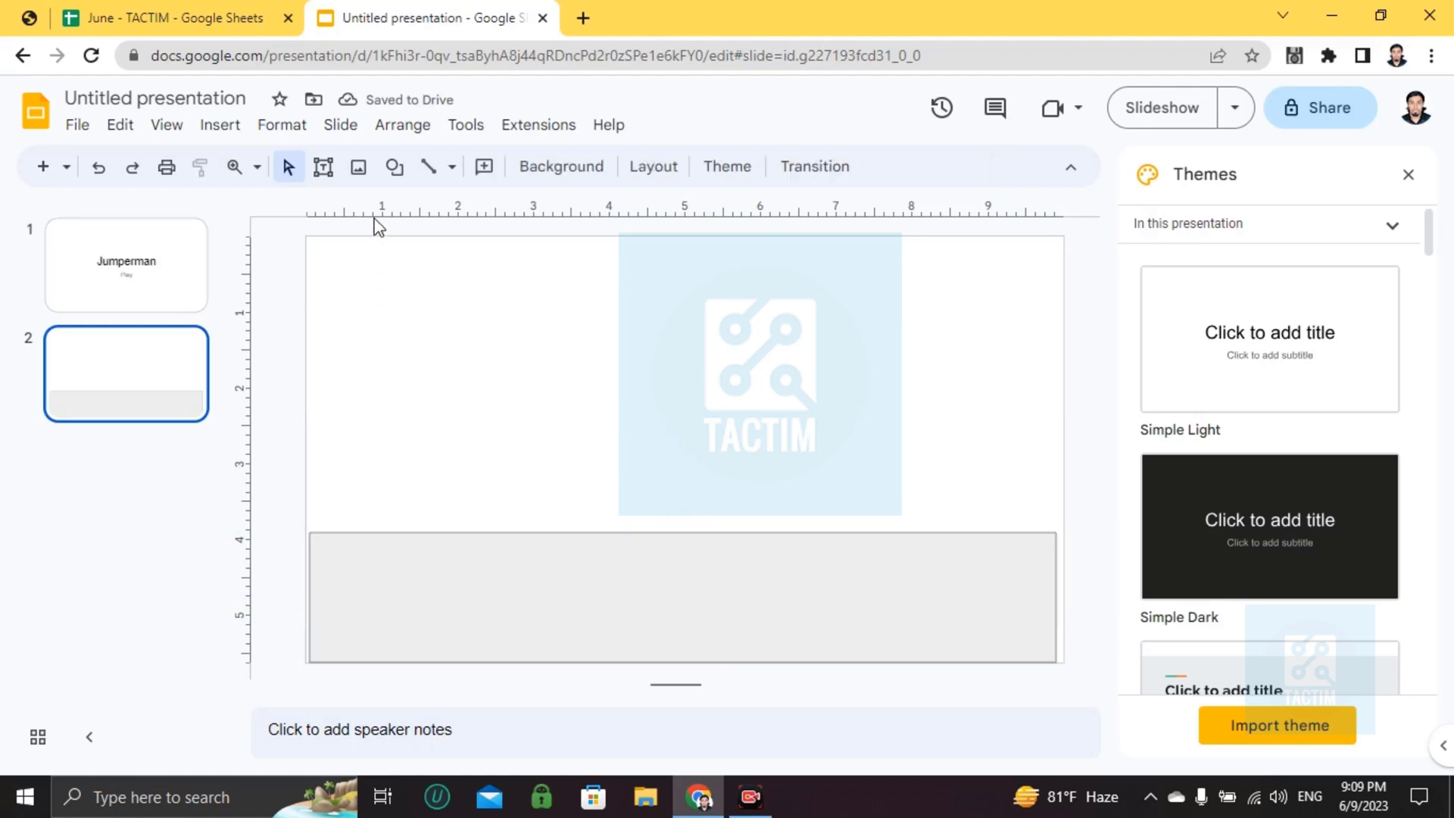
Draw a rectangle spanning the top of slide 2 down to the ground rectangle
click(394, 166)
mouse_move(591, 219)
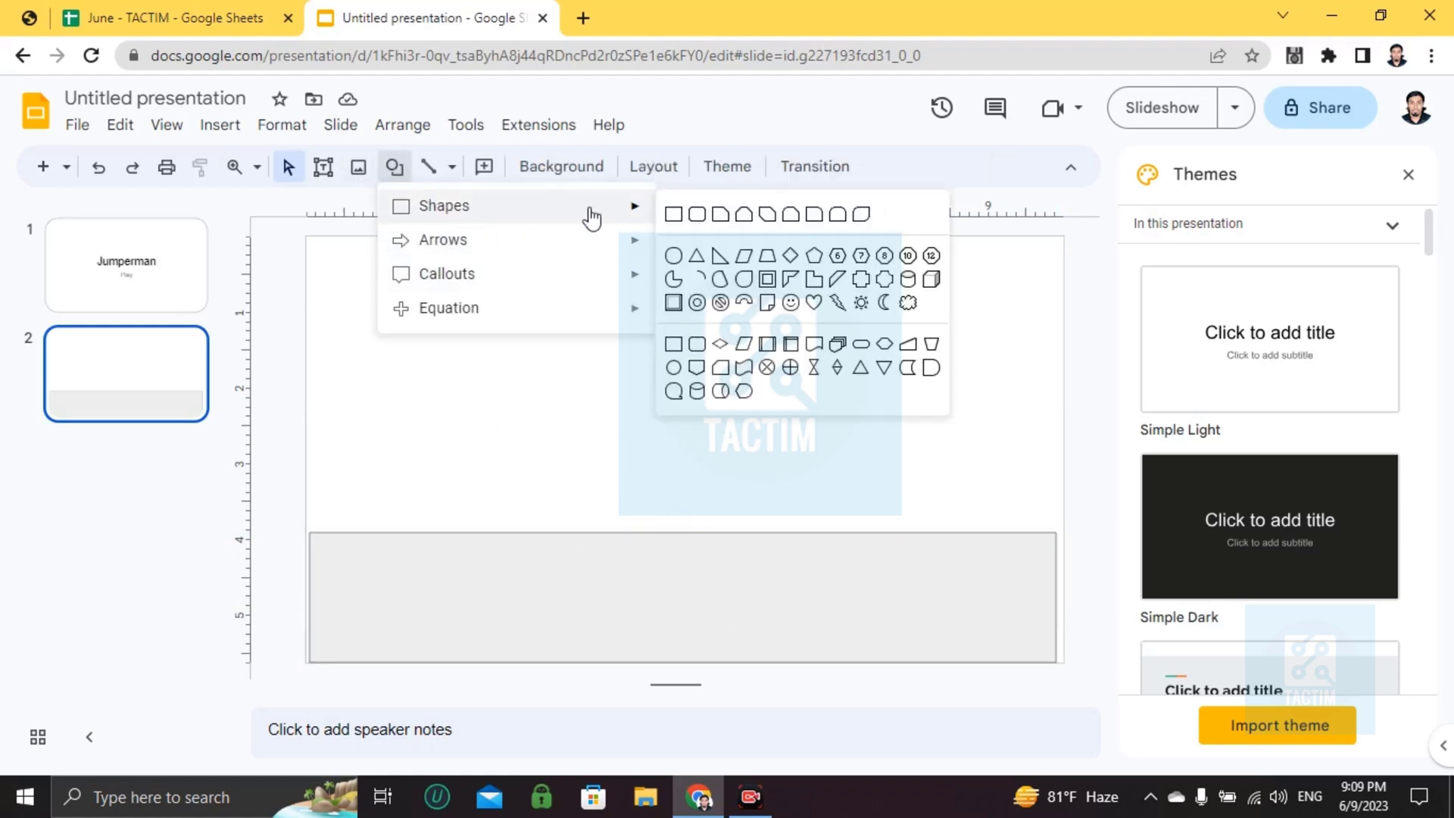
click(673, 214)
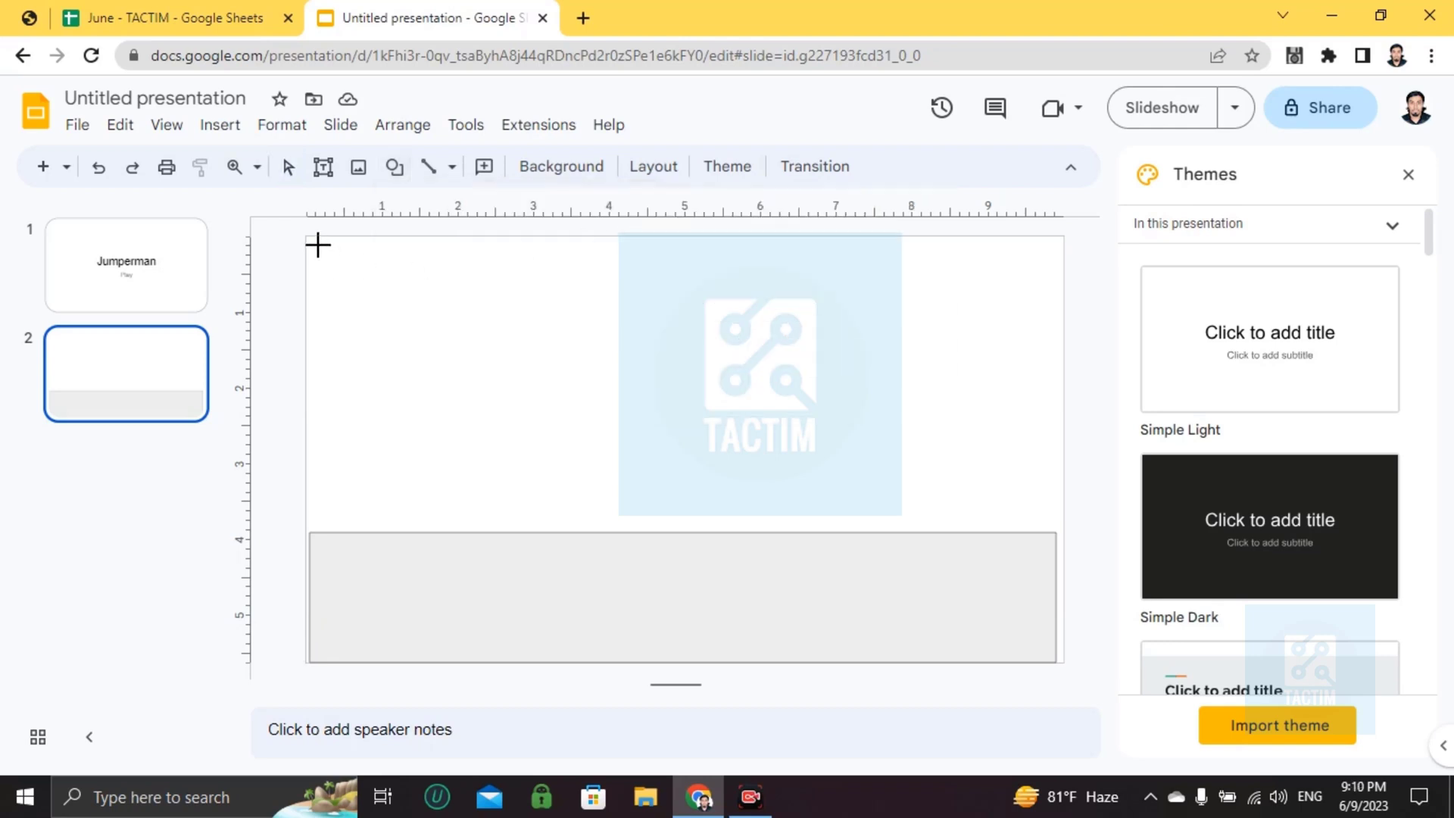
mouse_move(317, 244)
mouse_down()
mouse_move(974, 435)
mouse_move(1048, 497)
mouse_move(1048, 527)
mouse_move(1065, 529)
mouse_move(1038, 523)
mouse_move(1052, 524)
mouse_up()
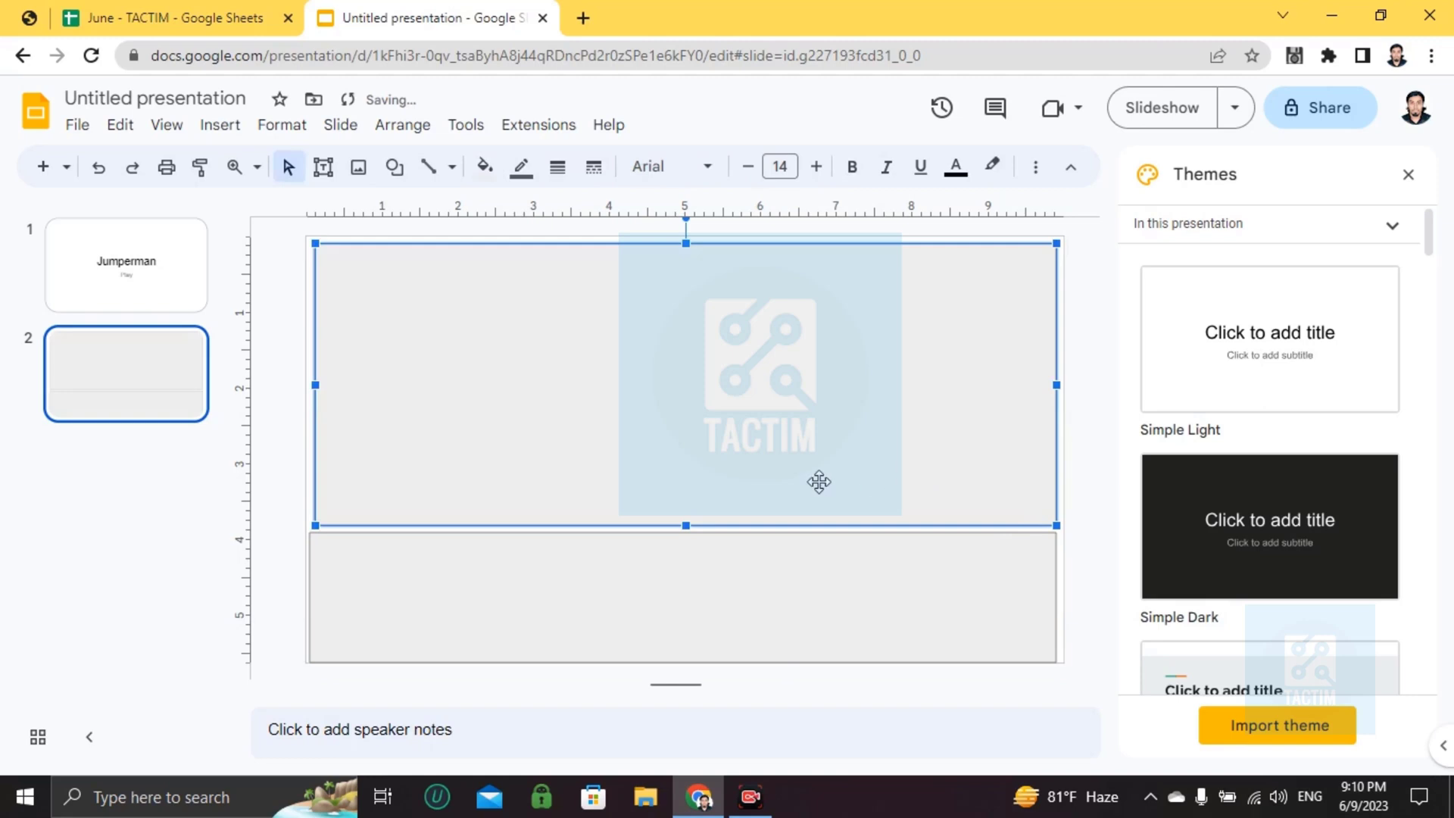
click(672, 585)
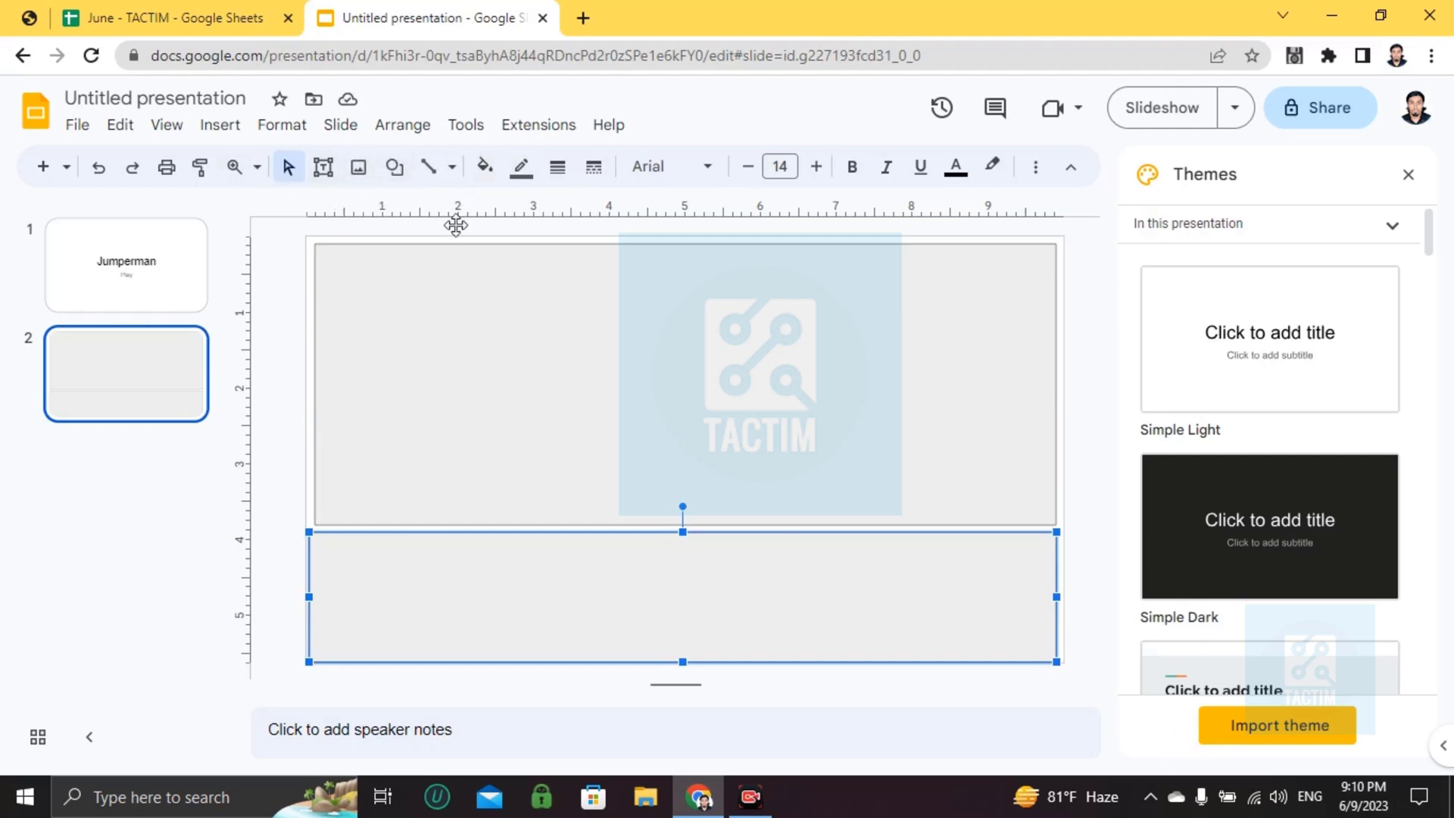
Fill the bottom rectangle dark grey and the top rectangle light cornflower blue
click(484, 166)
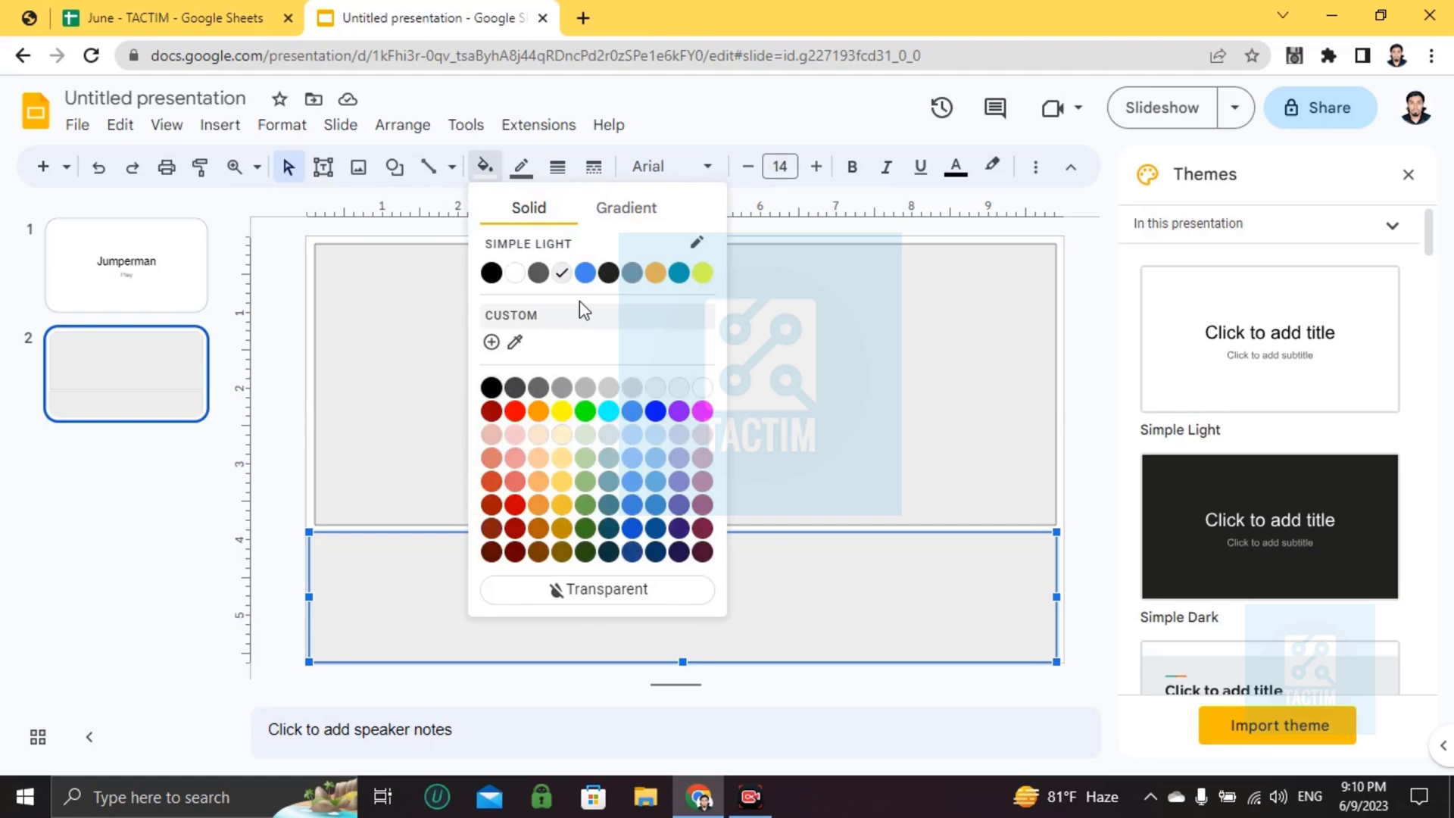
click(537, 273)
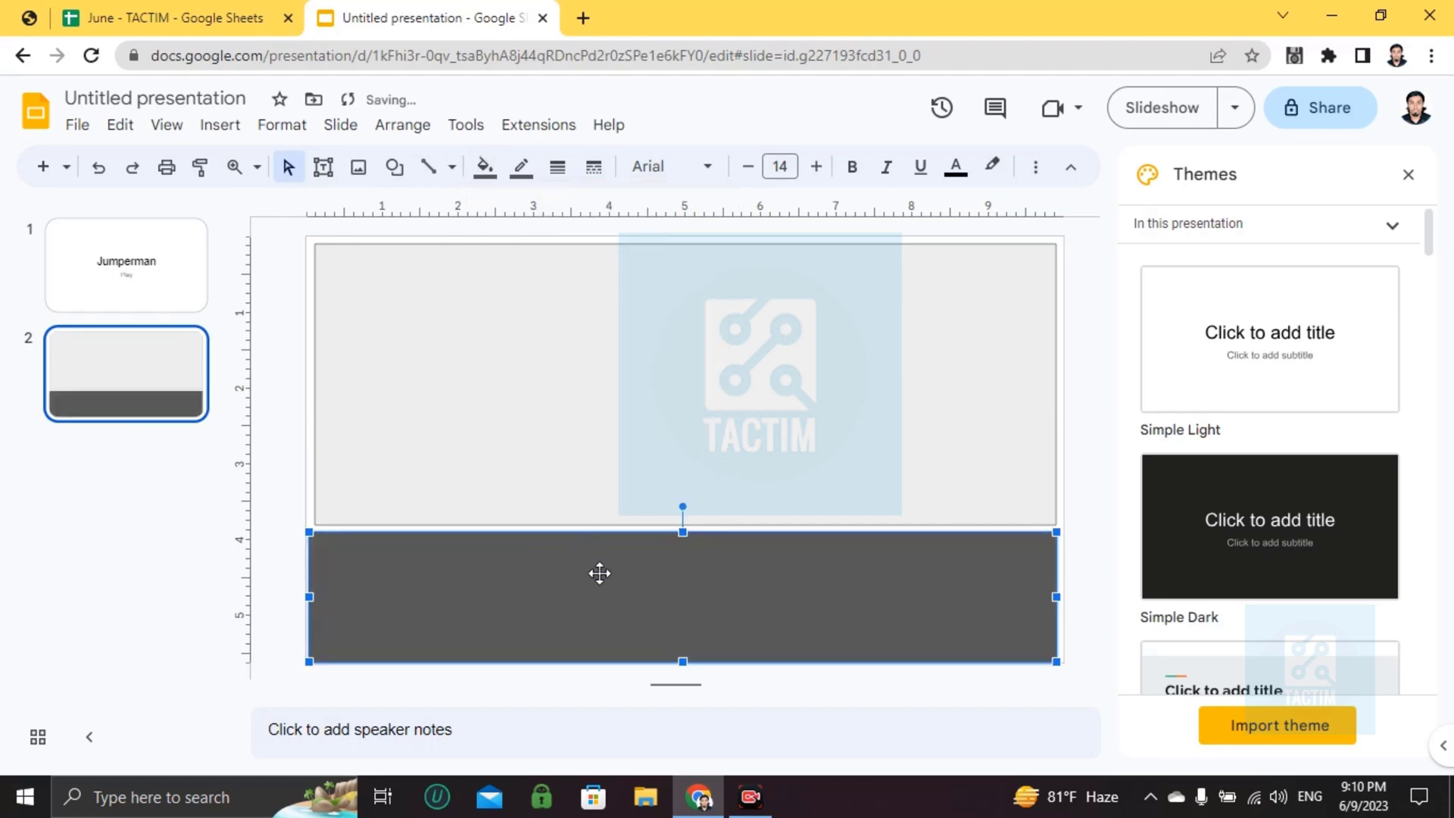
click(571, 429)
click(485, 167)
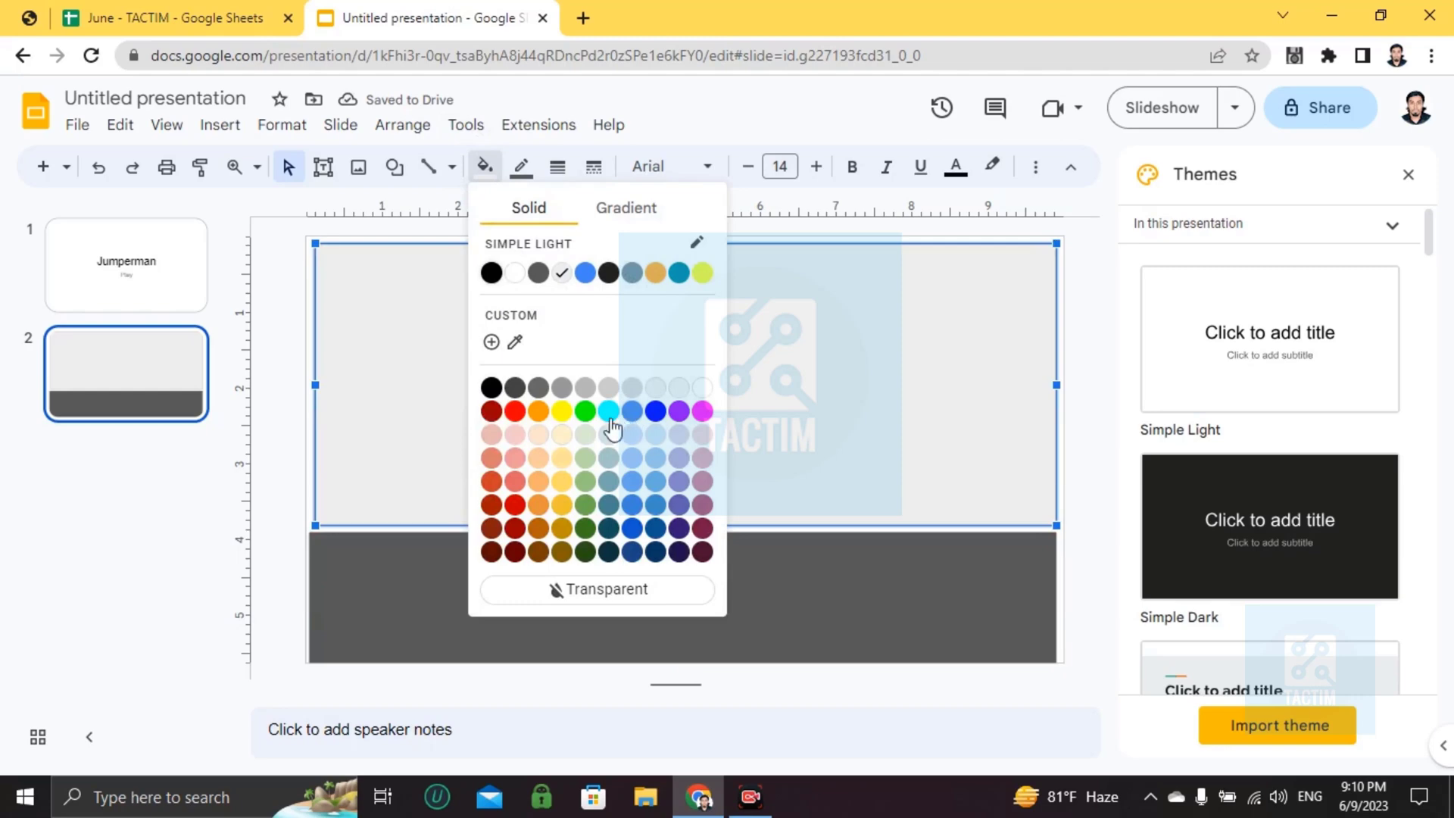
click(650, 479)
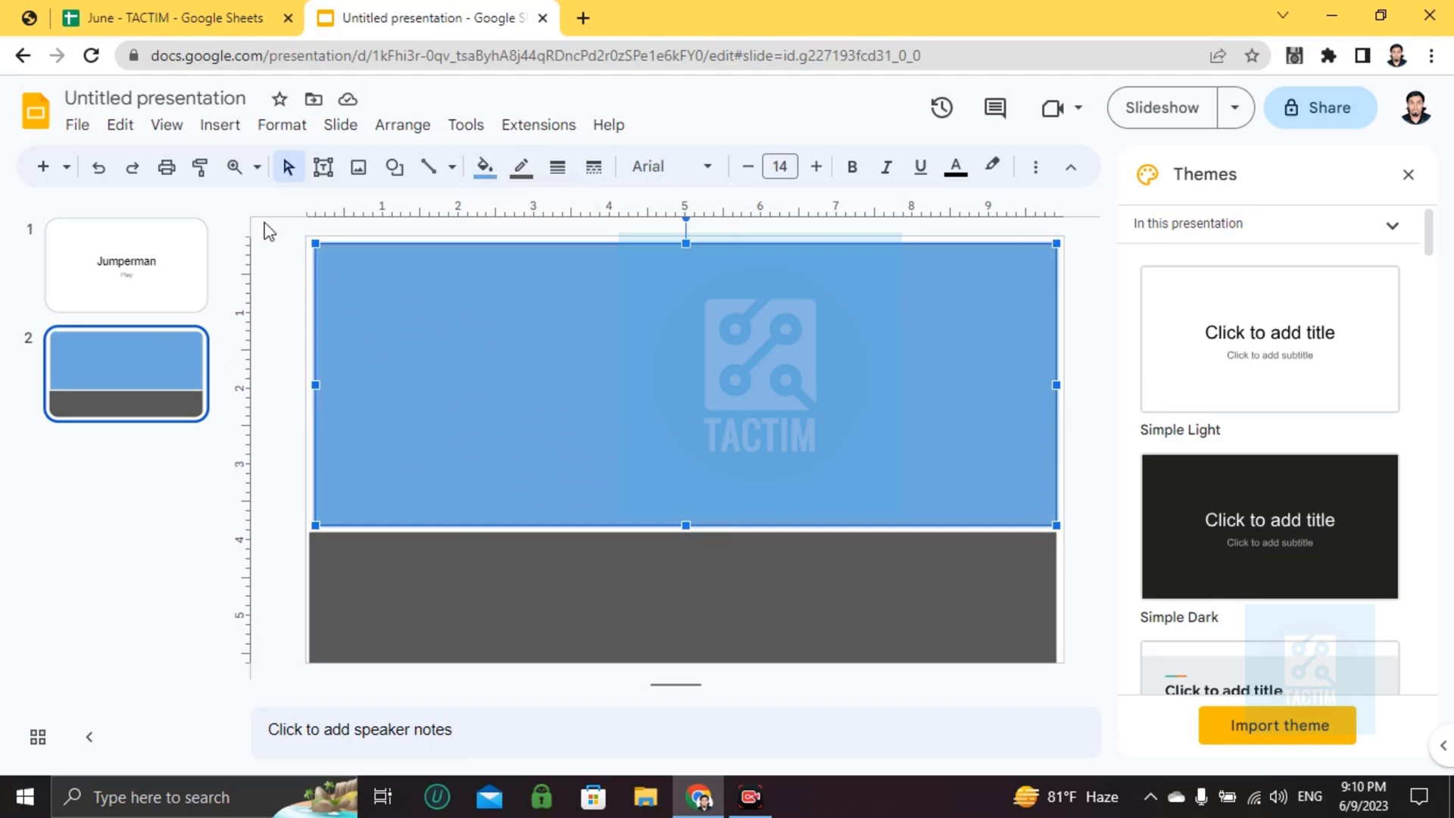
Search the web for 'pixel boy' images and pick the blue-capped pixel character
click(358, 167)
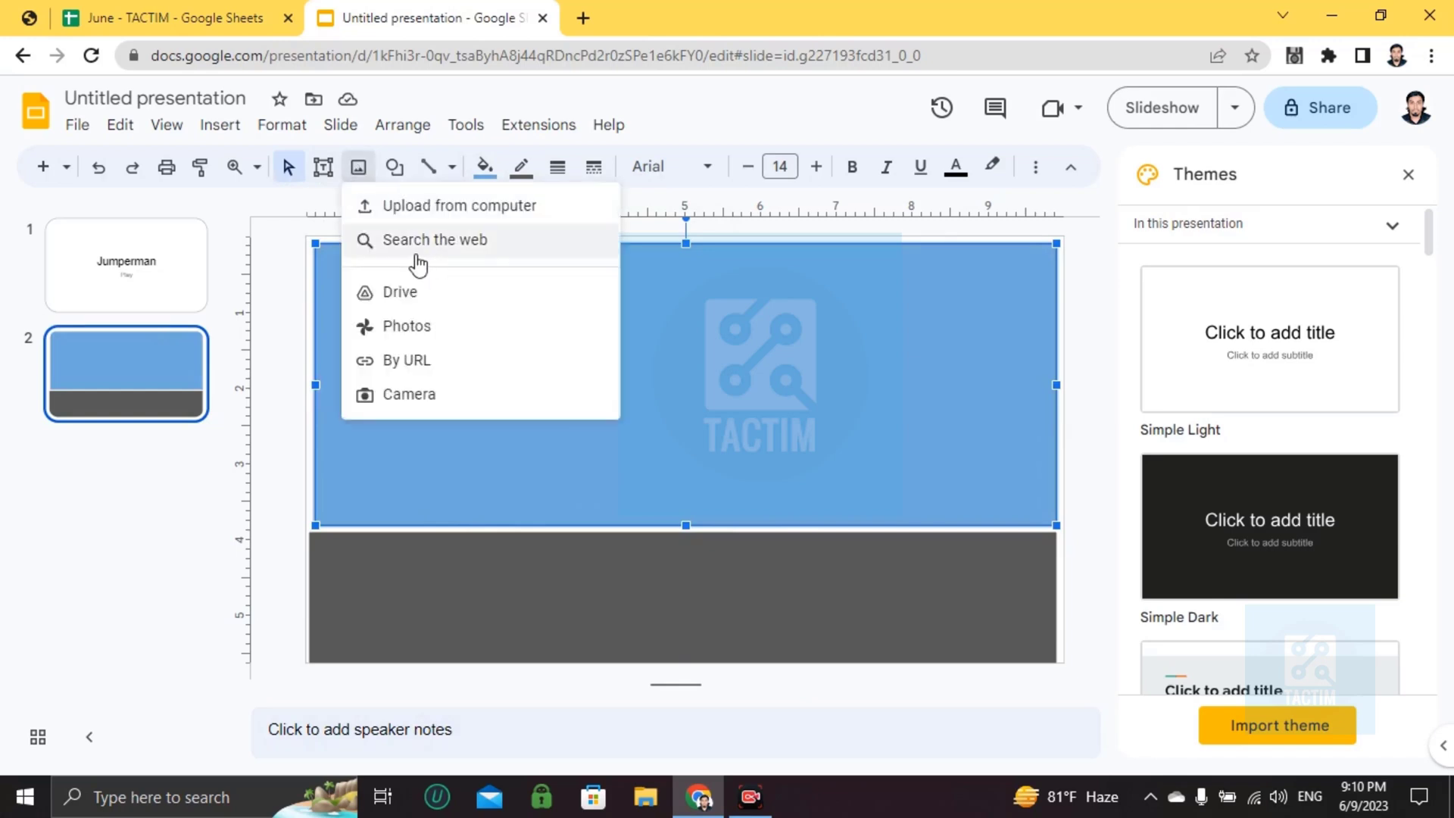
click(467, 246)
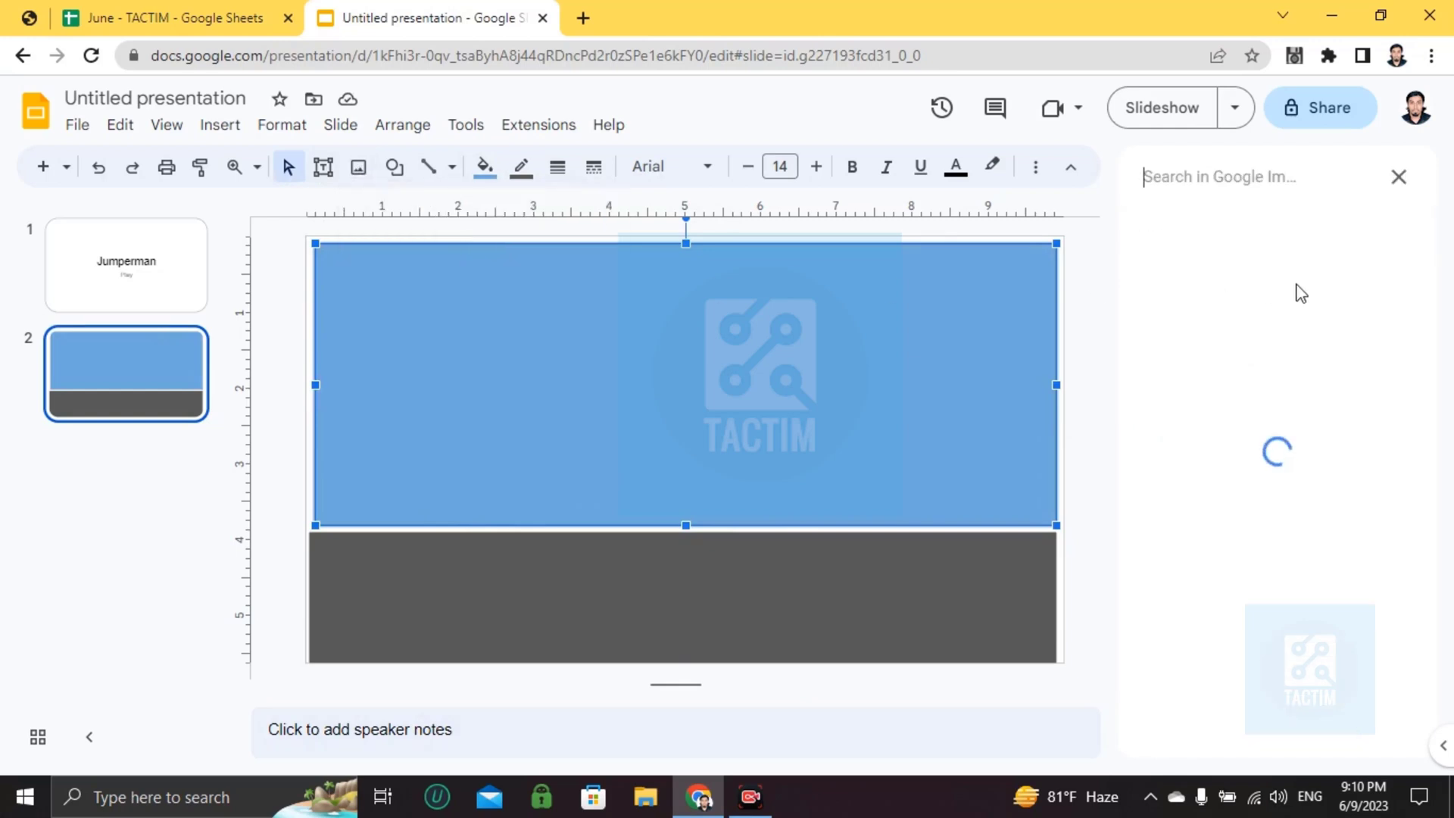
text(ju)
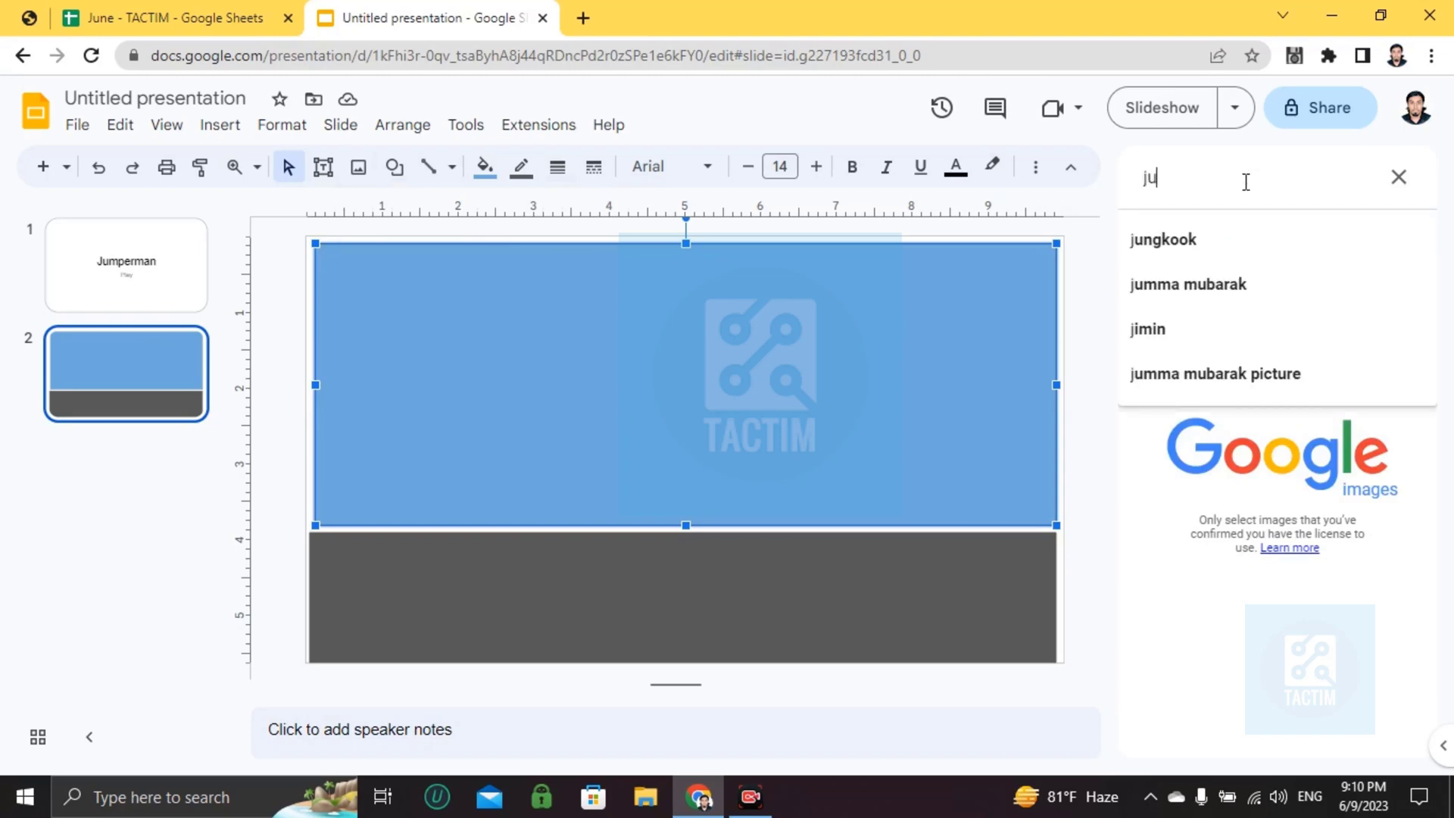
text(mpermanb)
key(BackSpace)
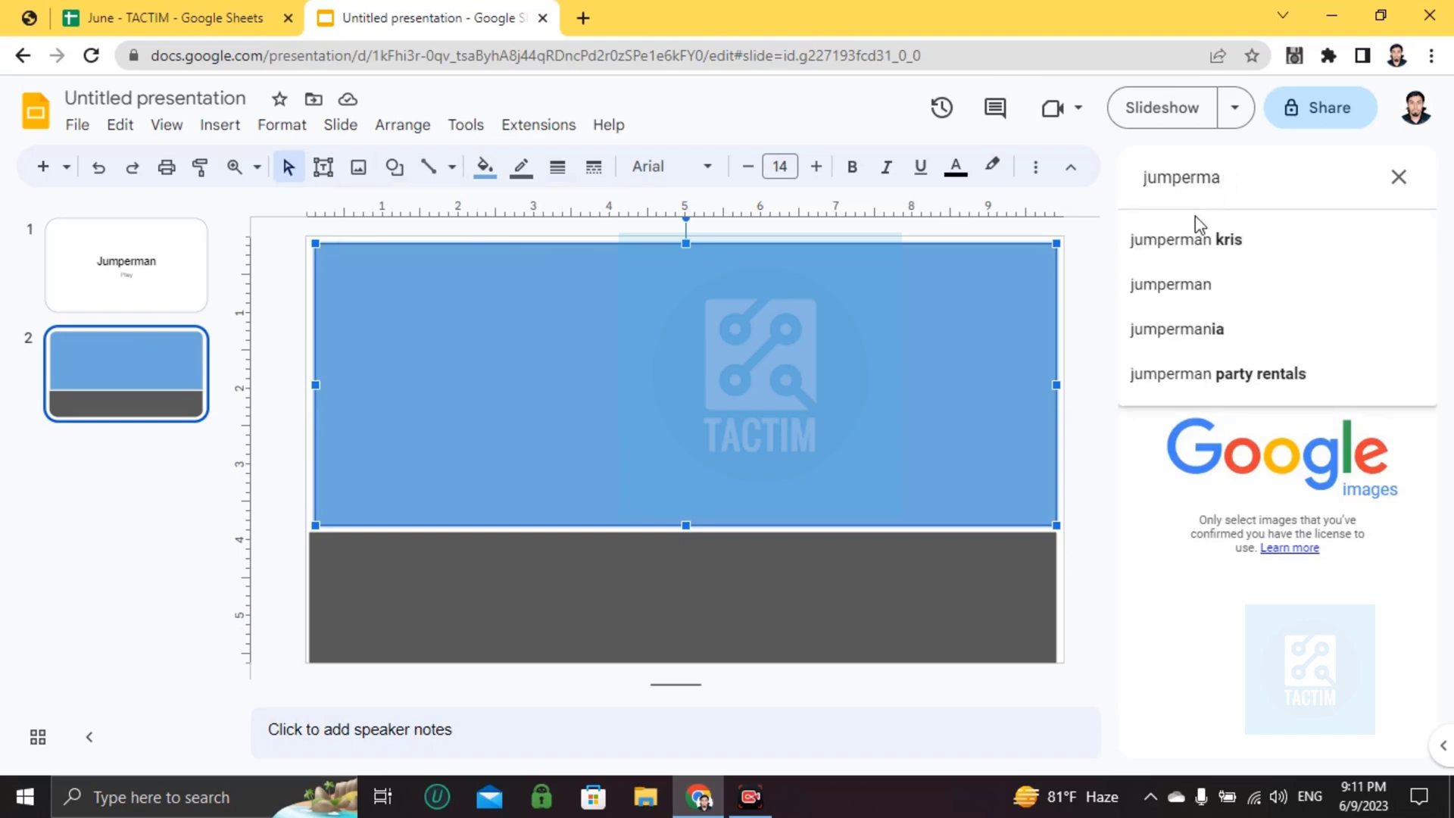
key(BackSpace)
key(BackSpace)
key(BackSpace)
key(BackSpace)
key(BackSpace)
key(BackSpace)
key(BackSpace)
key(BackSpace)
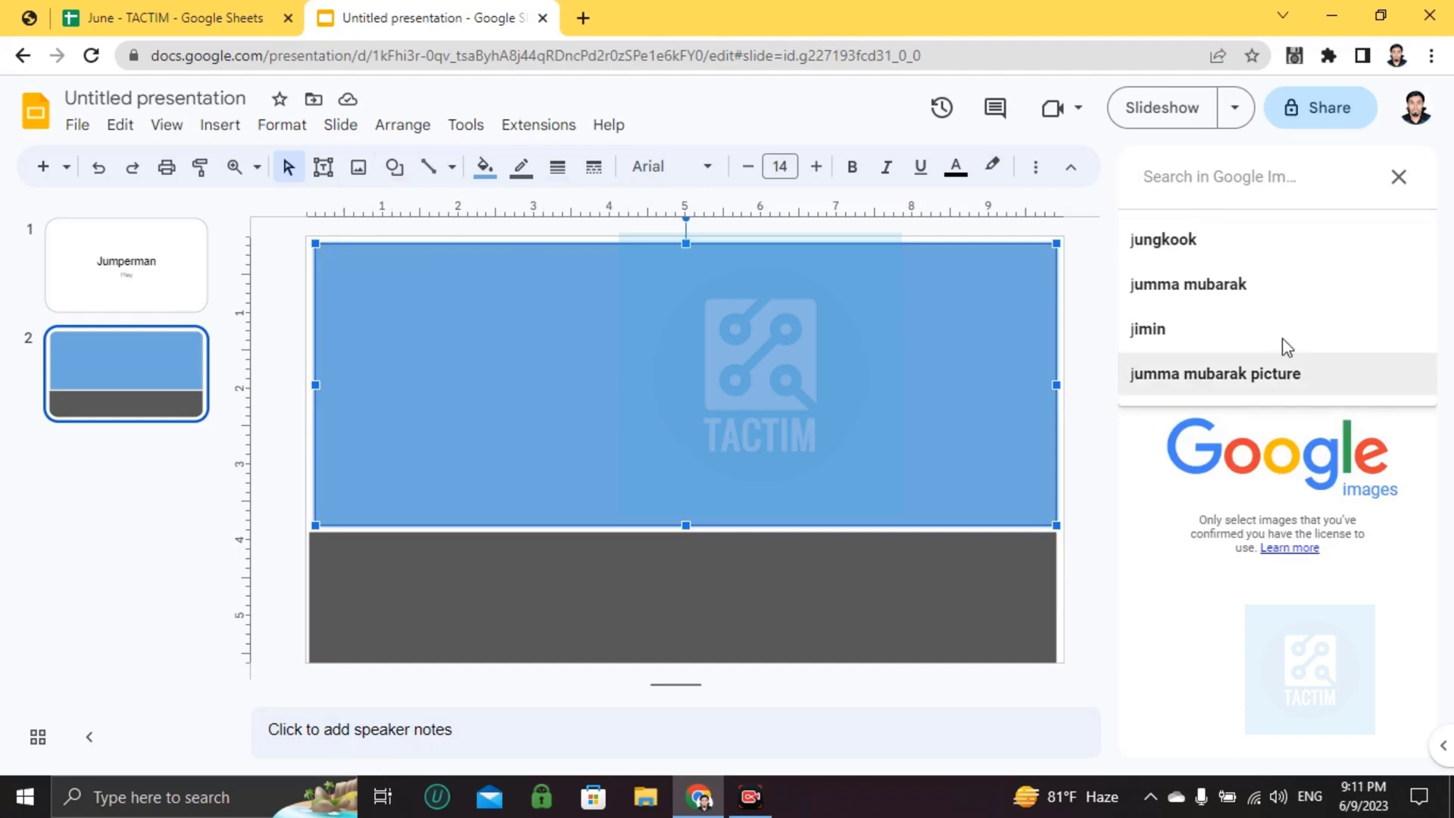
text(pixel)
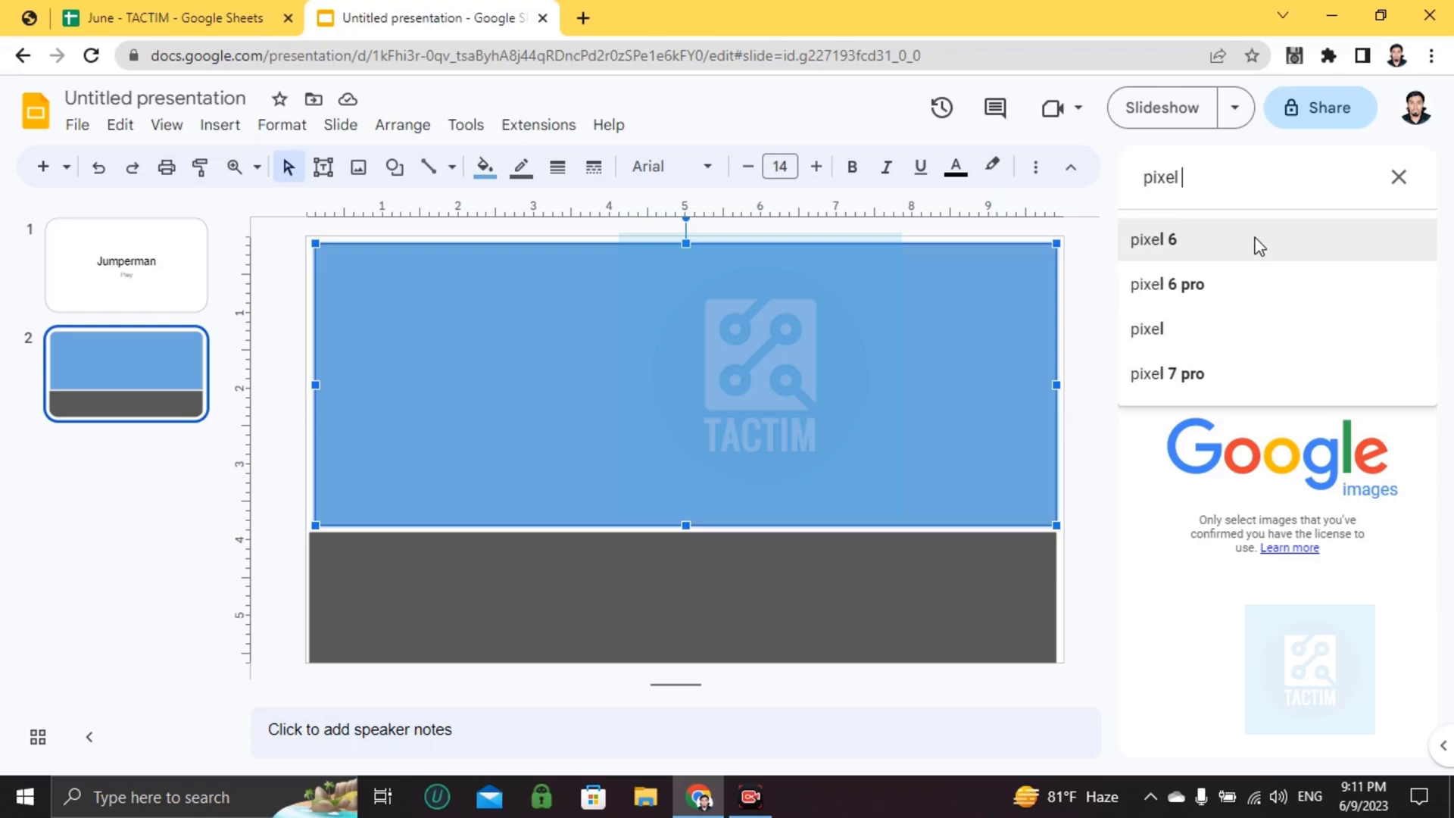
text( boy)
key(Return)
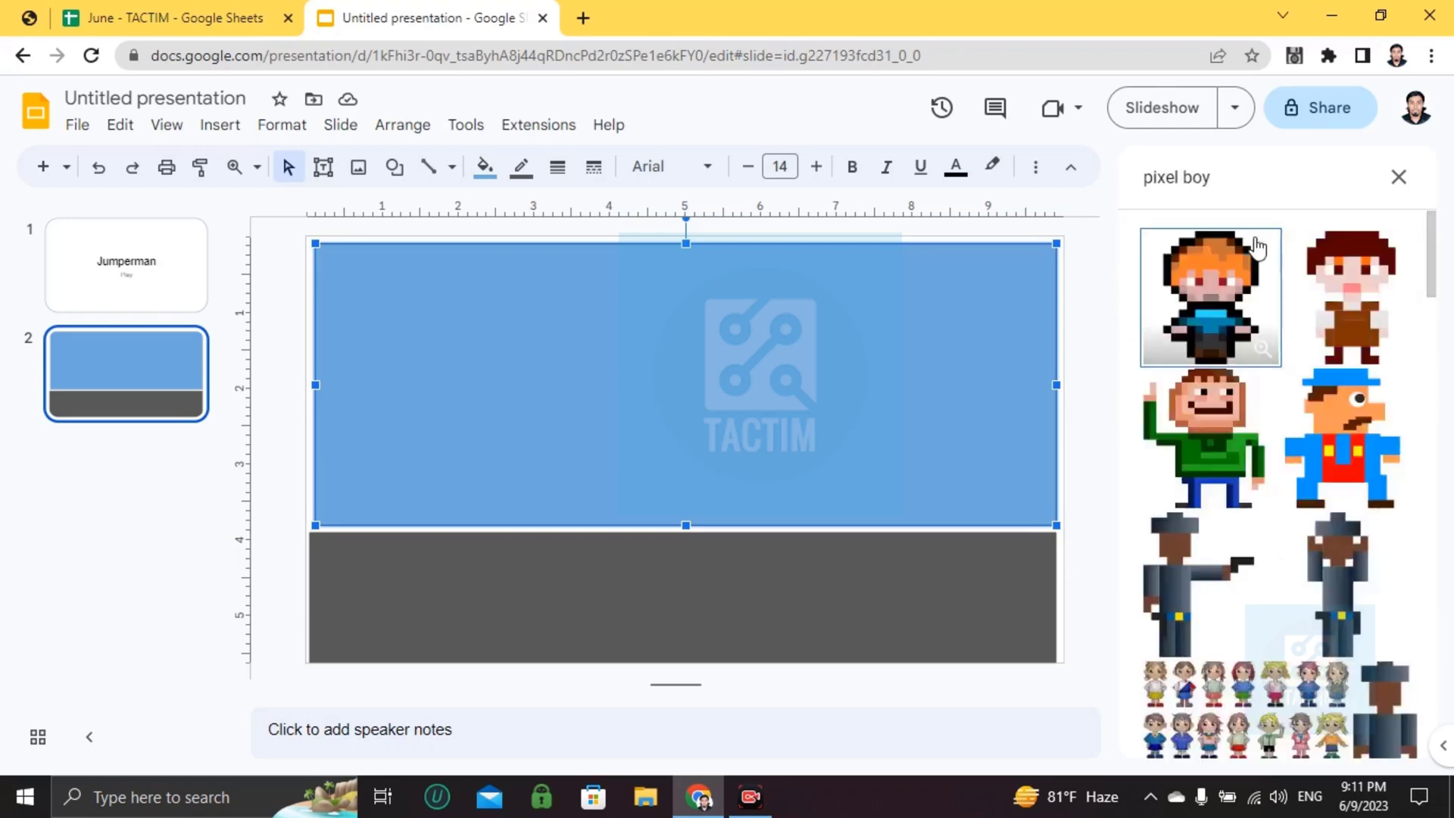
scroll(1295, 369, down, 3)
scroll(1295, 368, up, 3)
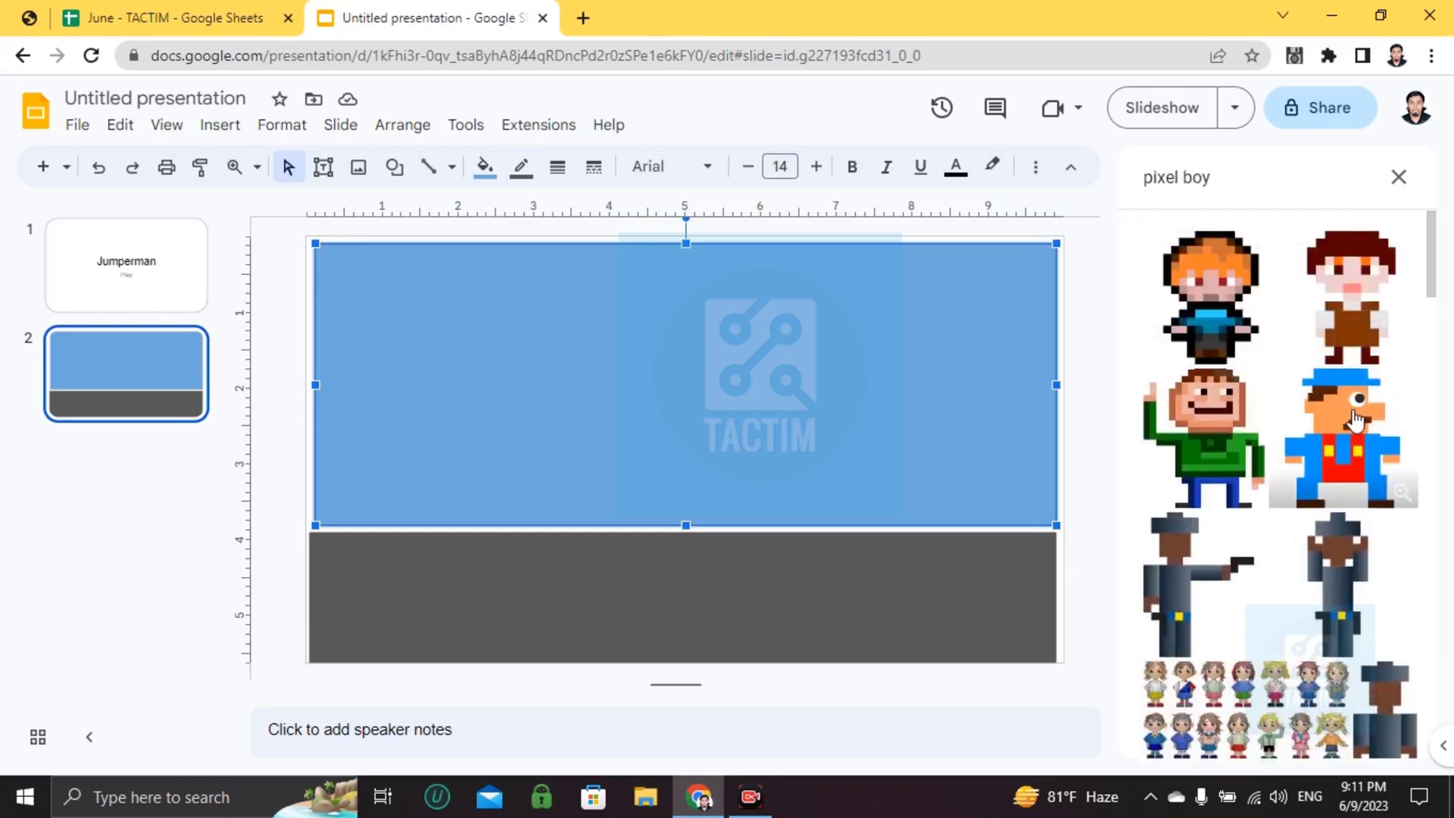
click(1355, 419)
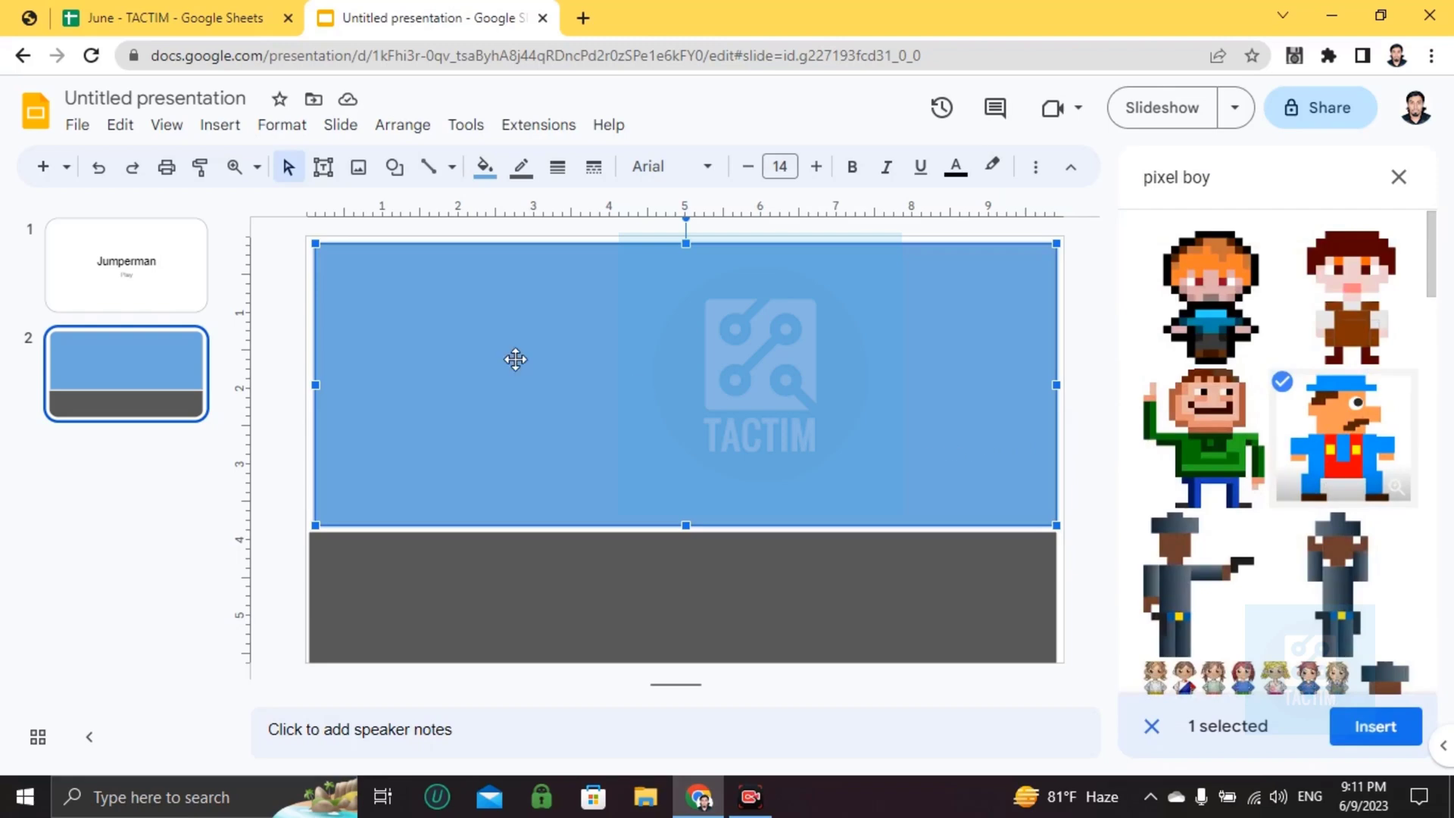
mouse_move(373, 366)
mouse_down()
mouse_move(416, 416)
mouse_move(366, 371)
mouse_up()
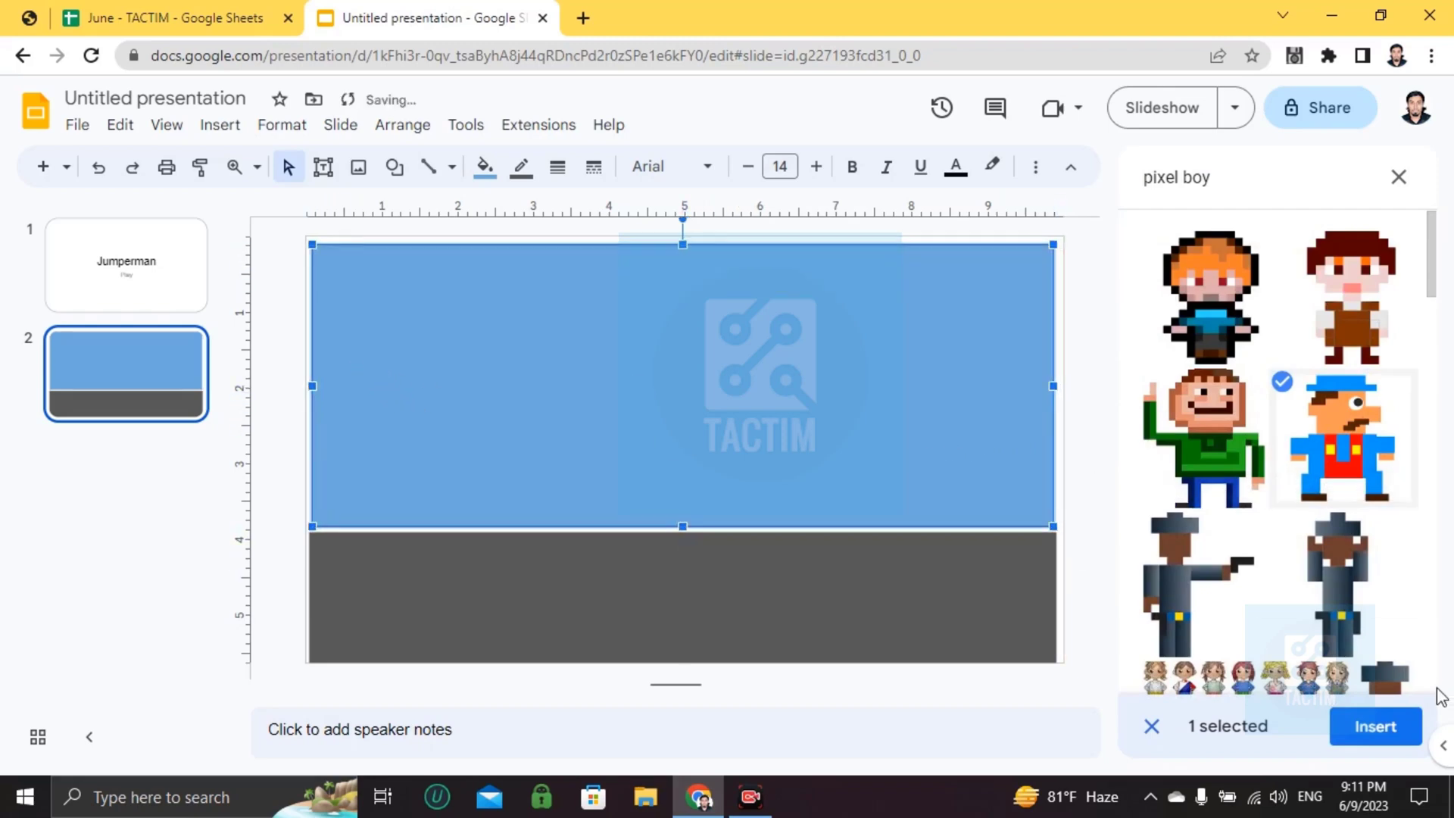
Insert the pixel character, shrink it, and stand it on the ground at left
click(1390, 723)
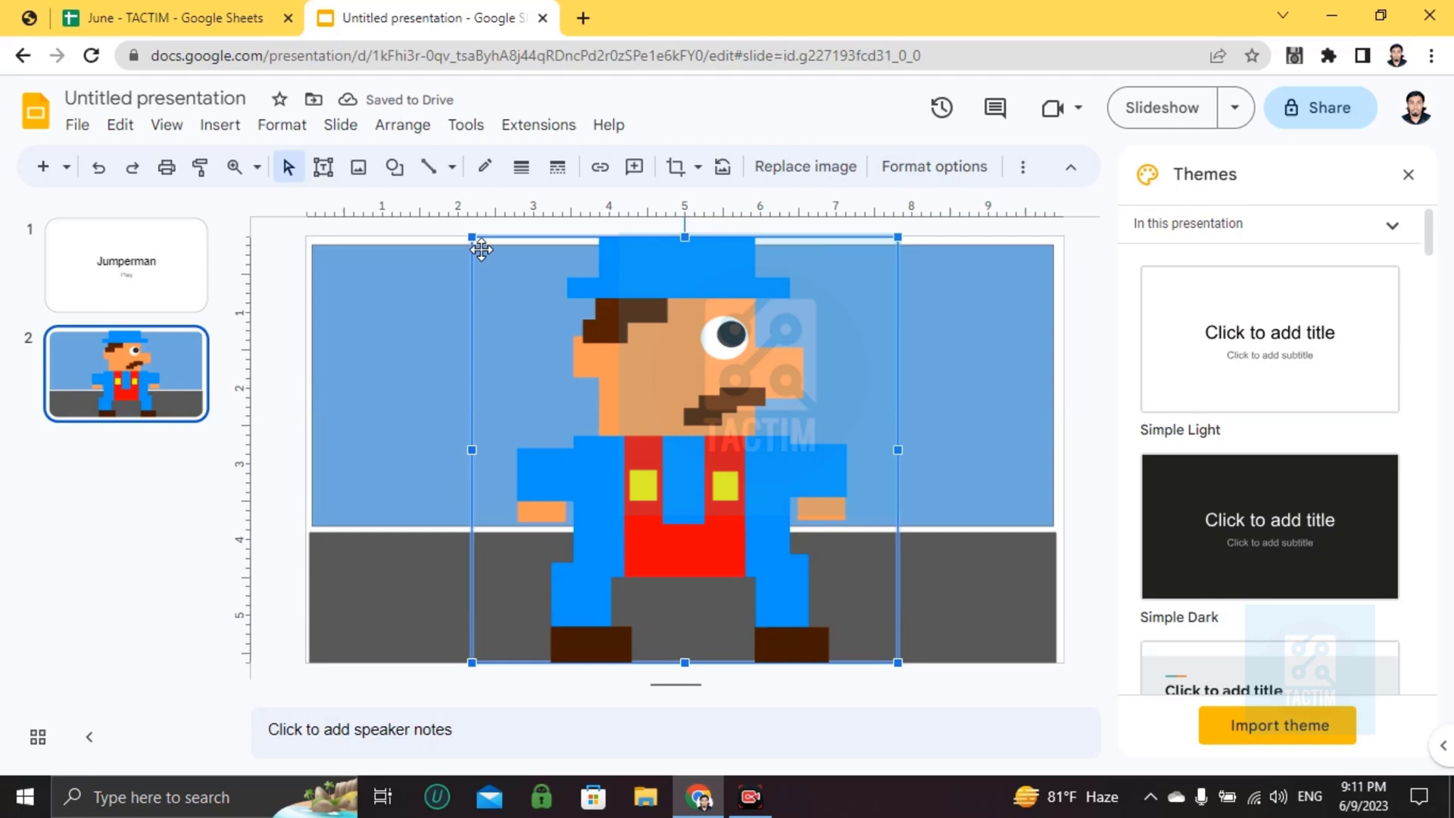
drag(470, 236, 659, 422)
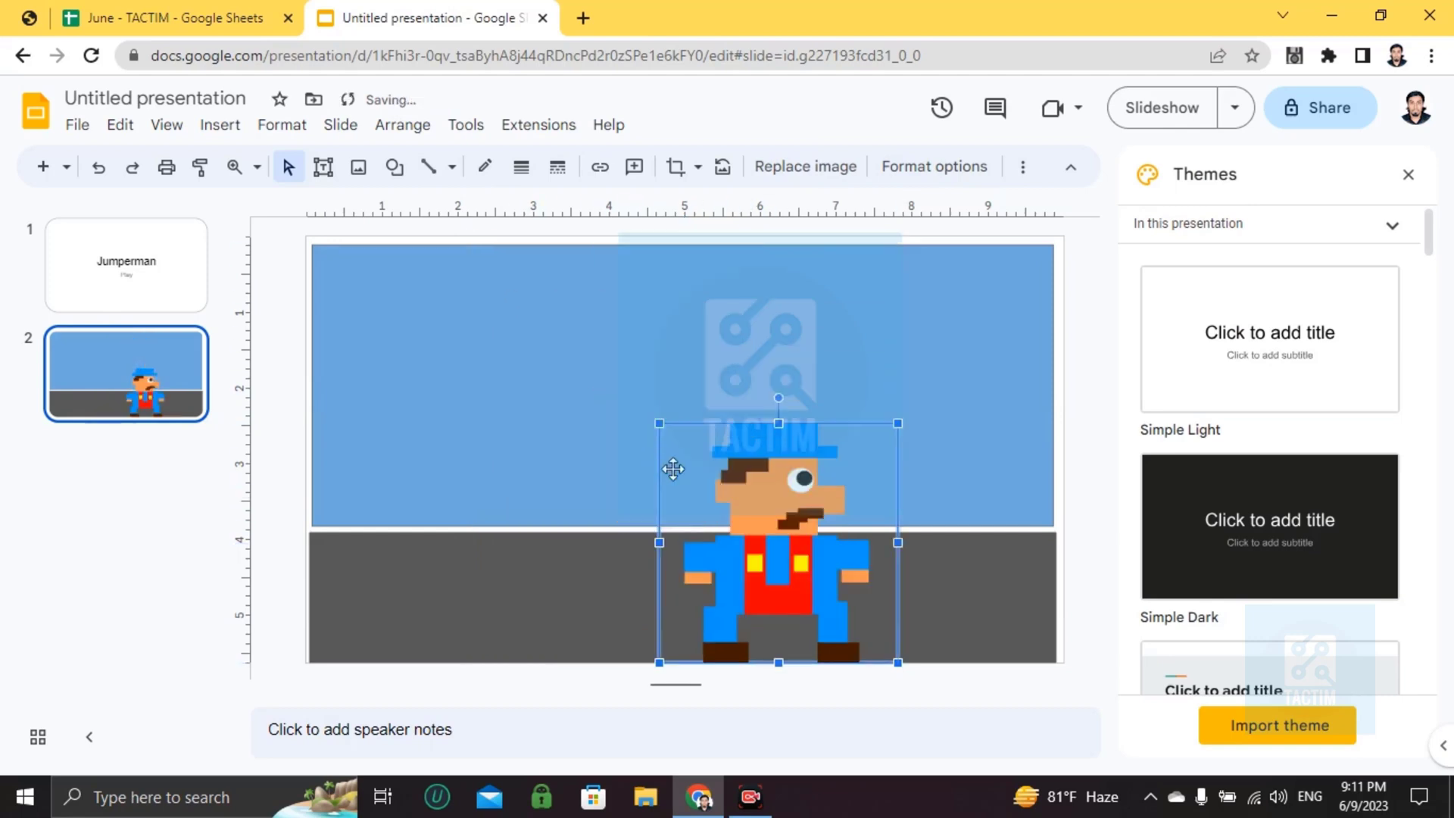
drag(800, 511, 755, 440)
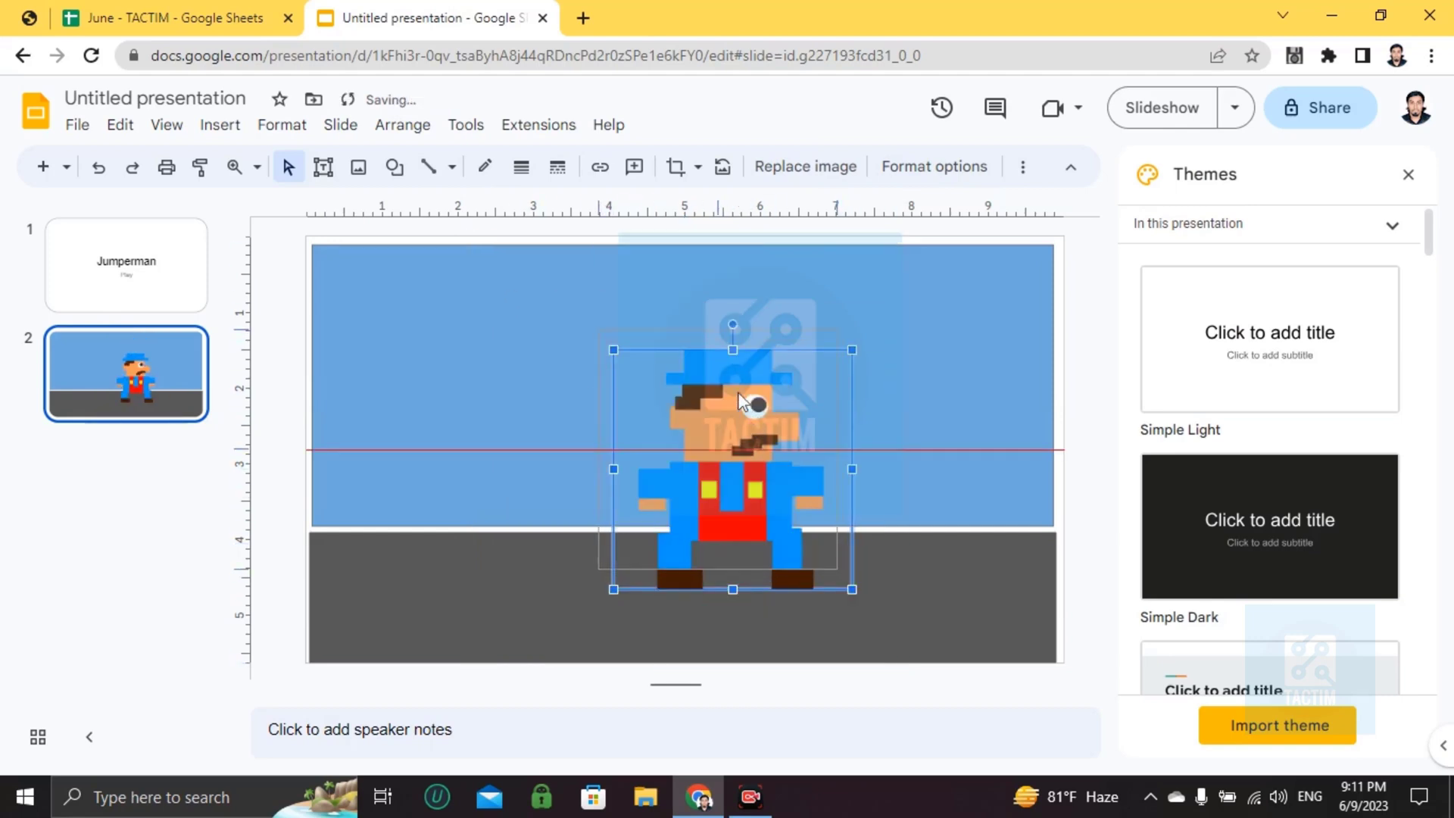
key(ctrl+z)
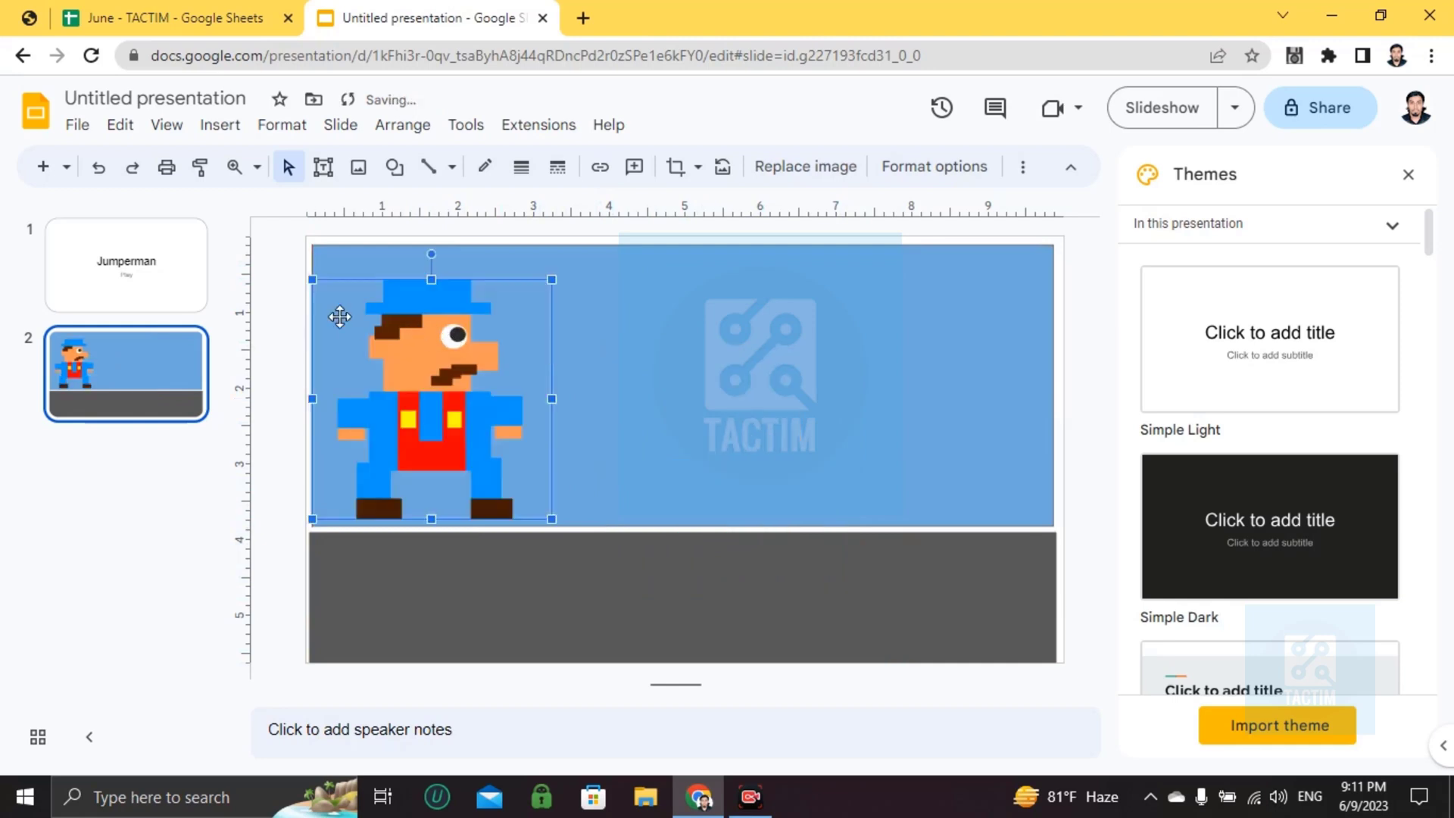
drag(309, 278, 366, 333)
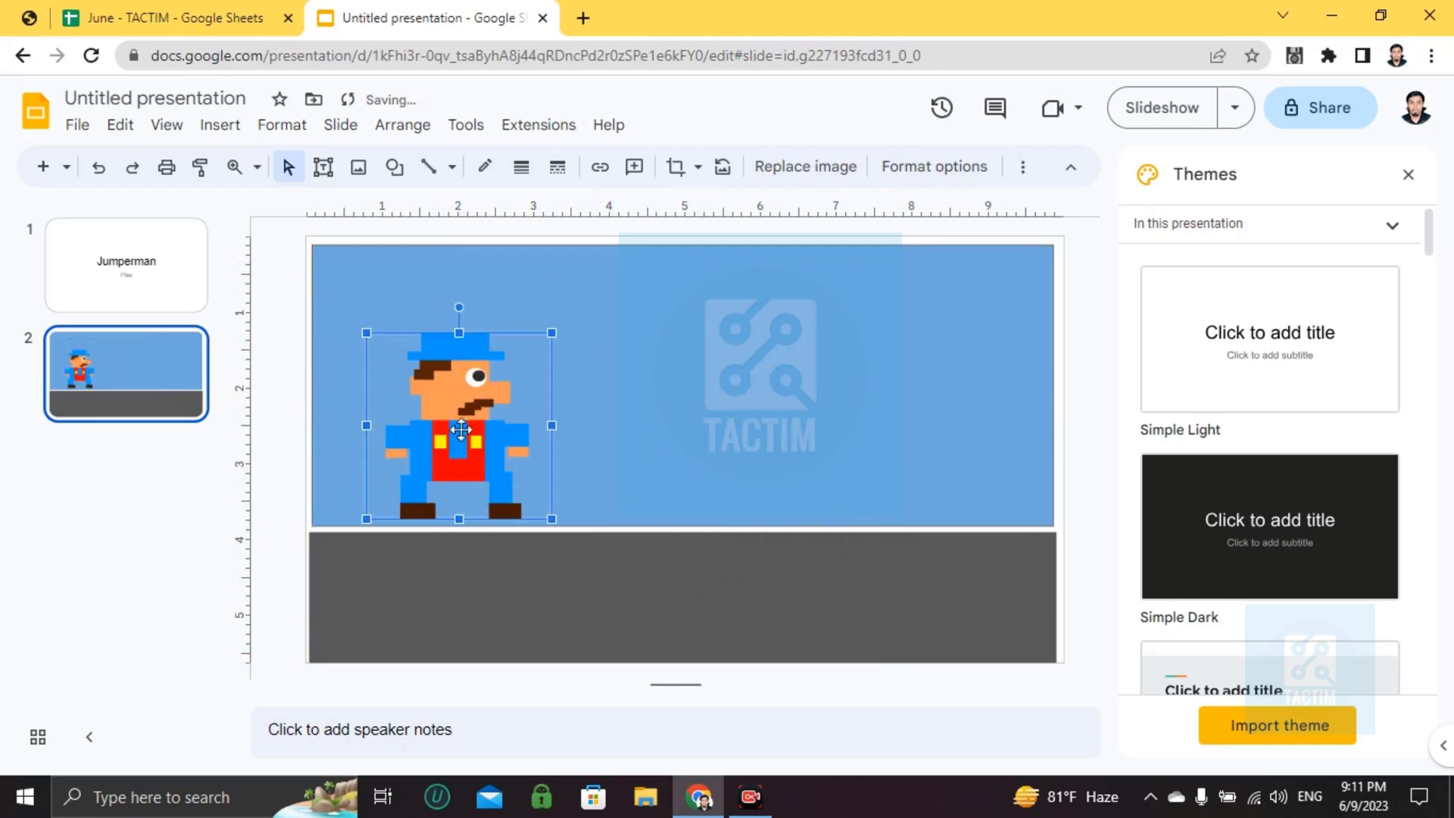
drag(471, 405, 479, 441)
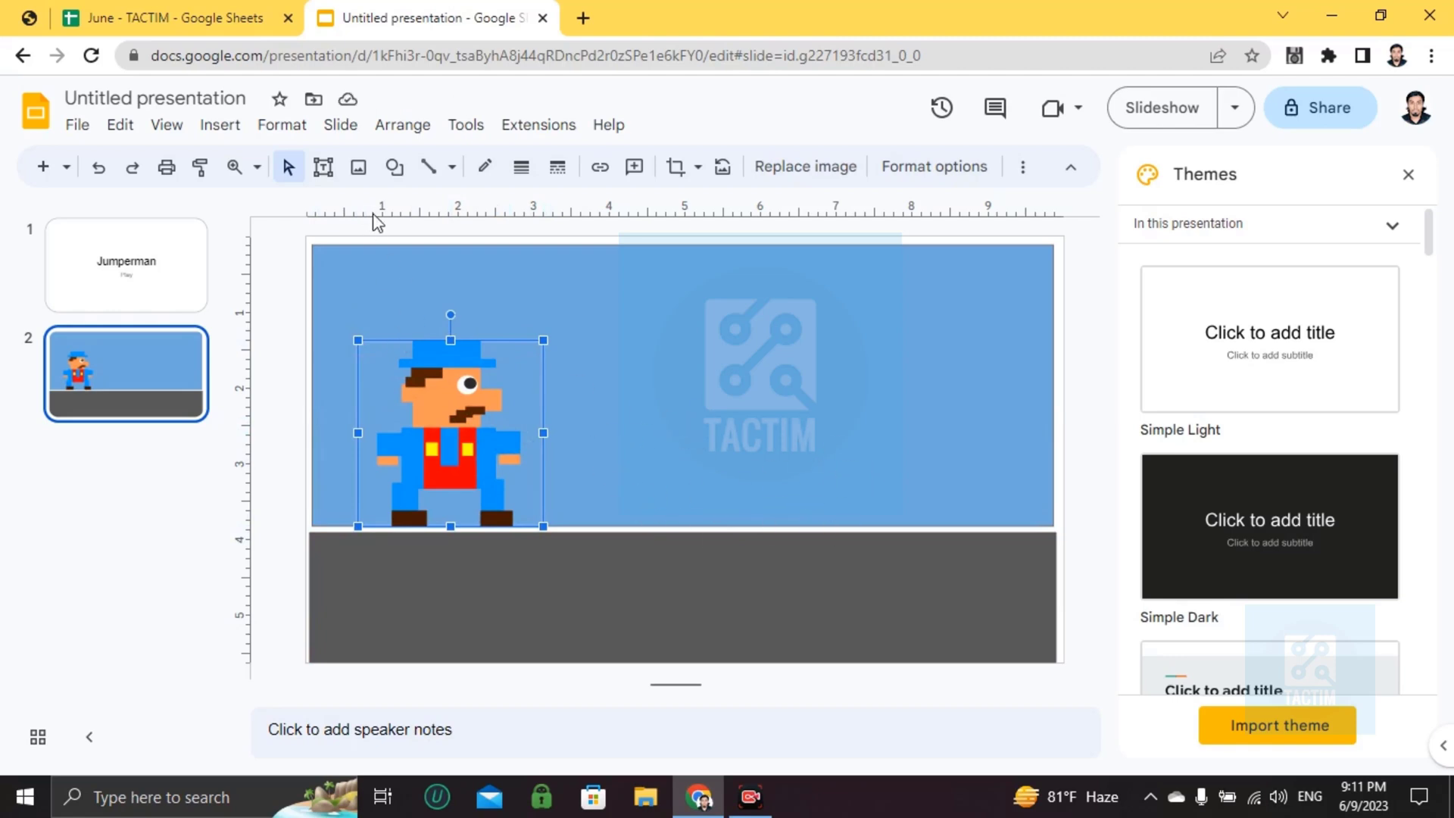
Try drawing a rectangle, then undo the accidental tiny shape
click(739, 438)
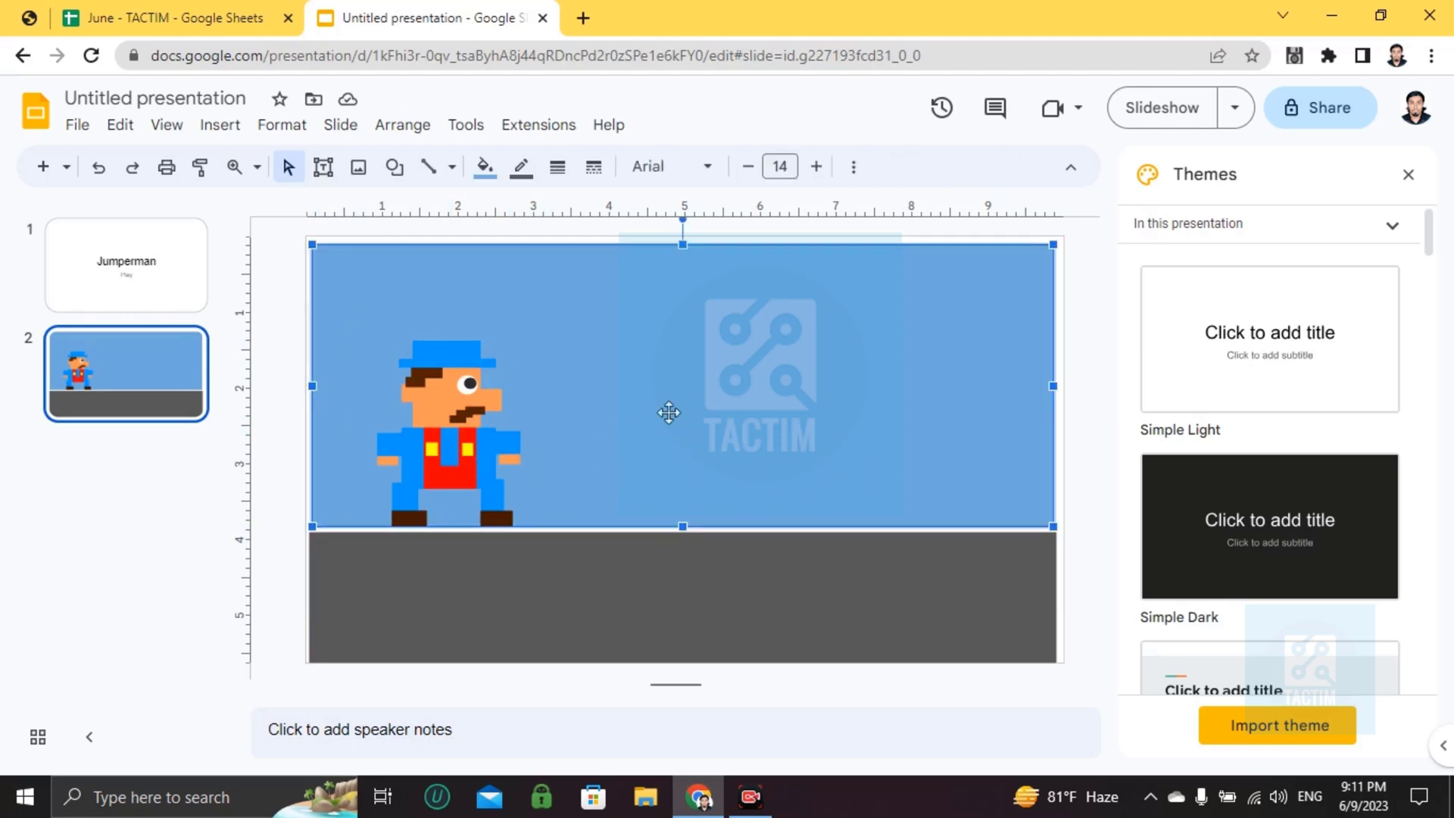
click(393, 173)
mouse_move(437, 212)
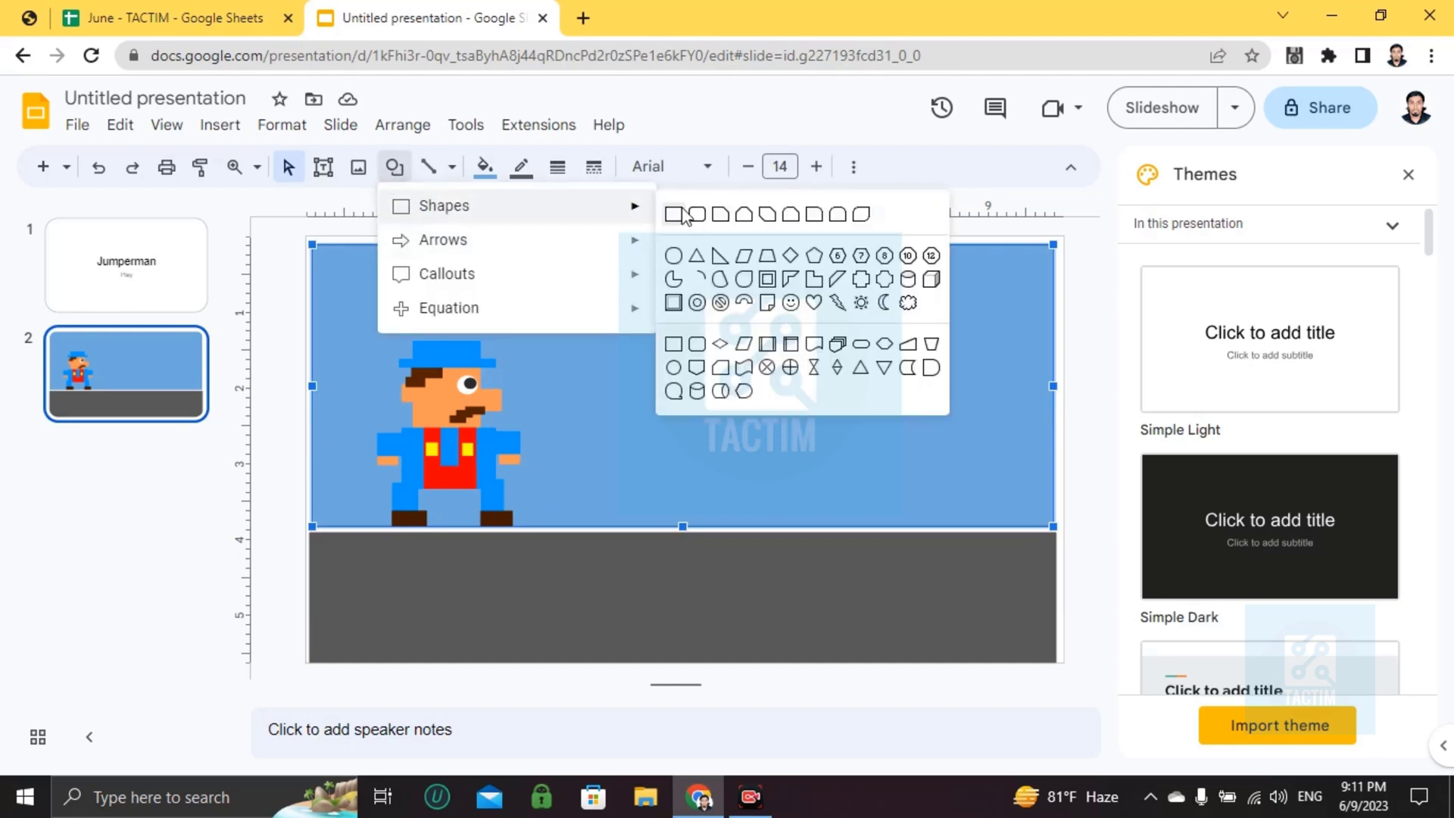
click(683, 215)
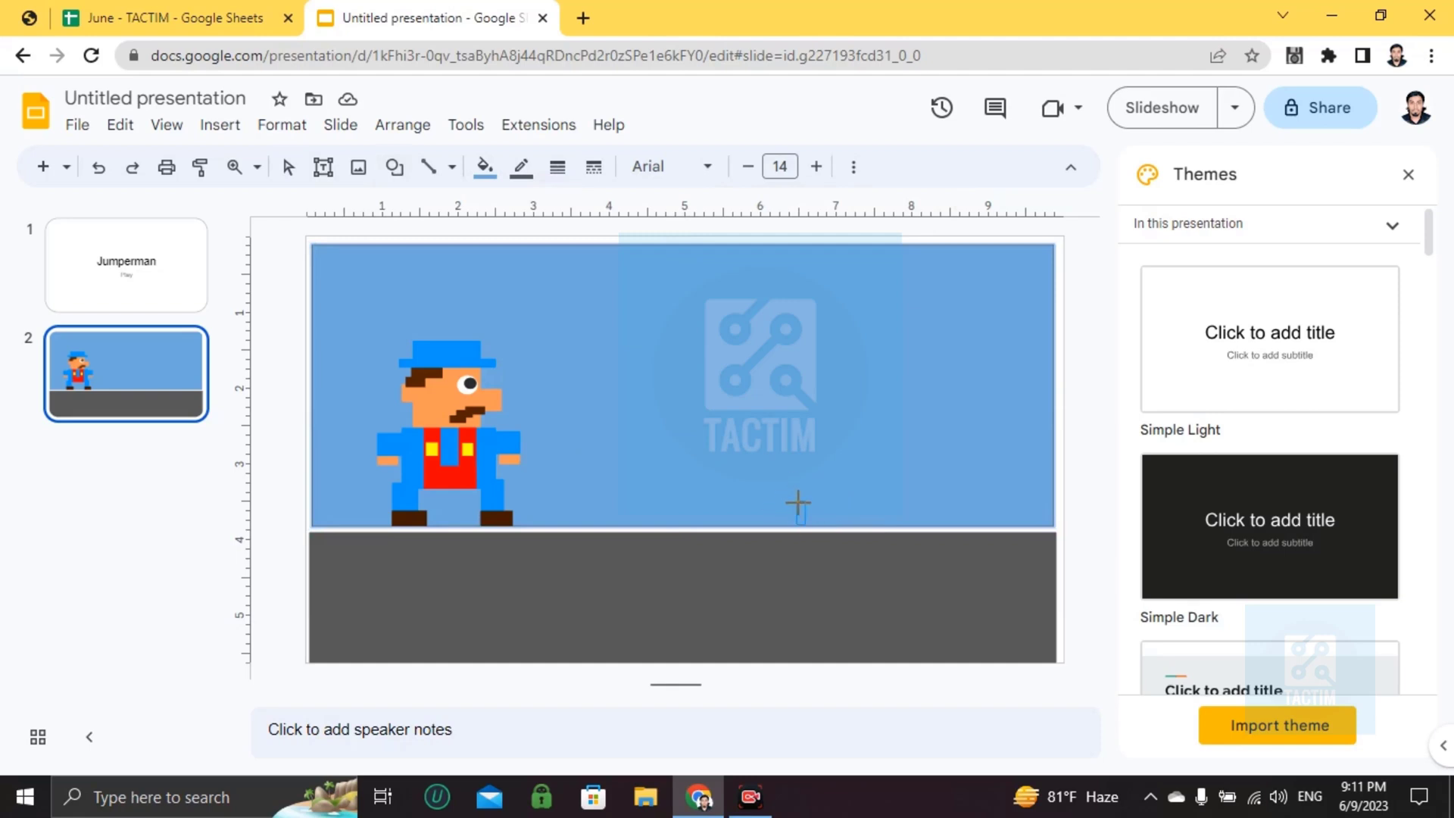
drag(800, 517, 796, 526)
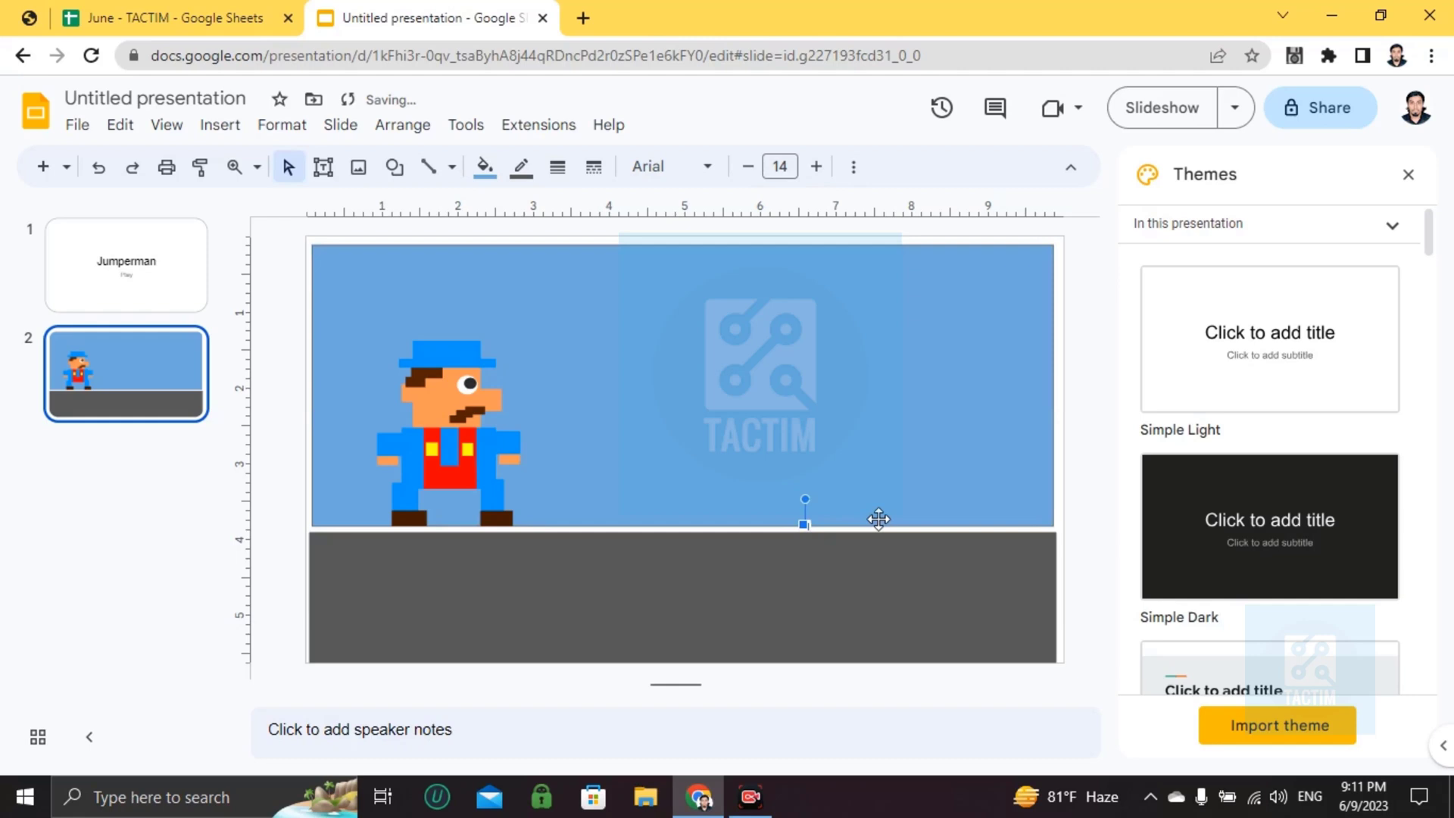
click(936, 525)
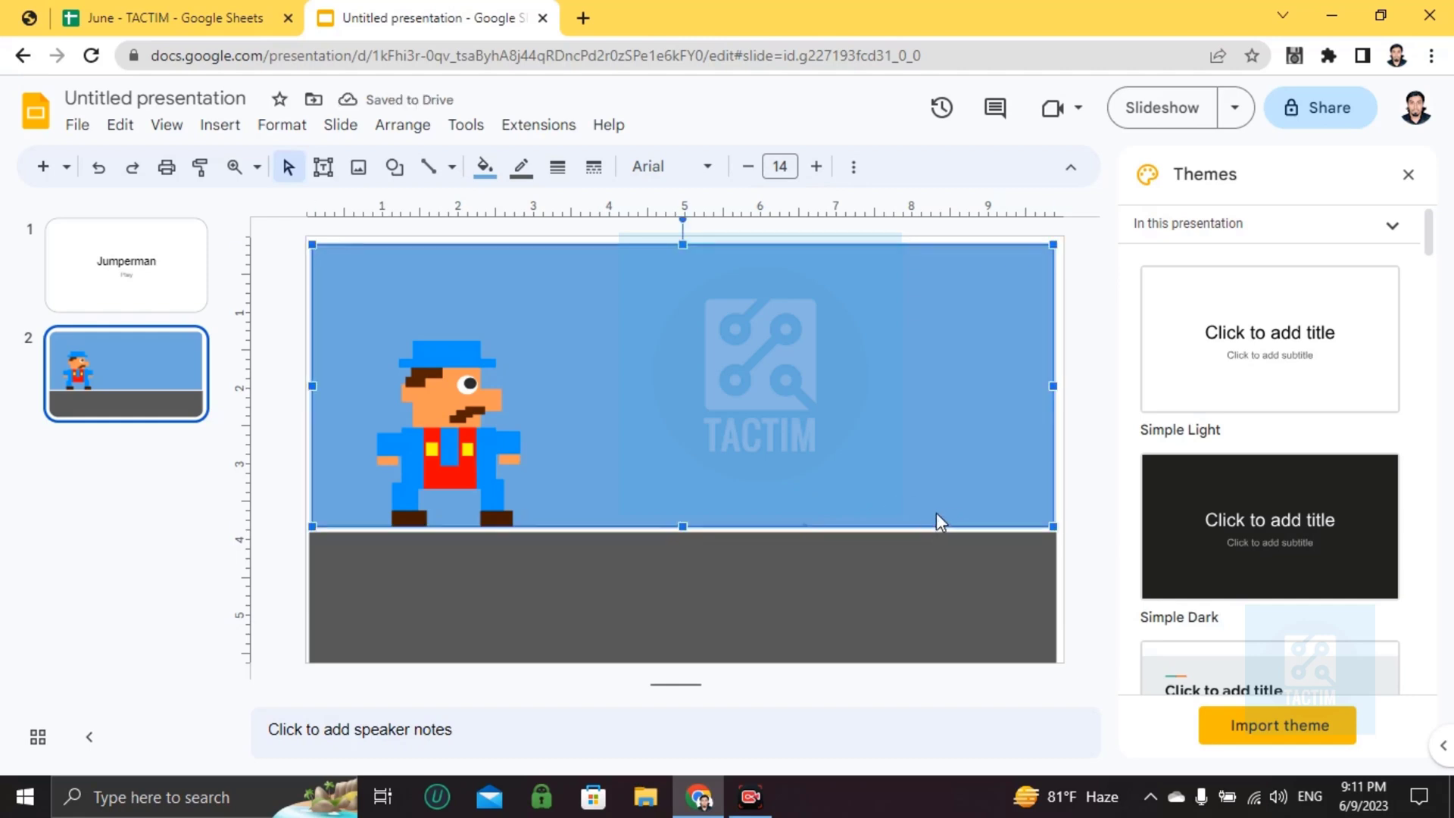
click(97, 168)
Draw a rectangle above the ground at right, narrowing it and making it taller
click(390, 169)
mouse_move(438, 206)
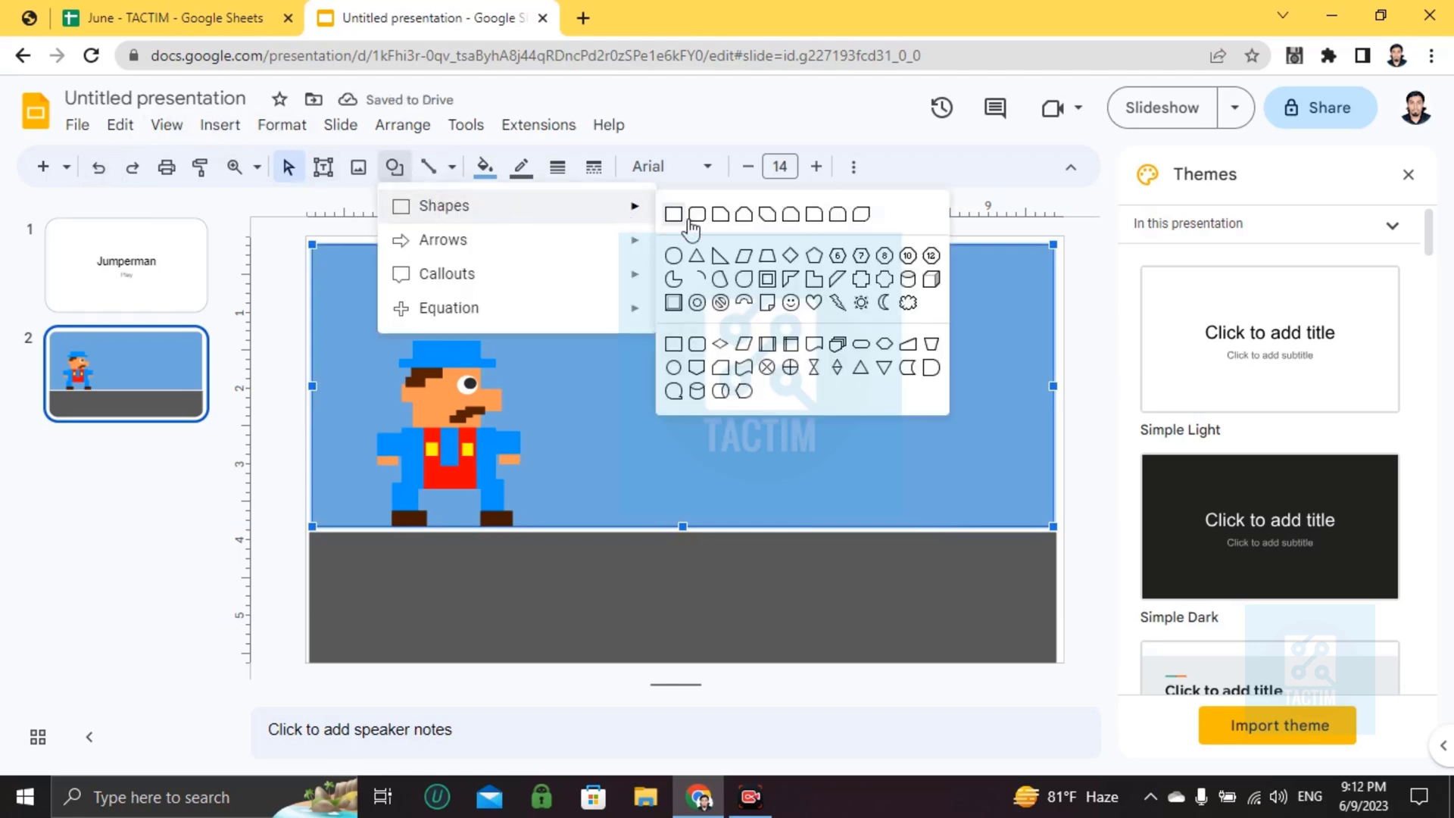
click(672, 219)
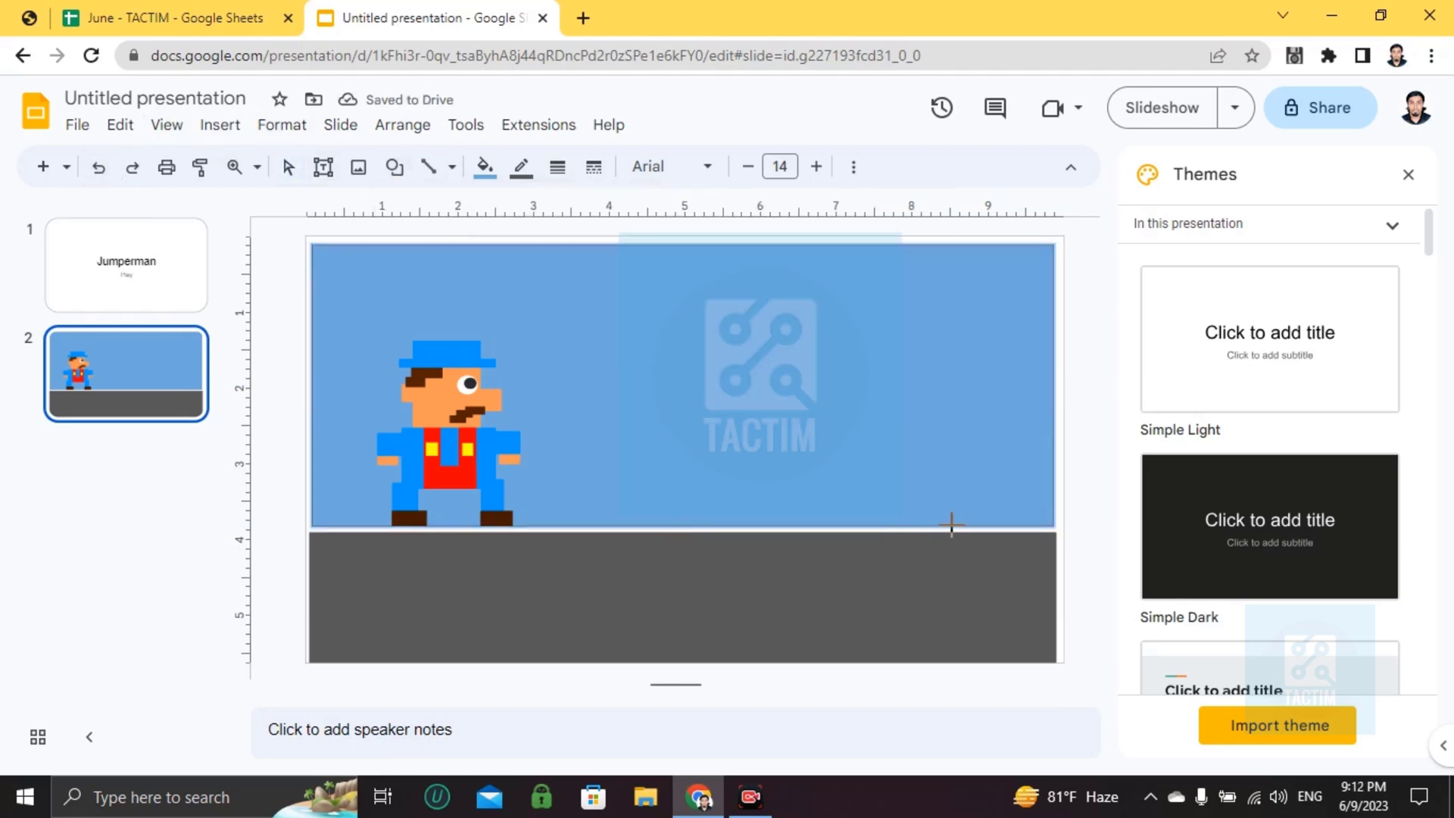
drag(893, 519, 1020, 436)
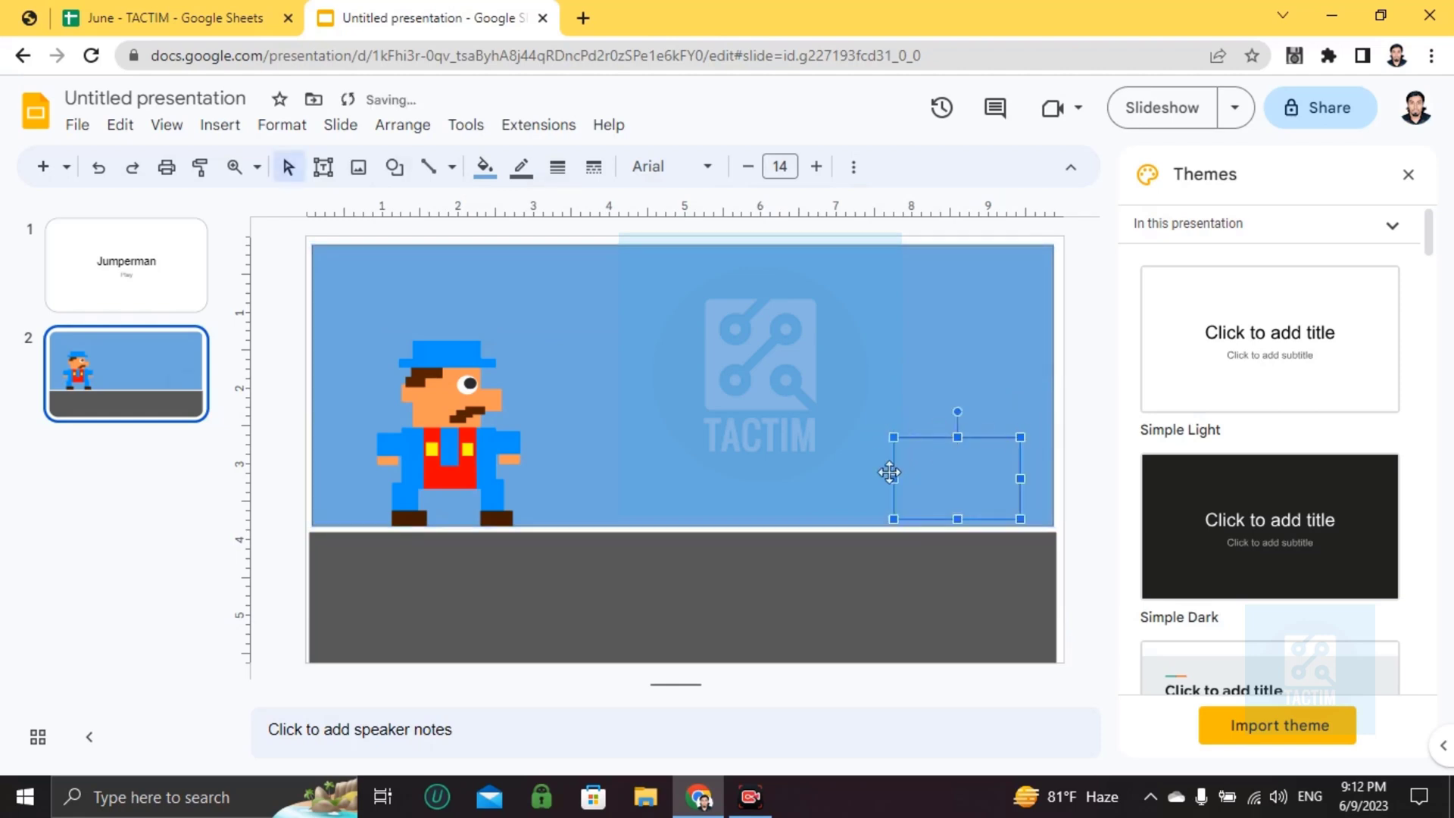
mouse_move(895, 479)
mouse_down()
mouse_move(944, 475)
mouse_move(917, 478)
mouse_up()
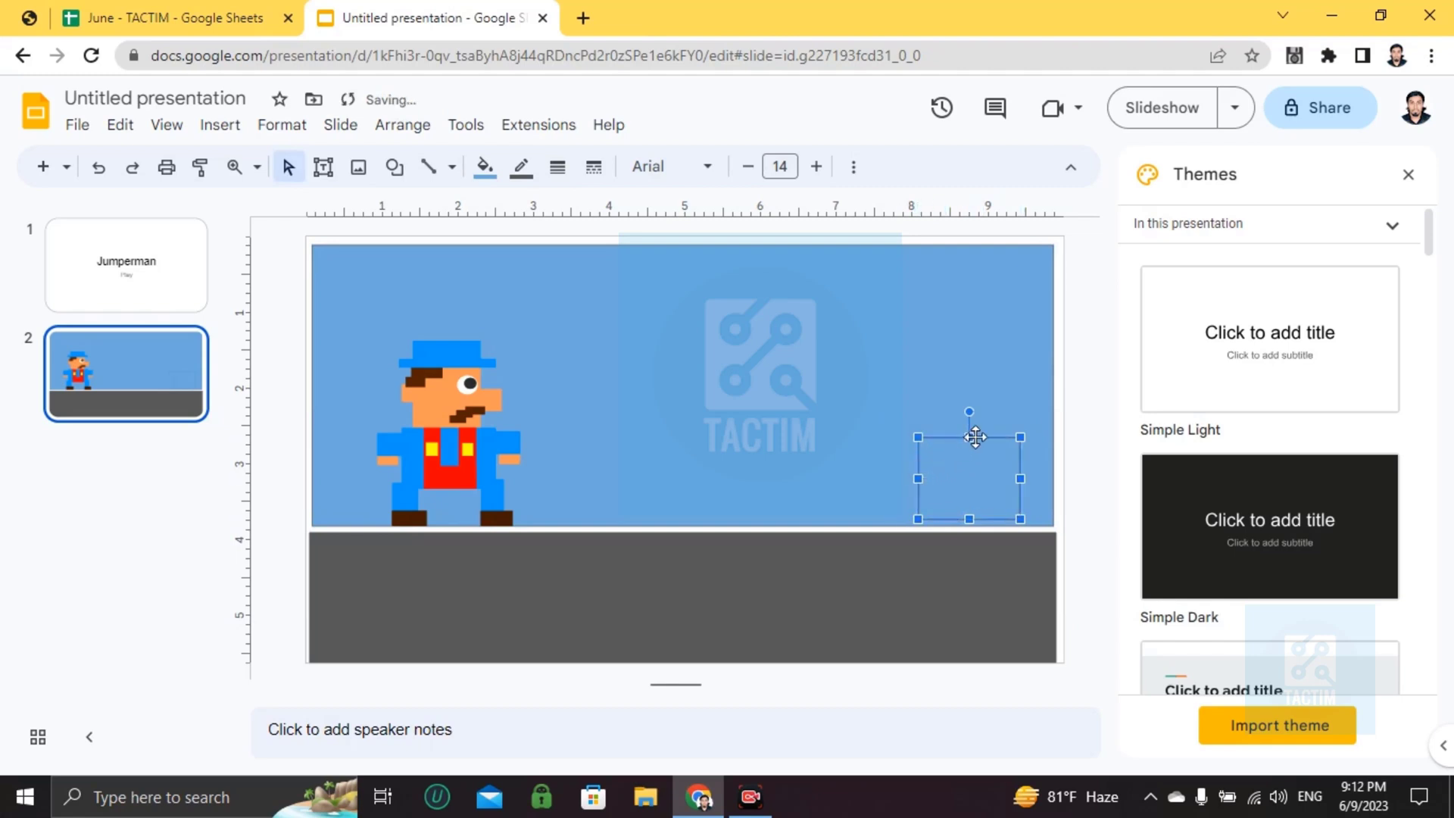
drag(971, 435, 964, 418)
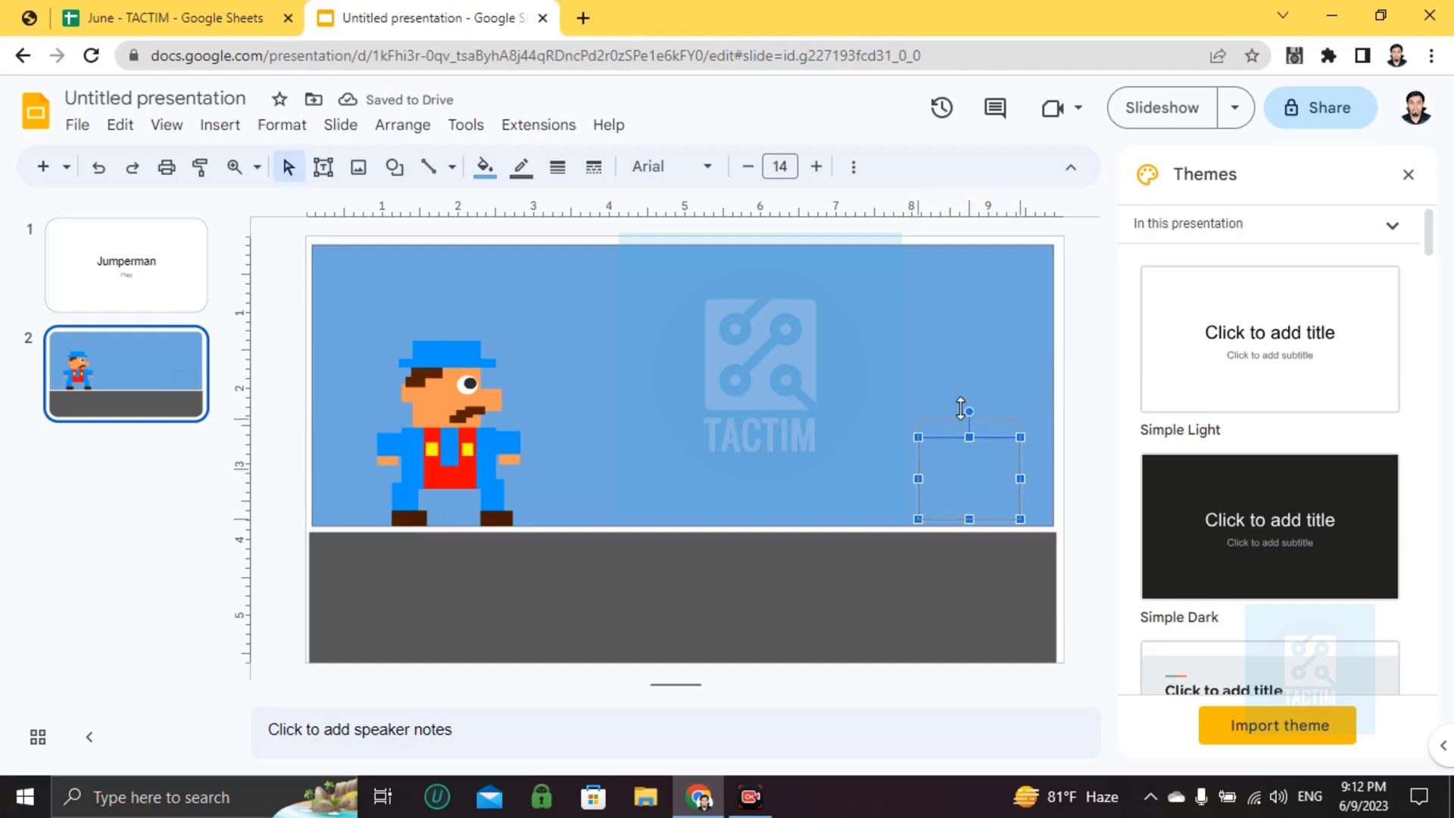
drag(960, 409, 957, 414)
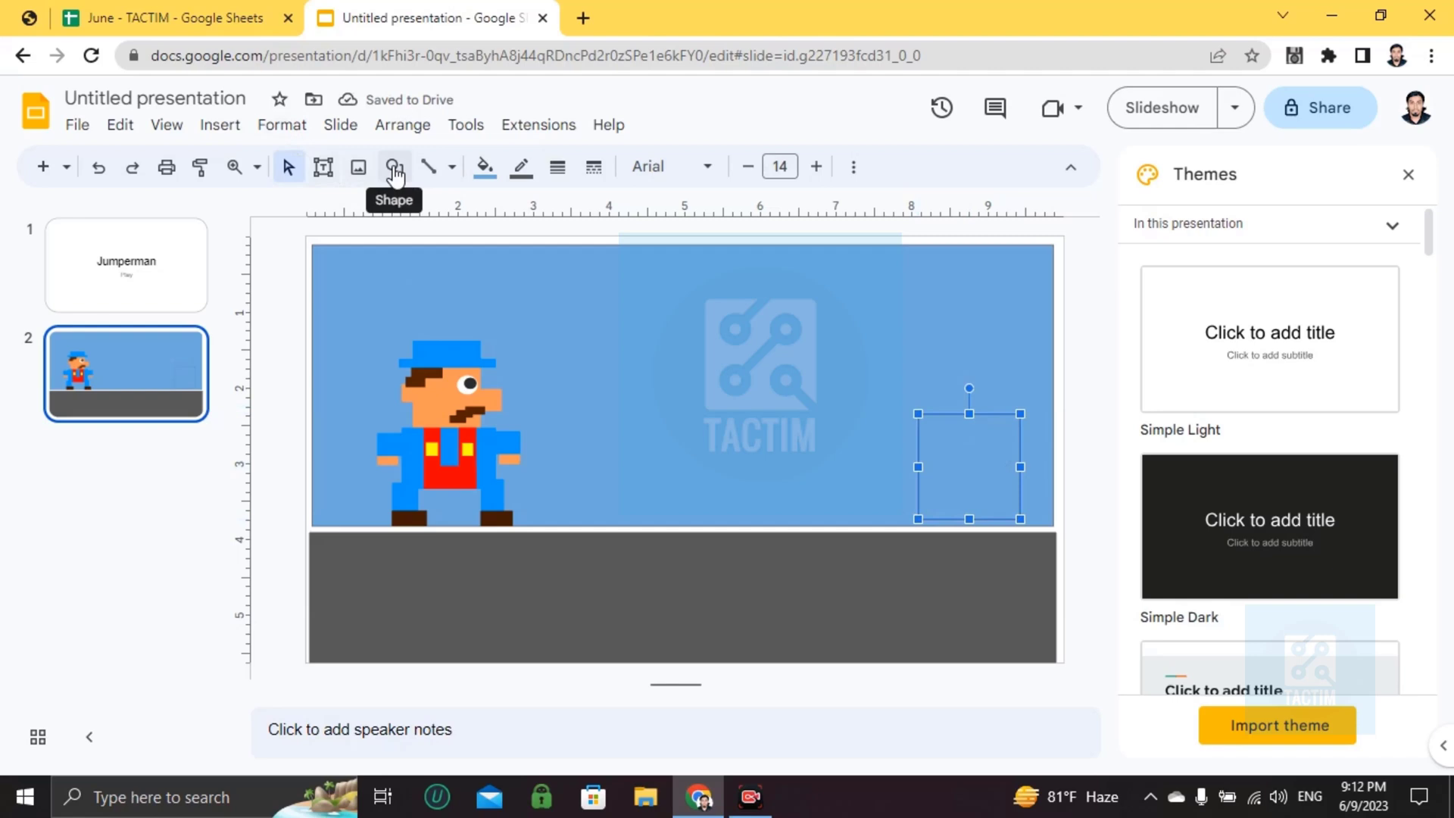
Fill the block dark grey and set it down onto the ground
click(484, 166)
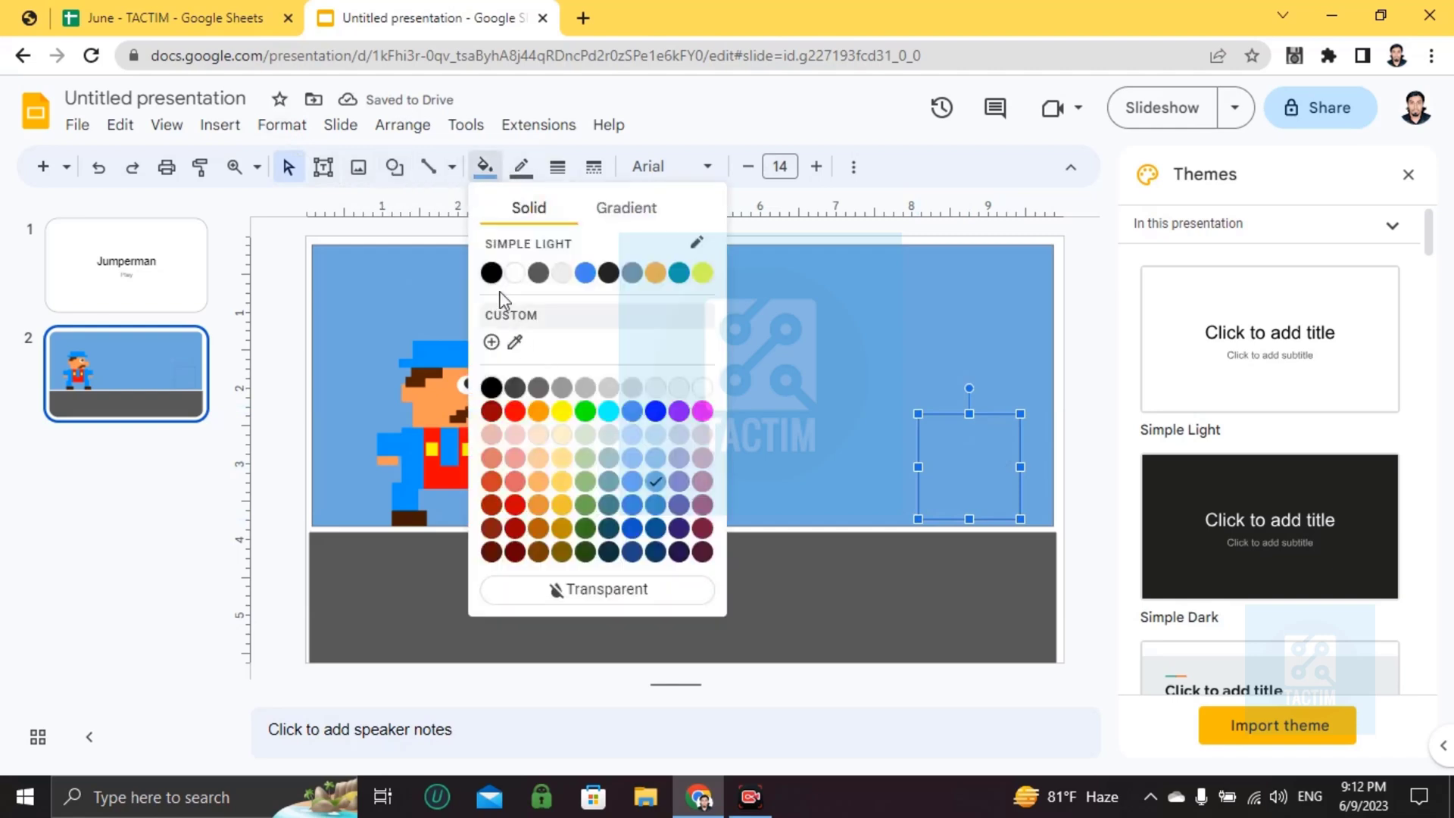
click(537, 272)
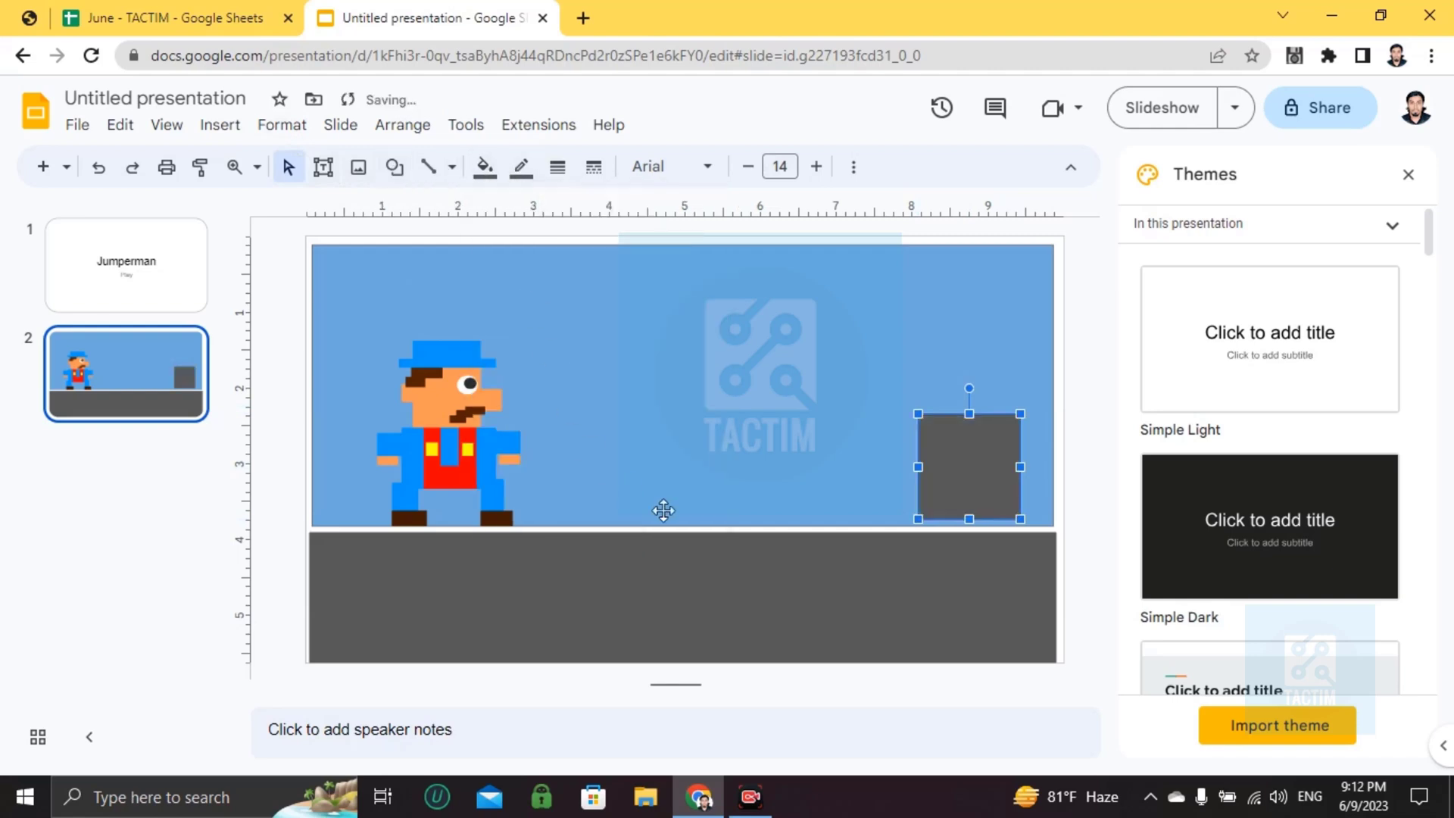
drag(960, 470, 956, 483)
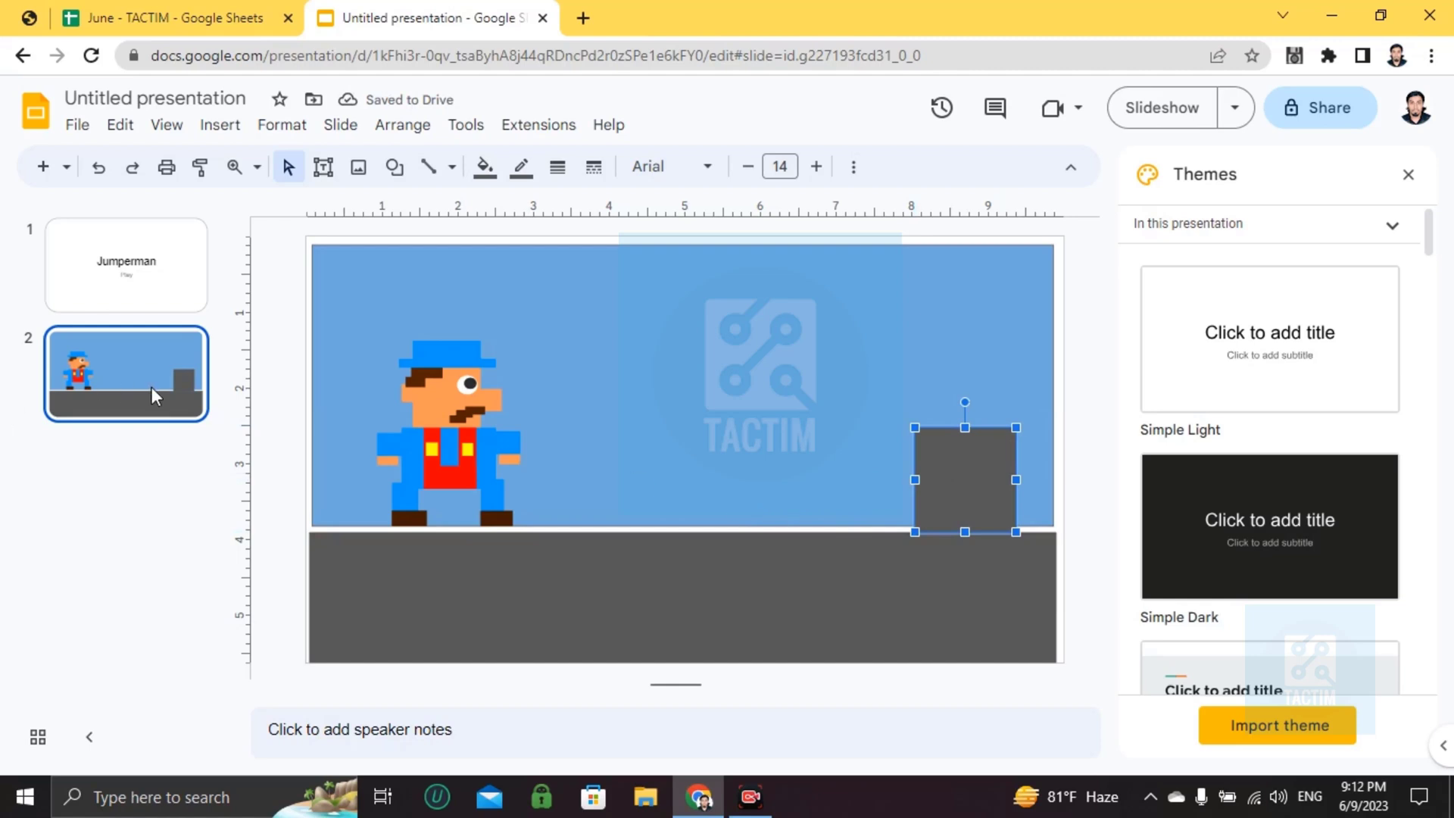
Duplicate the scene into slides 3, 4 and 5, shifting the grey block further left each time
right_click(114, 376)
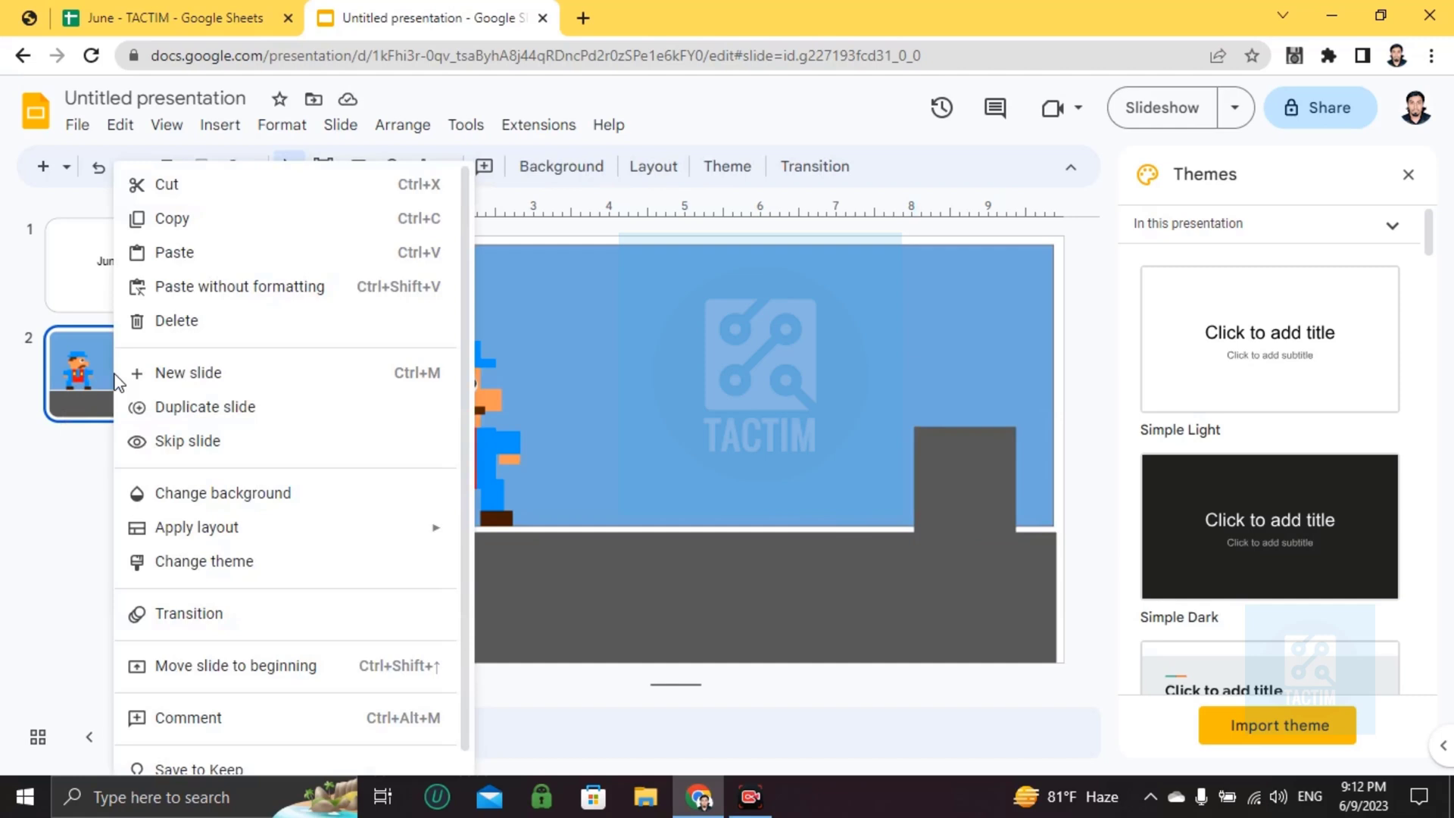
click(225, 409)
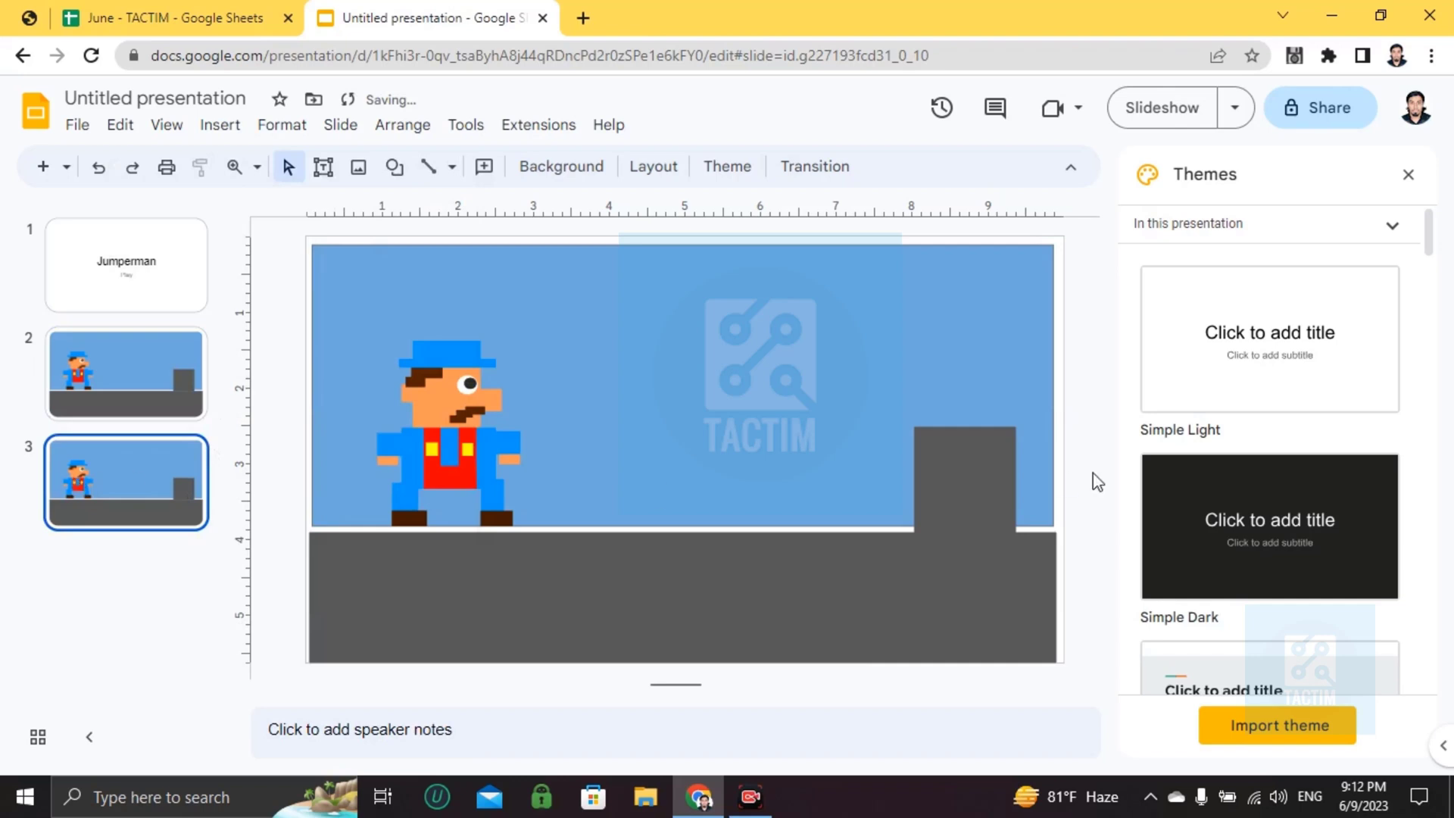
drag(962, 460, 757, 454)
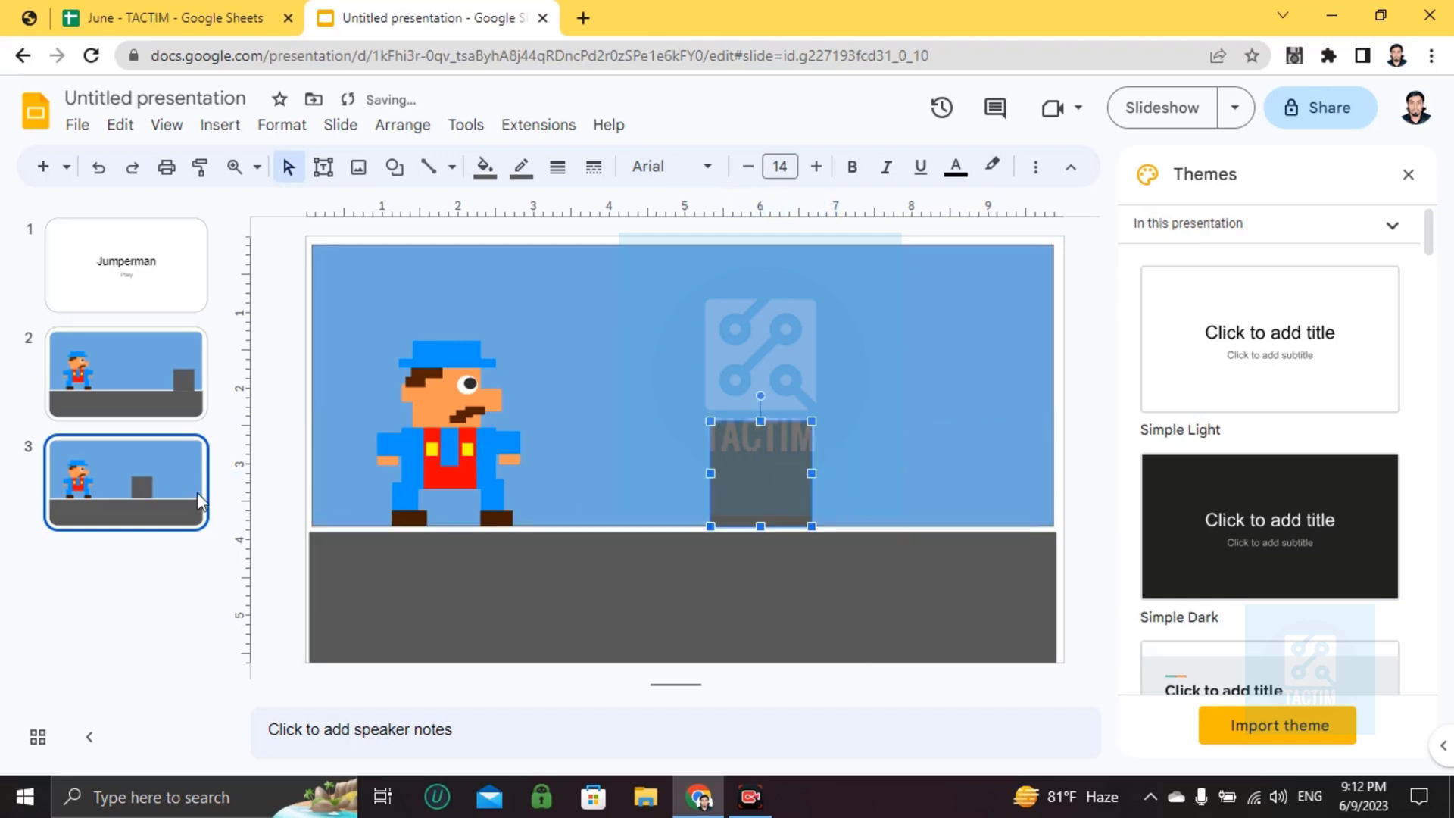
right_click(98, 483)
click(168, 407)
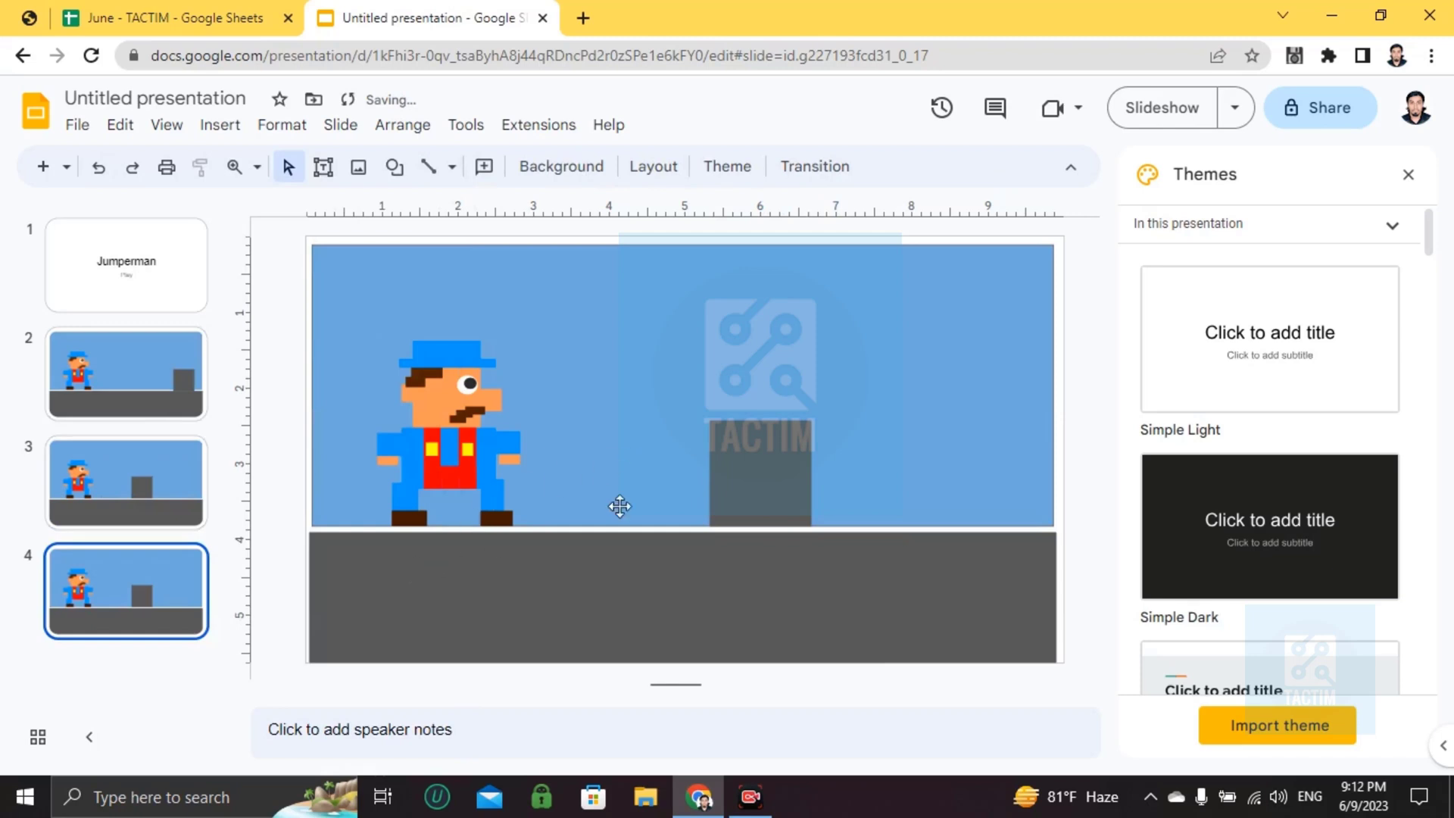
drag(734, 464, 553, 459)
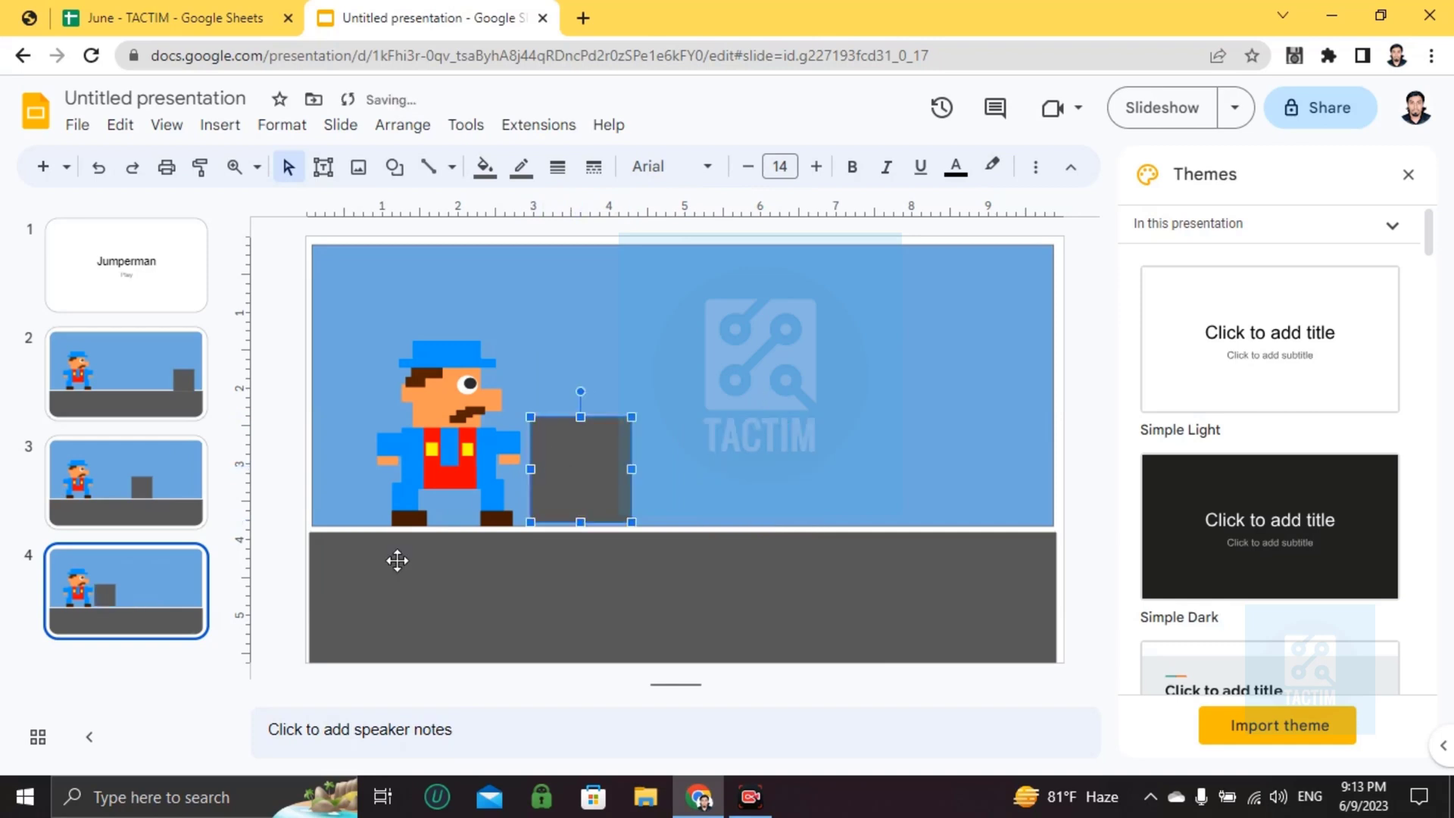
right_click(134, 590)
click(195, 409)
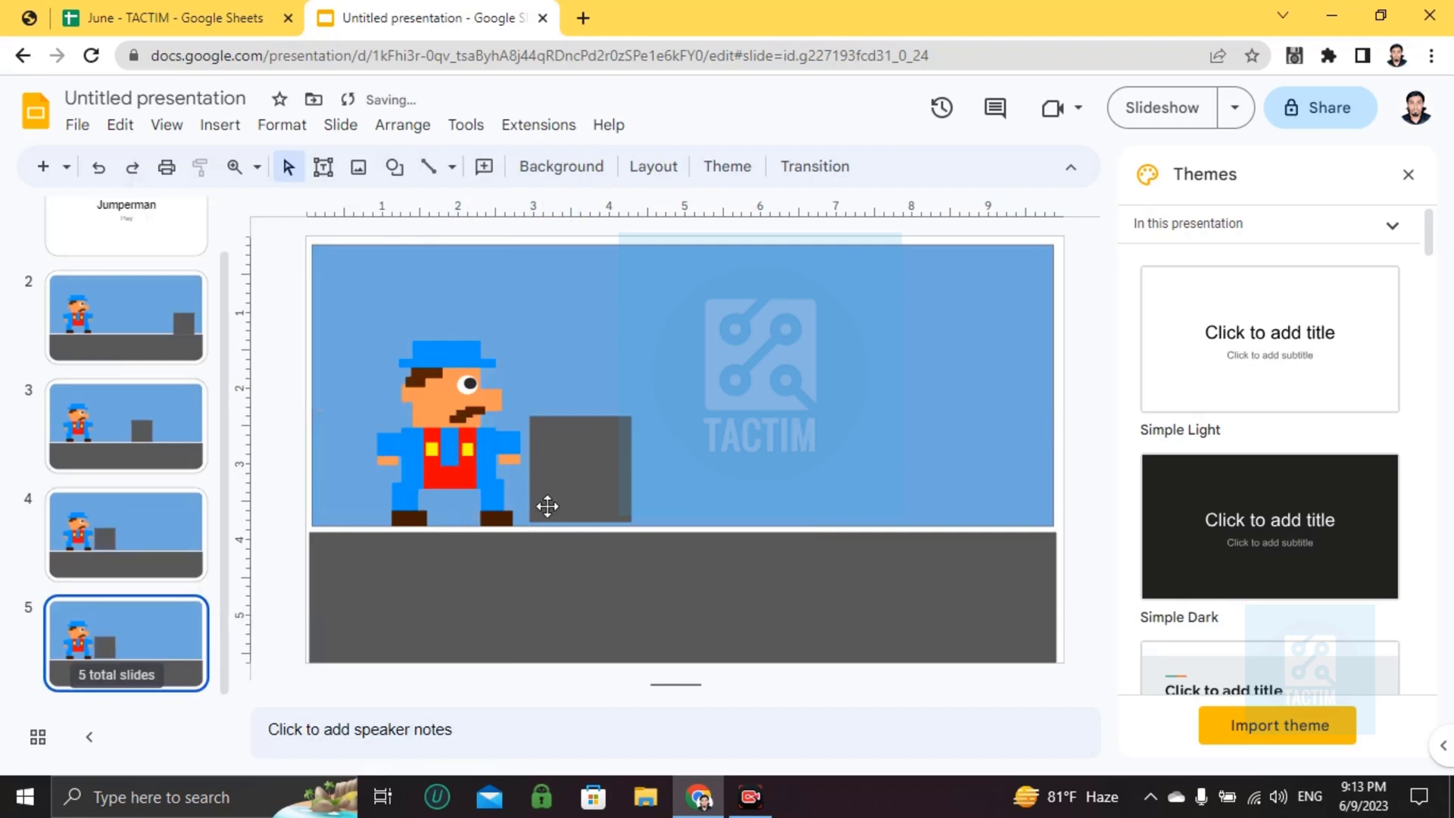
drag(586, 485, 324, 483)
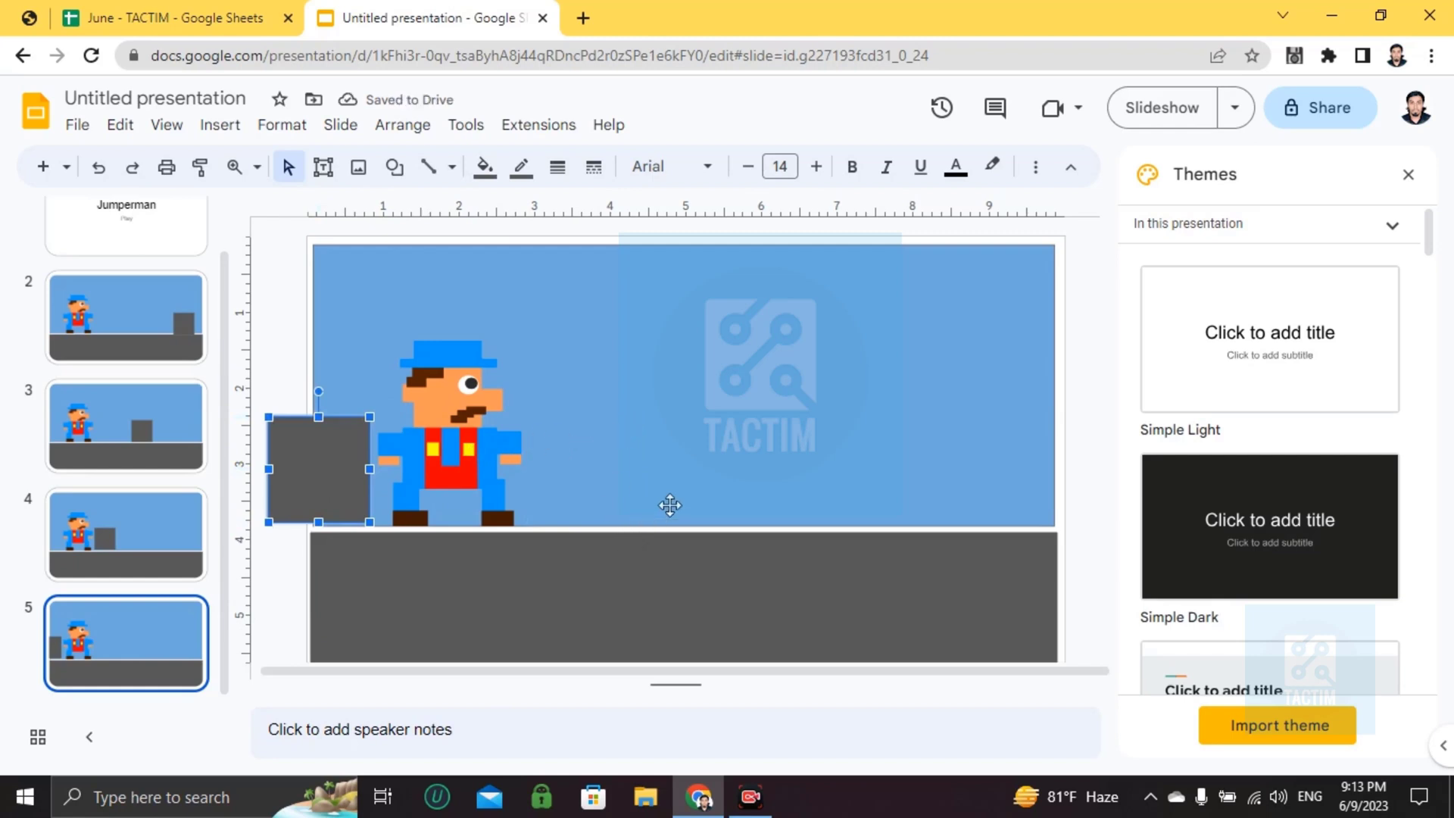
Page through all five slides to compare the block positions, ending on slide 2
key(Page_Up)
key(Page_Down)
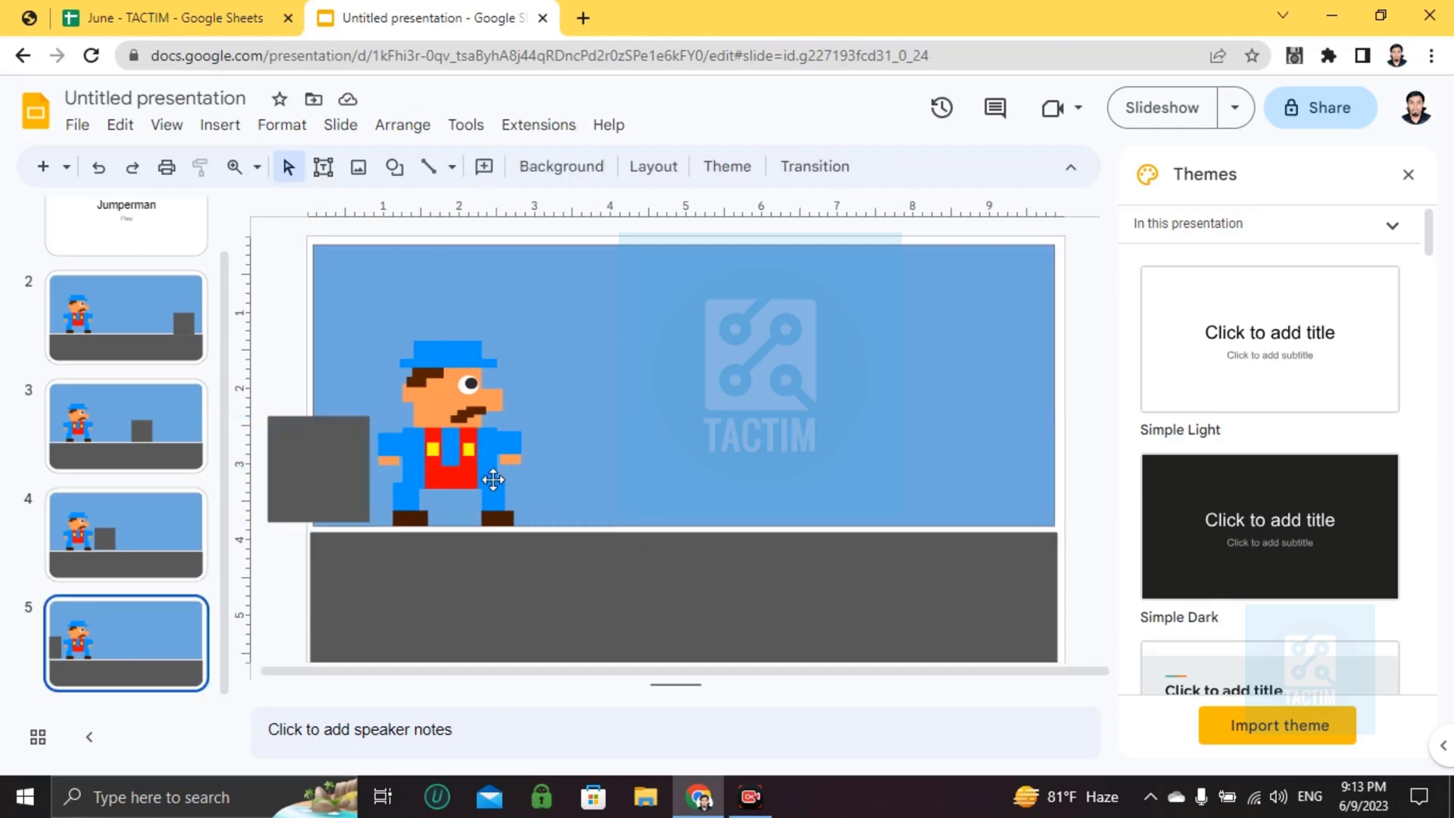
scroll(93, 320, up, 1)
click(121, 299)
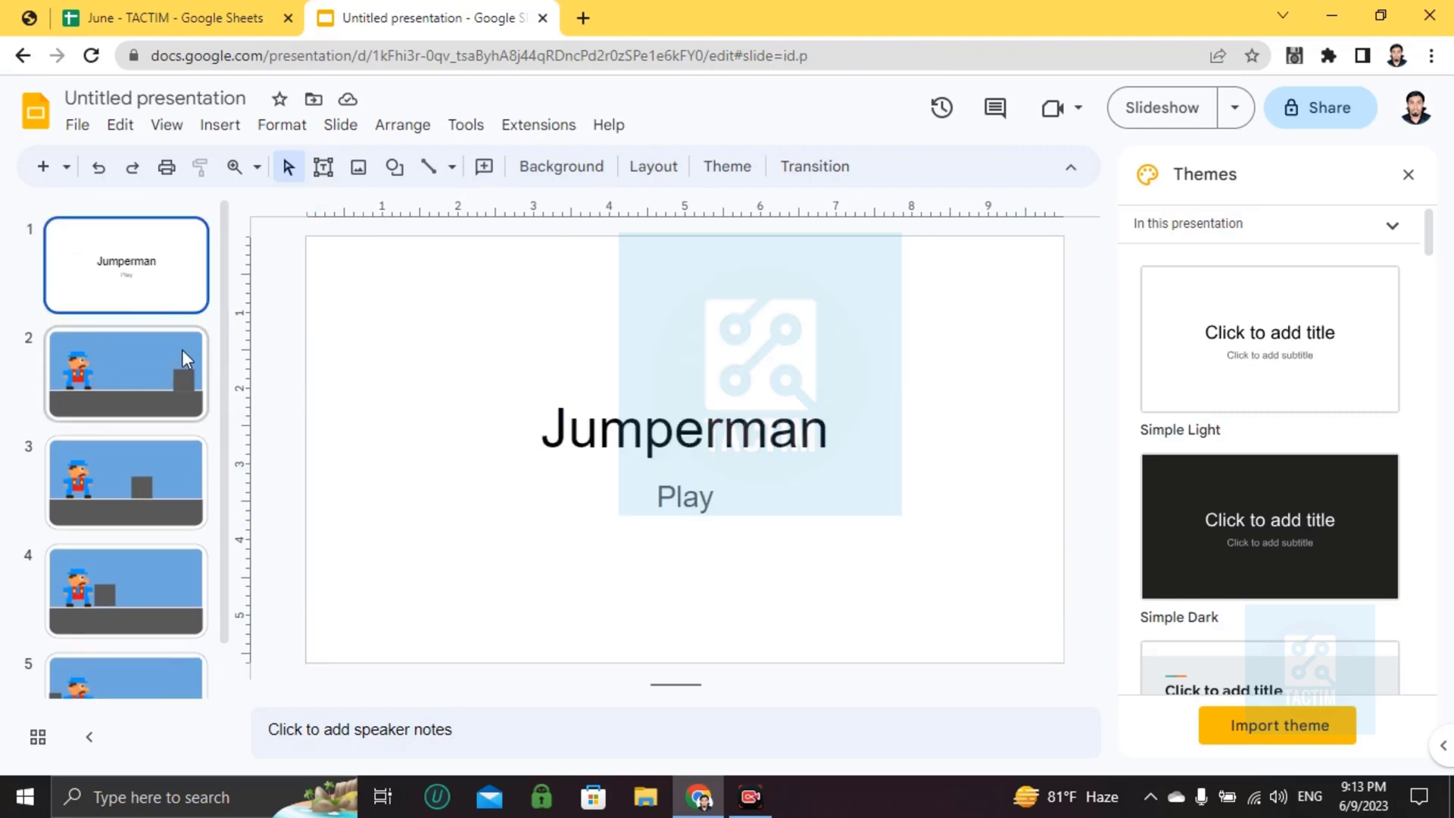
scroll(152, 341, down, 1)
click(122, 316)
click(133, 424)
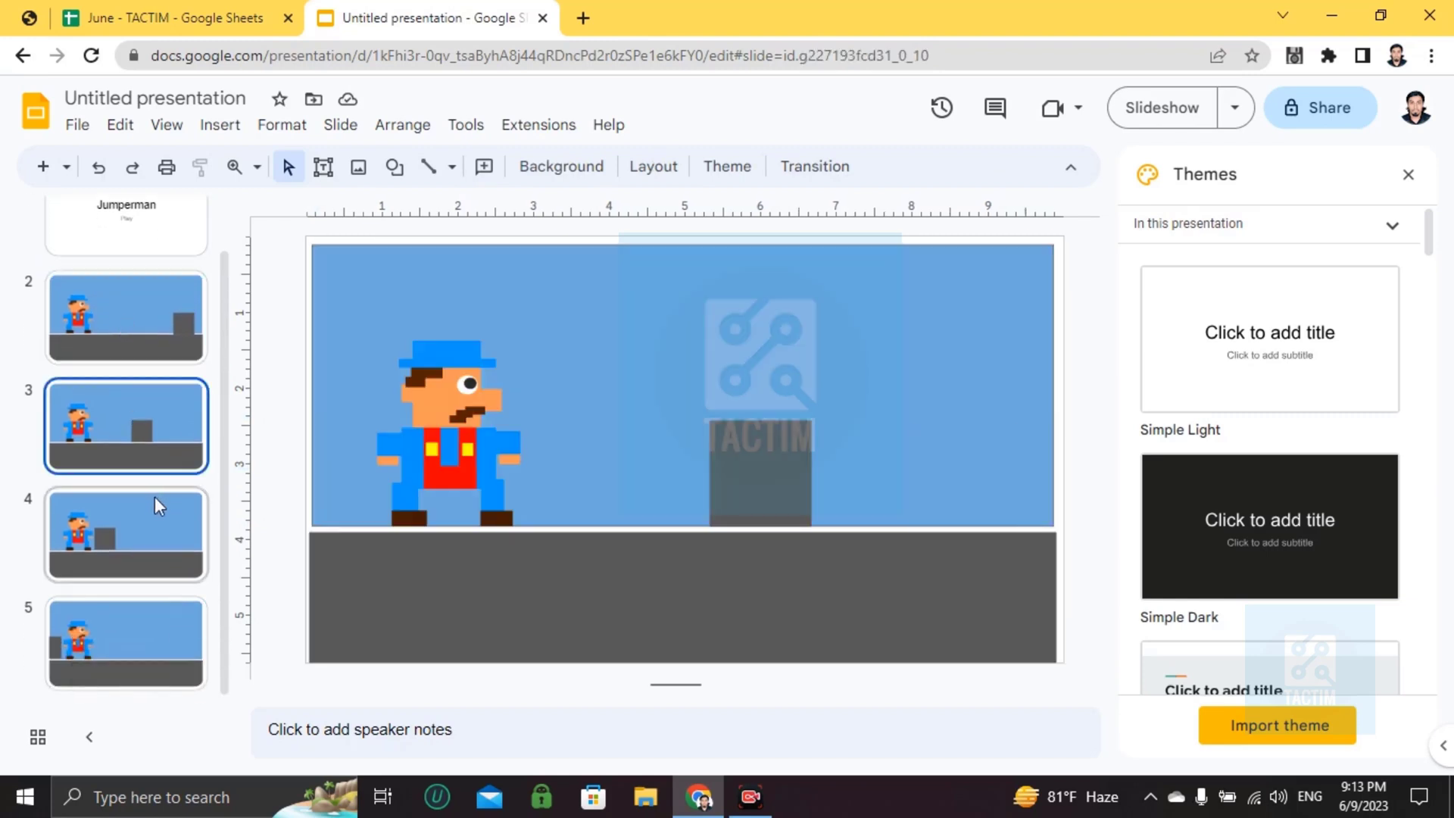
click(157, 530)
click(160, 639)
key(Page_Up)
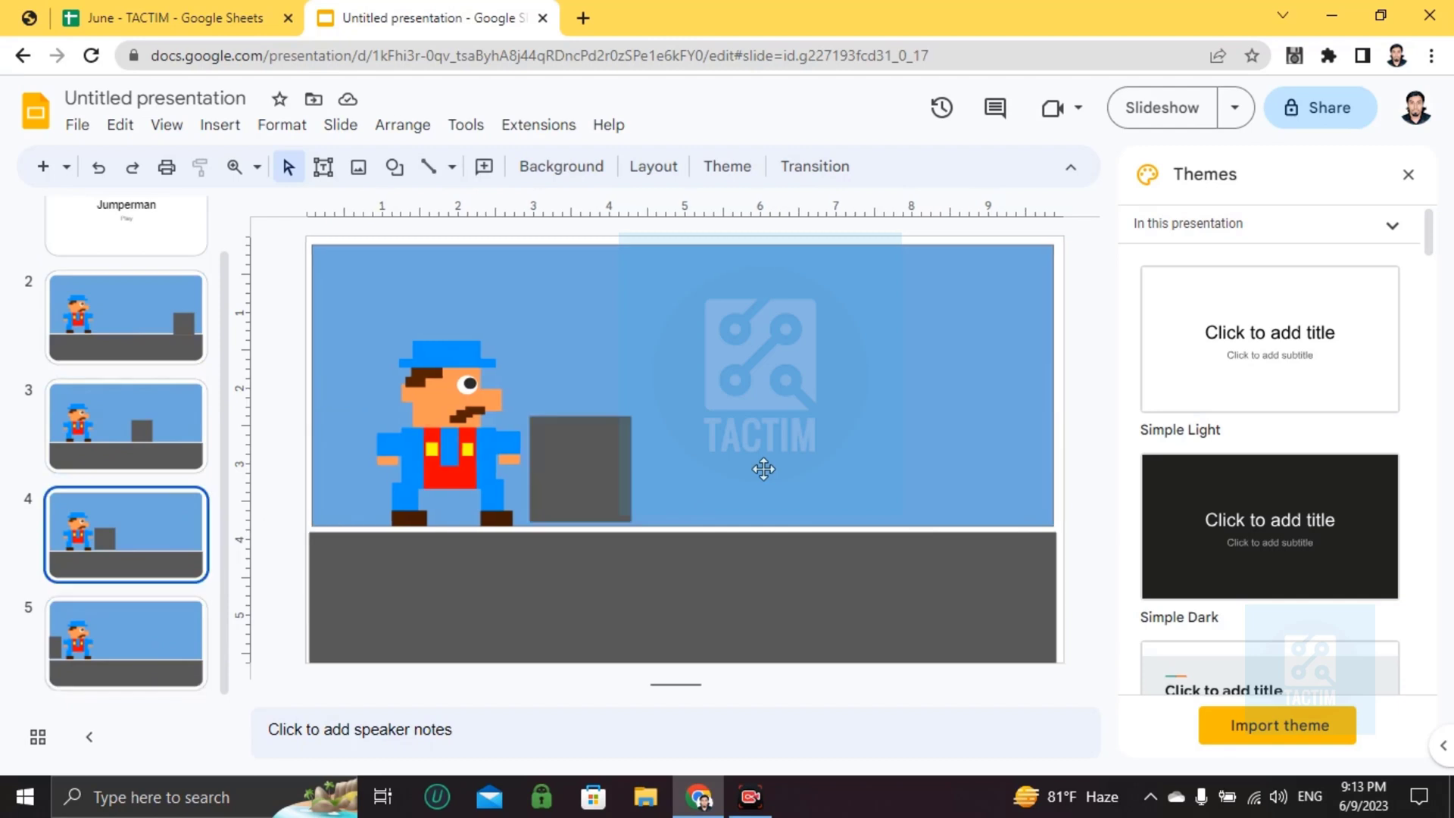
click(123, 304)
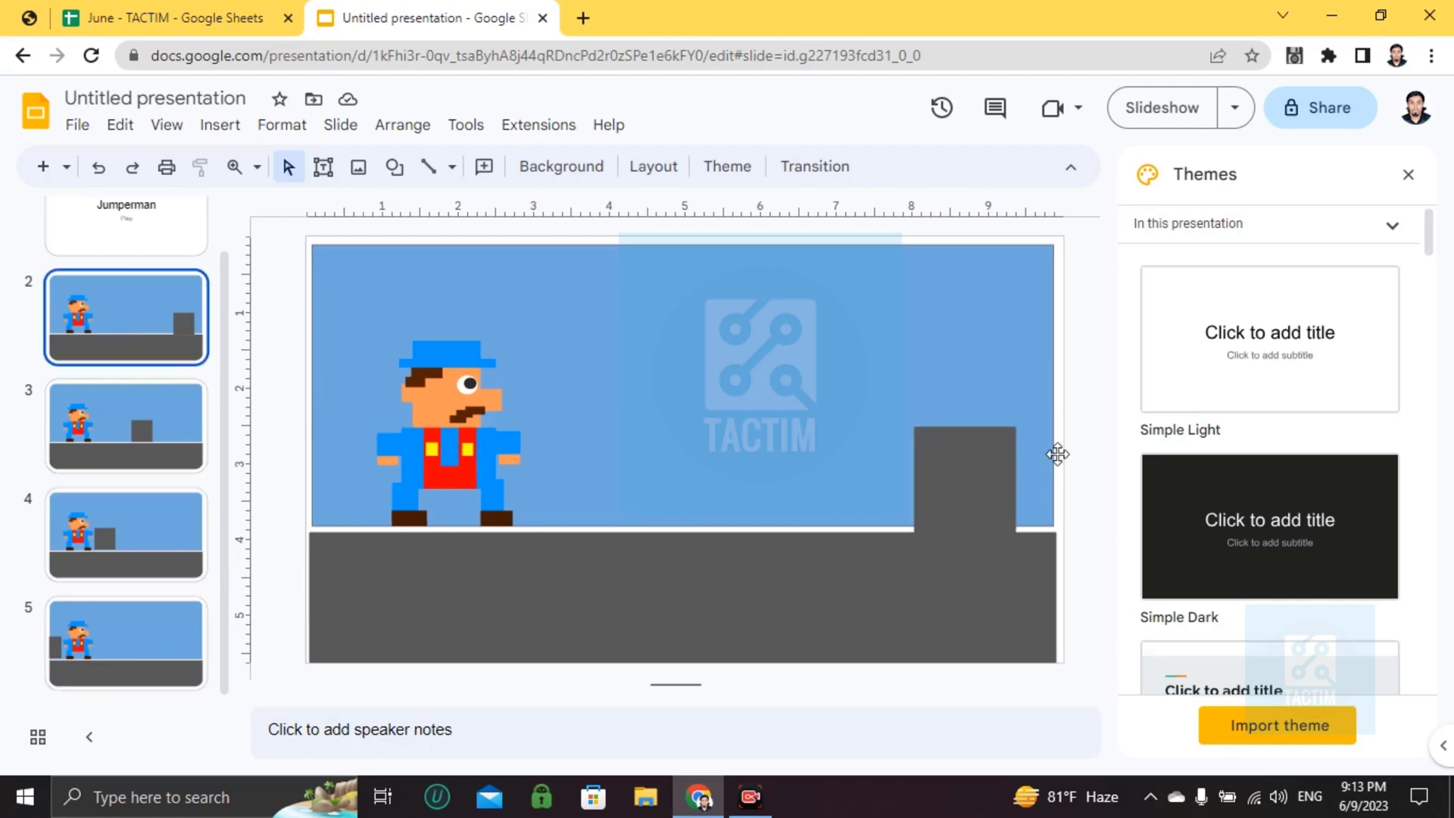
Animate the pixel character on slide 2 with Fly in from top, starting With previous
click(1408, 174)
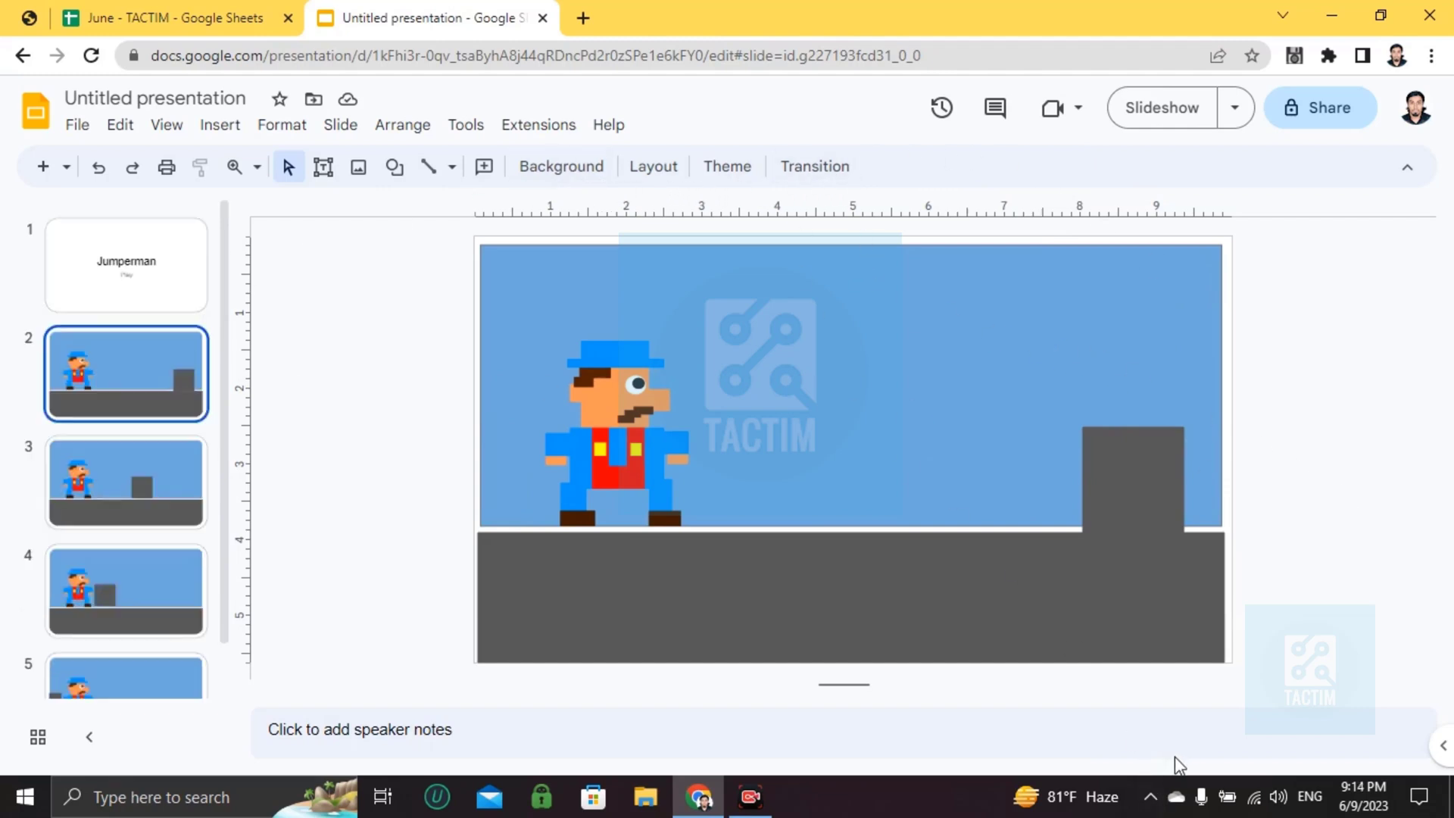
click(816, 168)
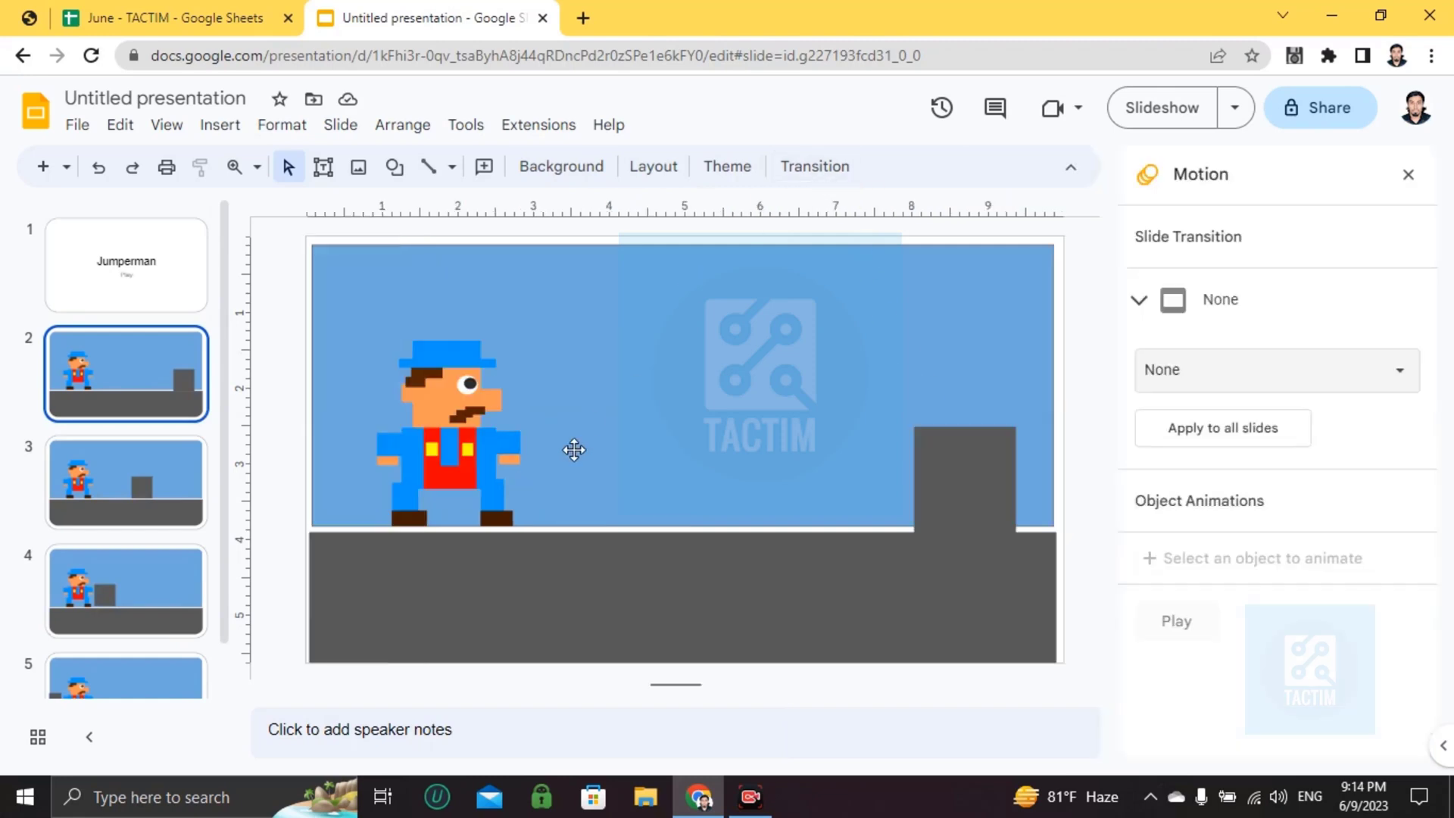
click(445, 426)
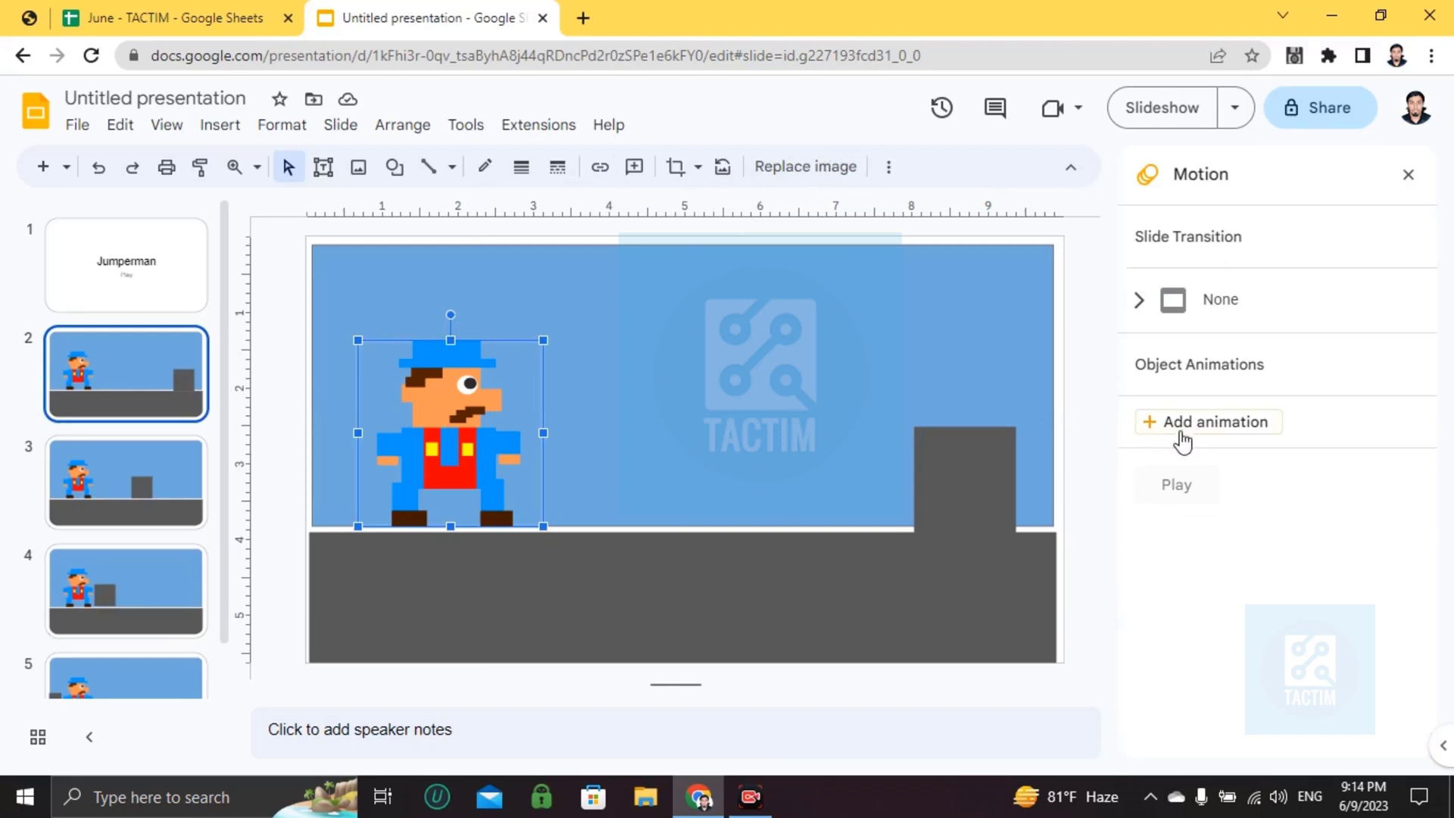
click(1214, 422)
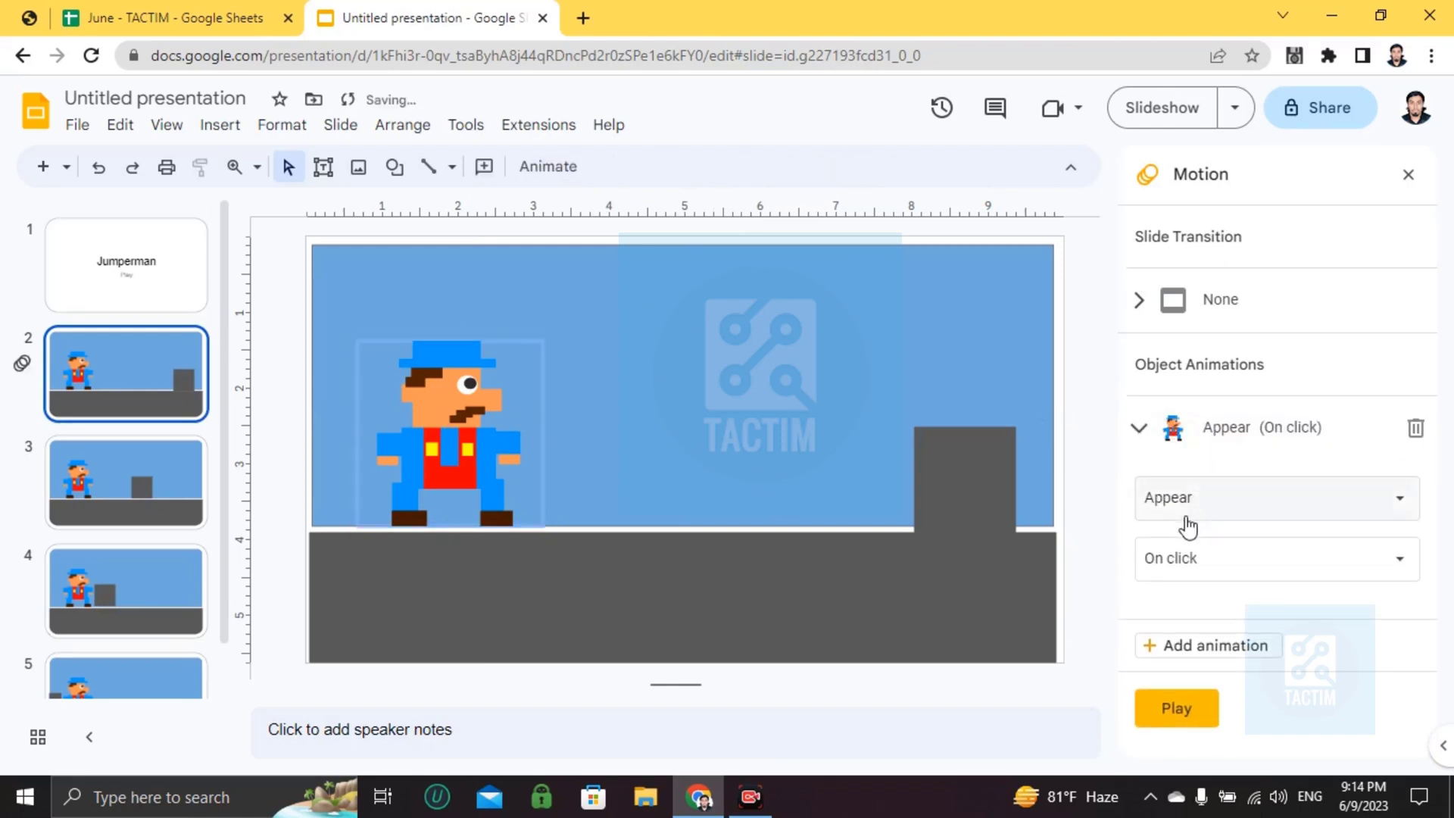
click(1193, 507)
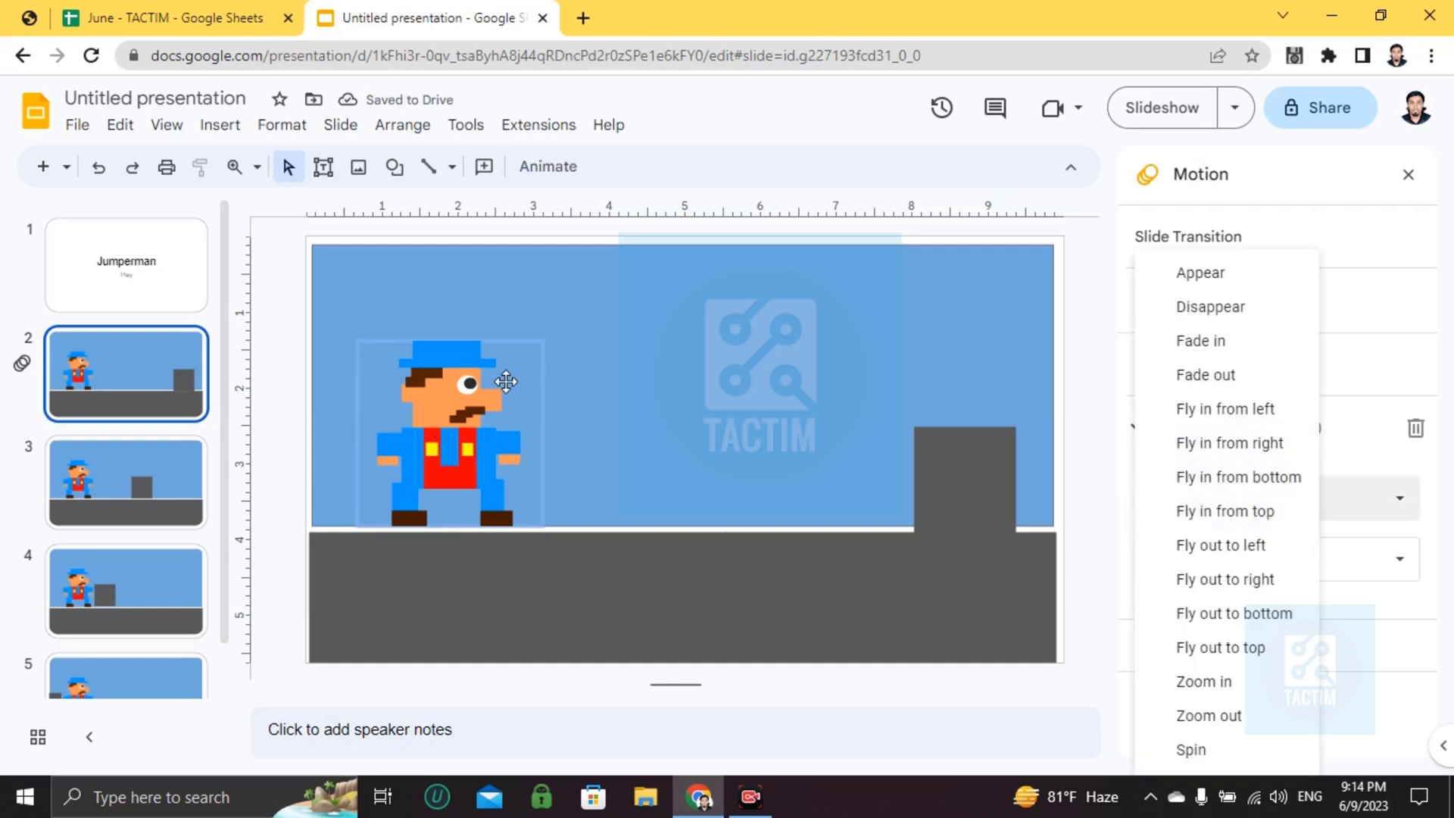
click(1215, 521)
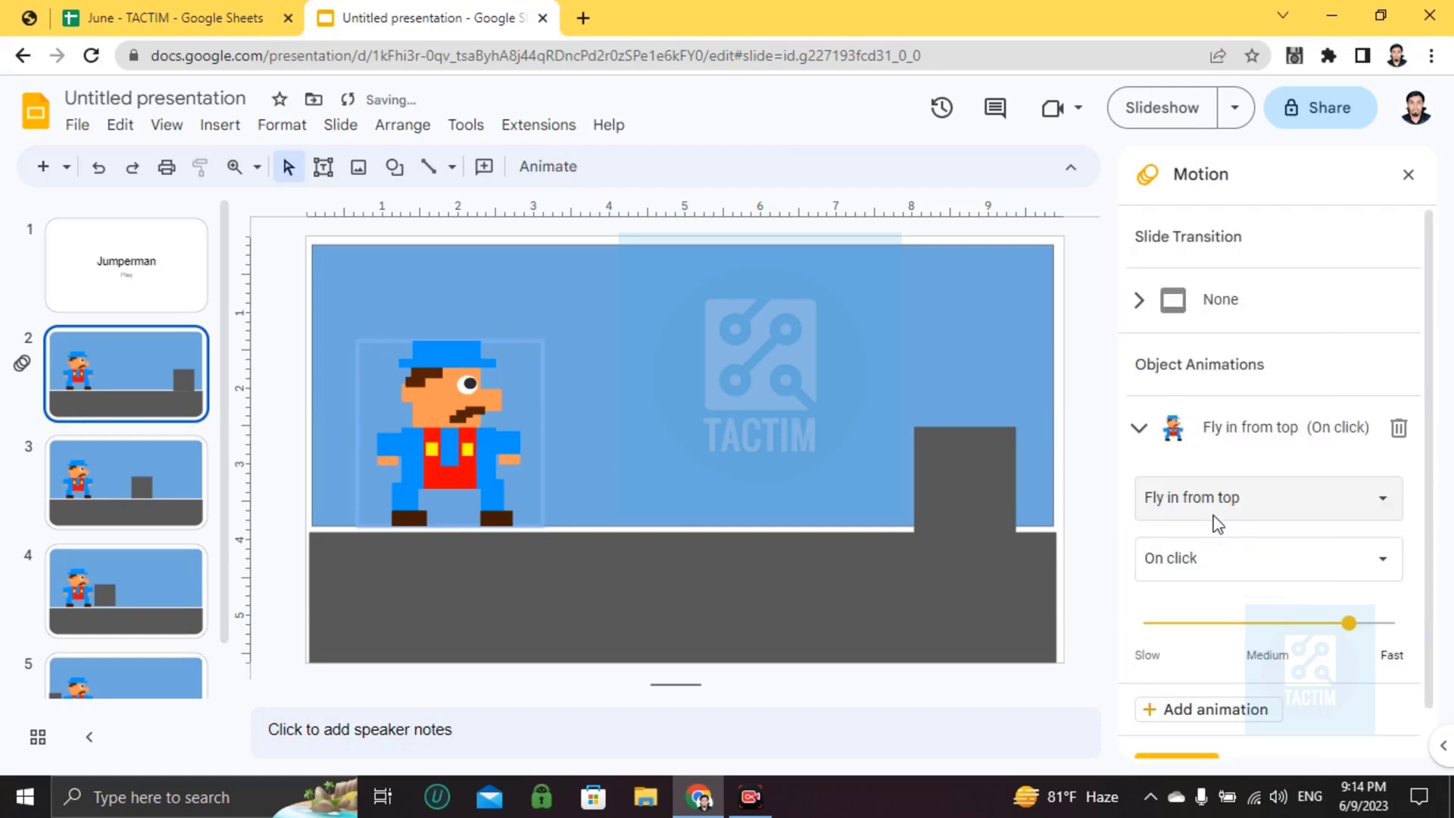
click(1191, 566)
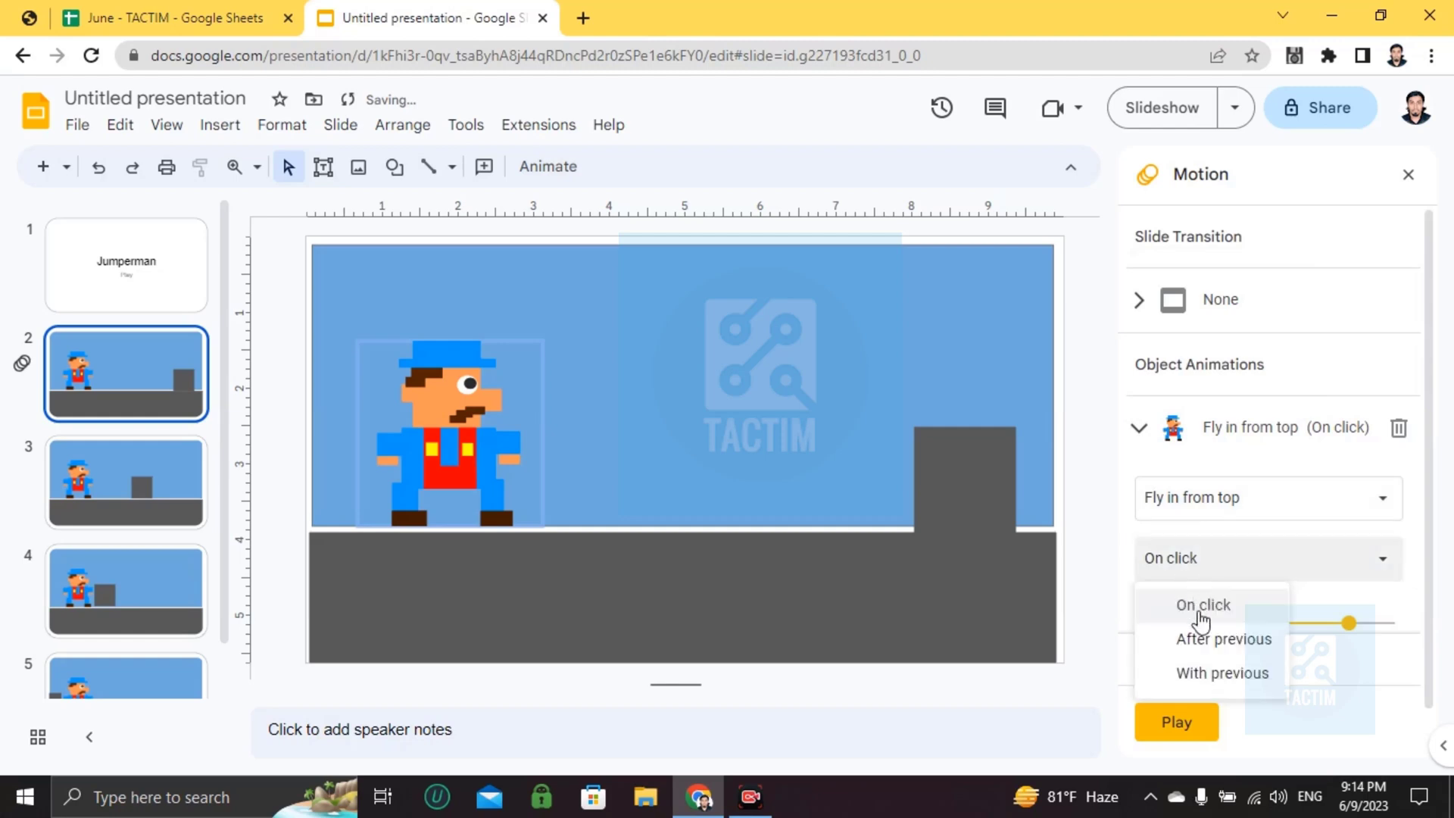
click(1213, 670)
scroll(1214, 585, down, 1)
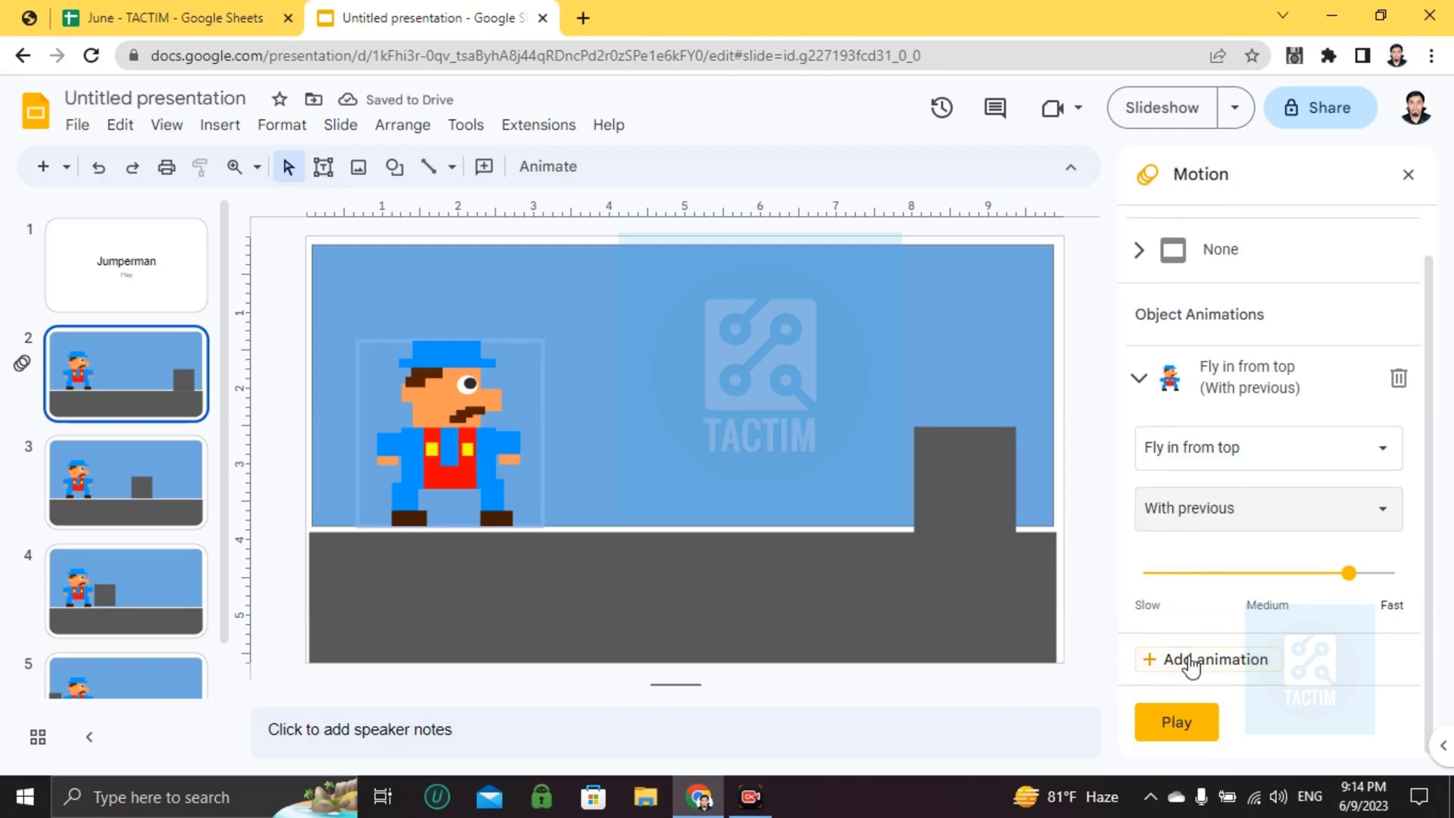
Give the character on slide 3 a Fly in from top animation starting With previous
click(133, 501)
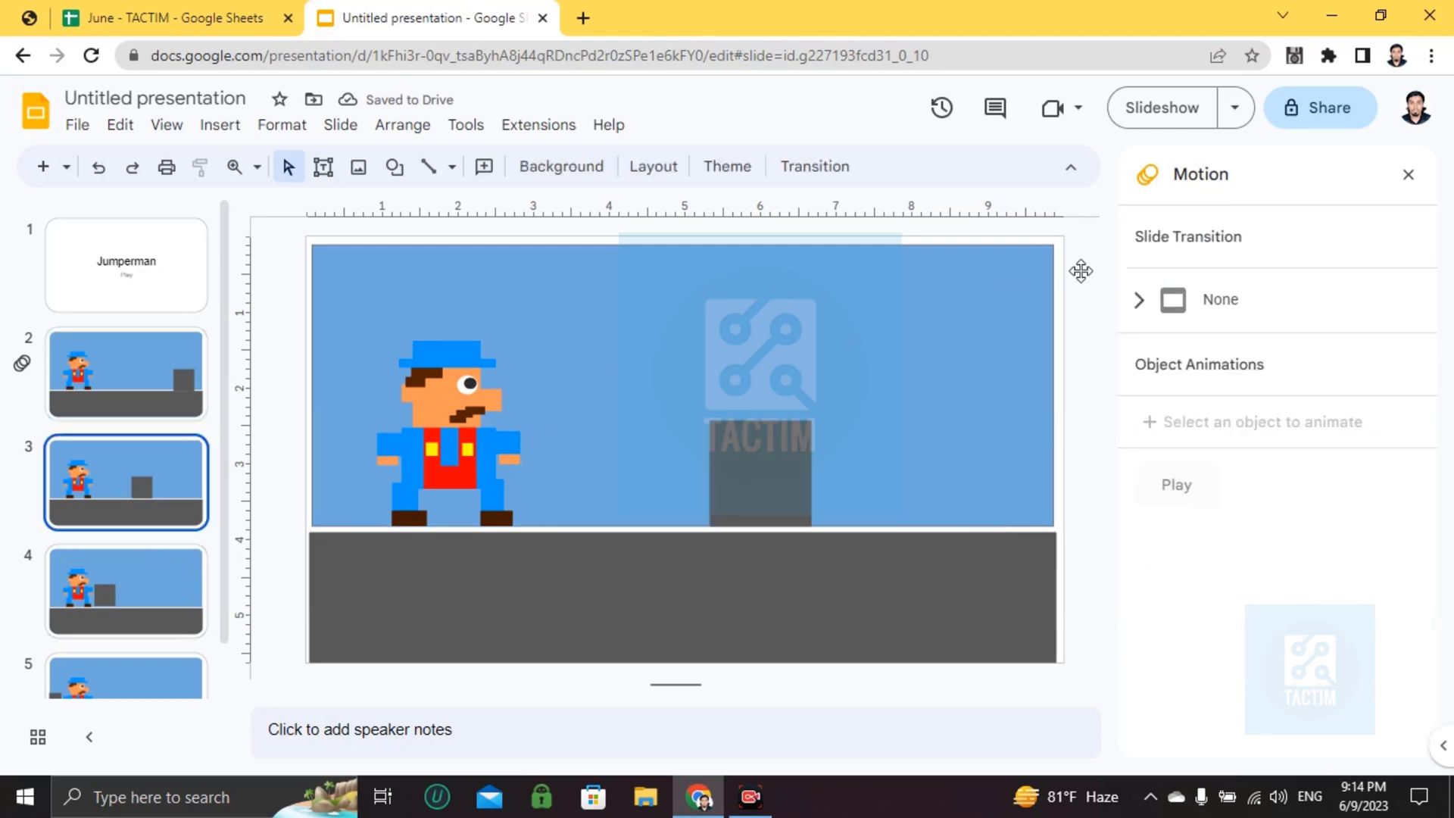
click(487, 450)
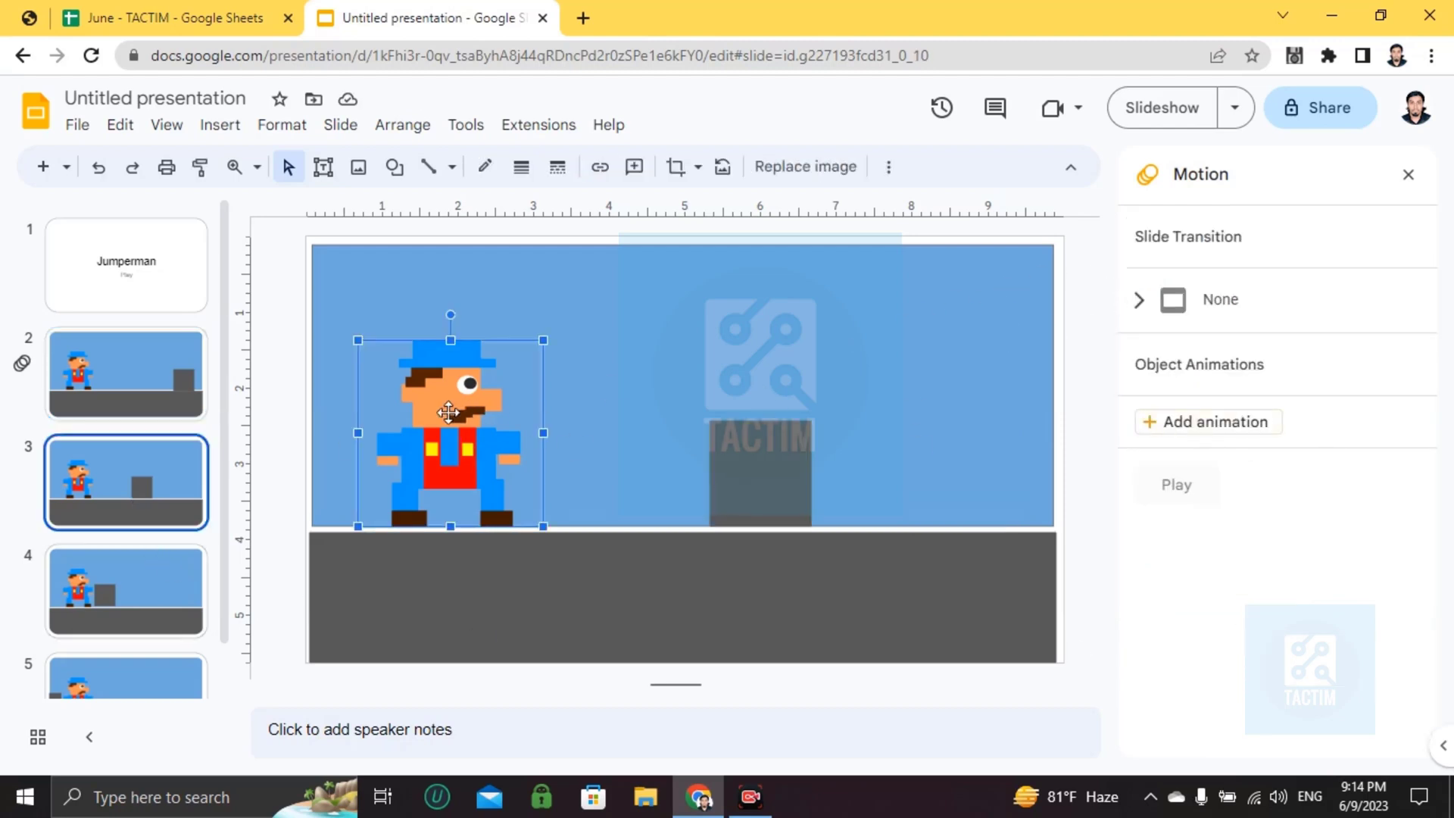
click(1207, 424)
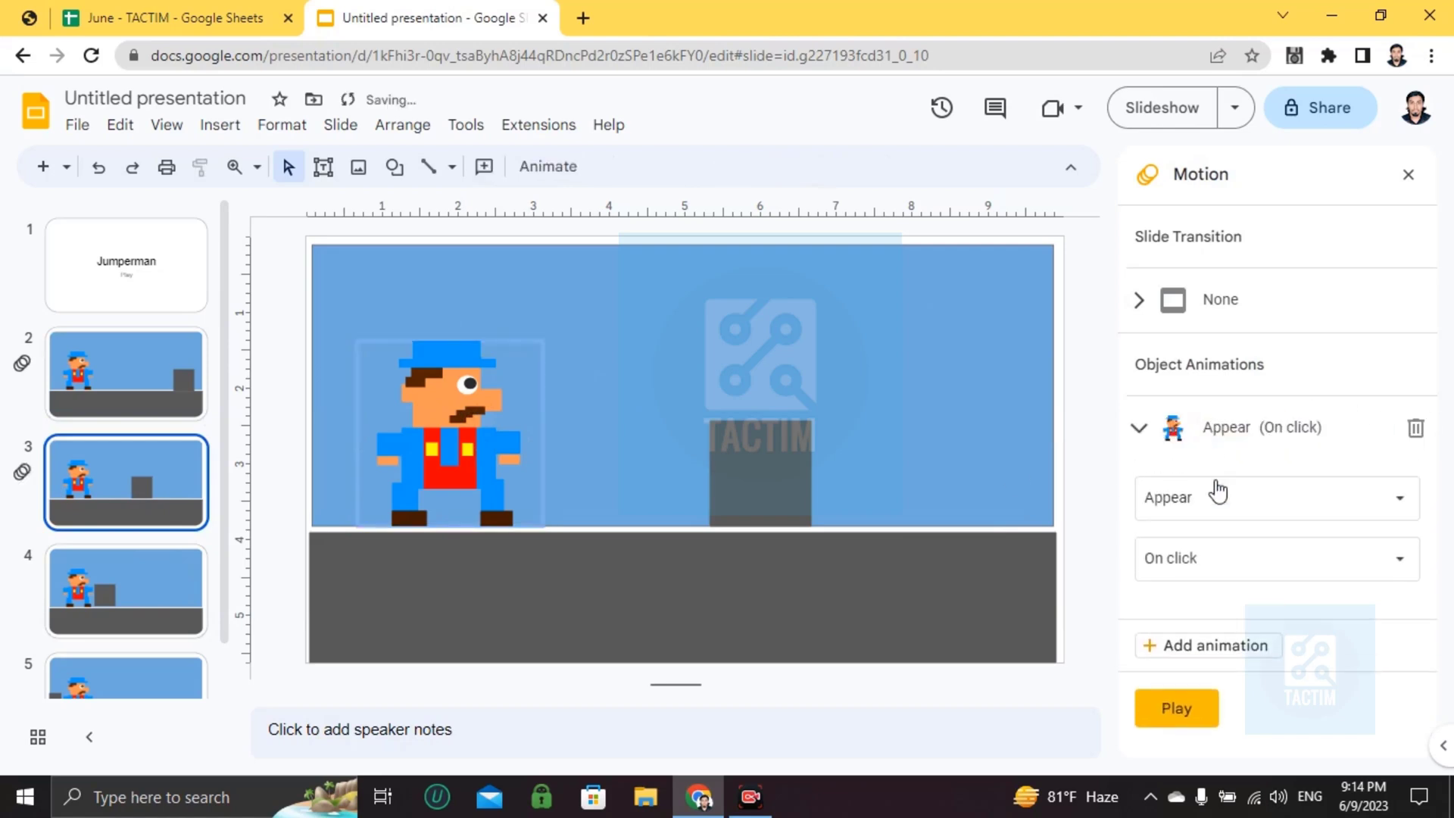
click(1204, 499)
click(1211, 512)
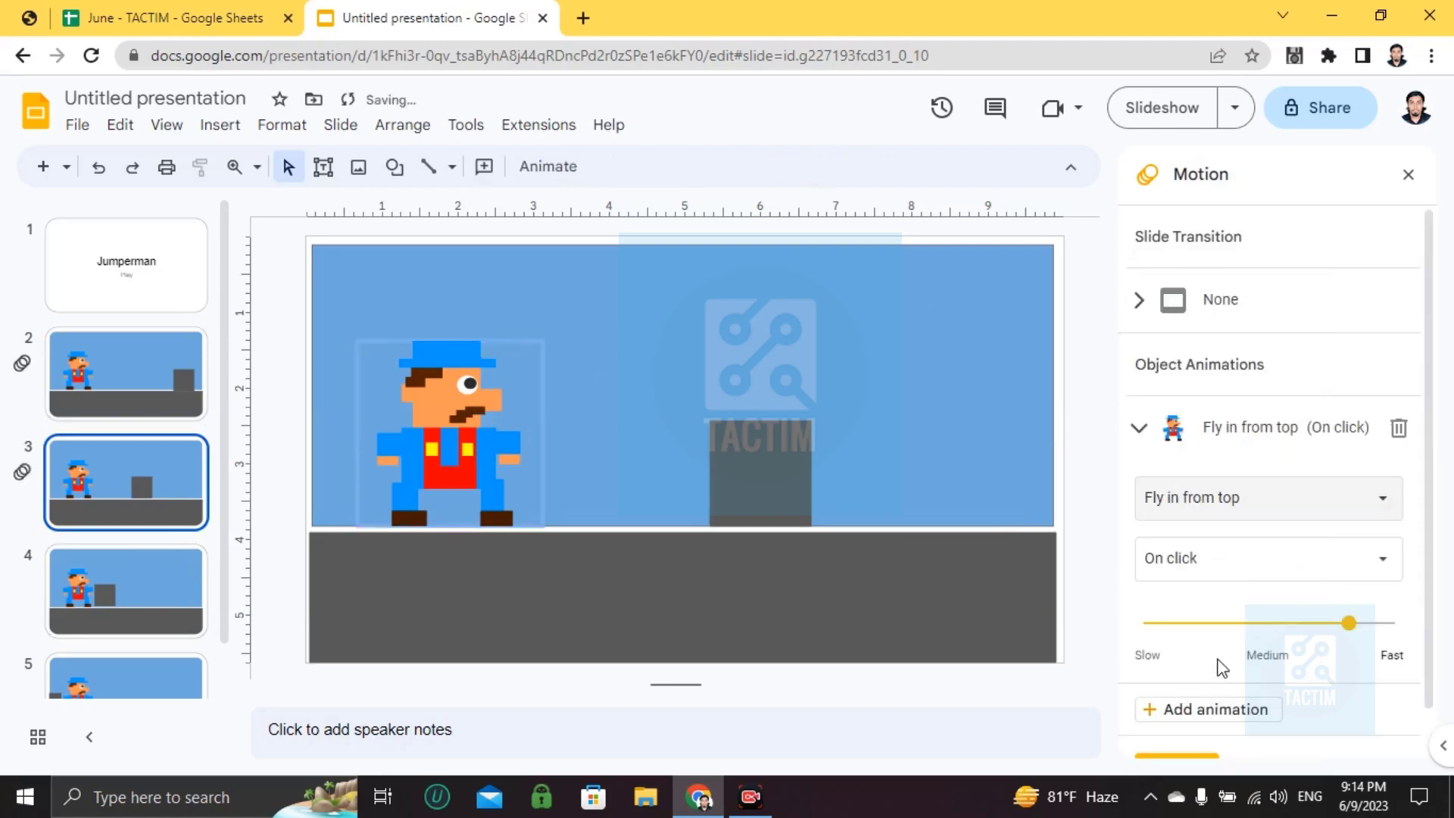
click(1191, 558)
click(1206, 674)
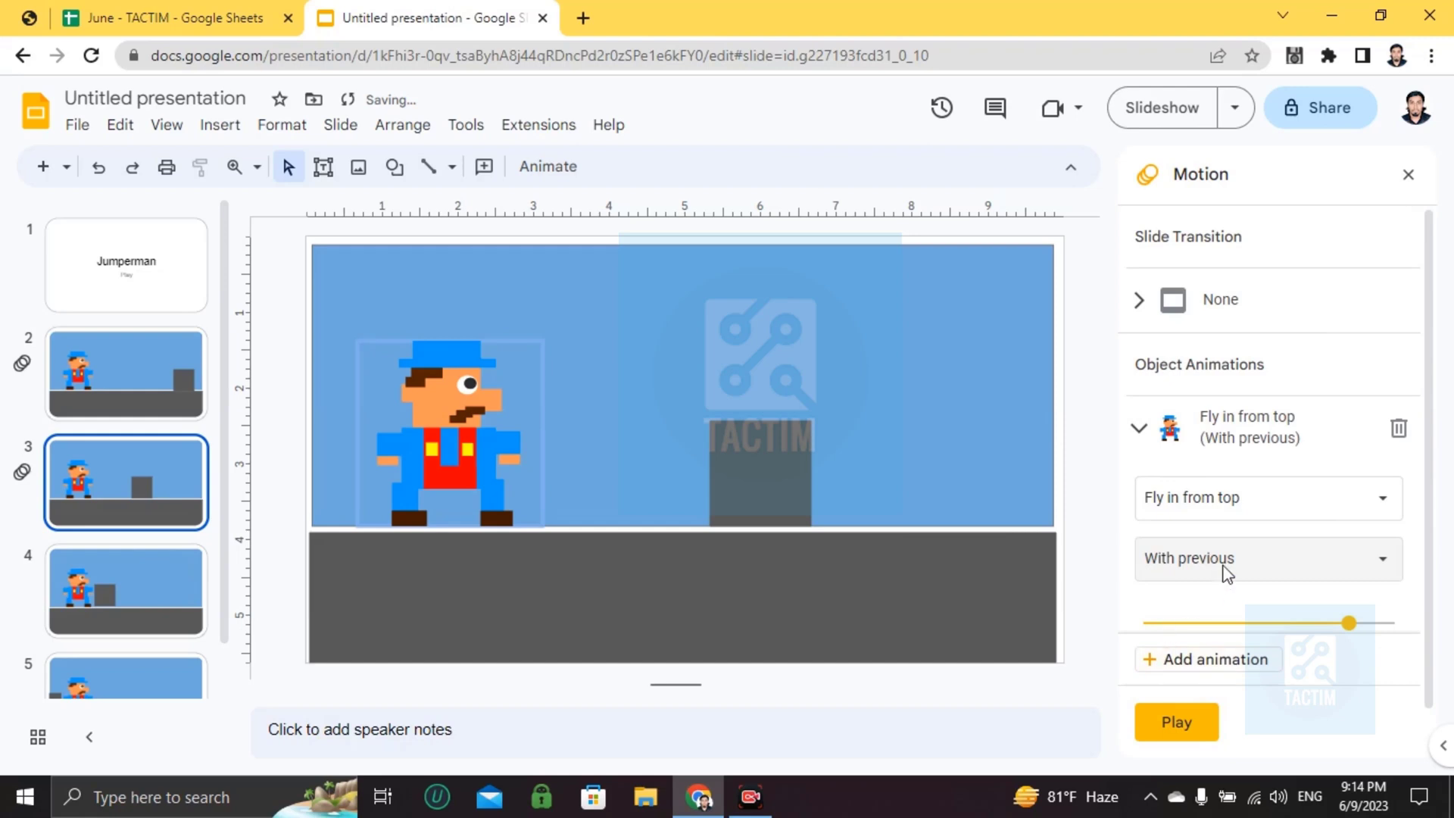
mouse_move(1352, 628)
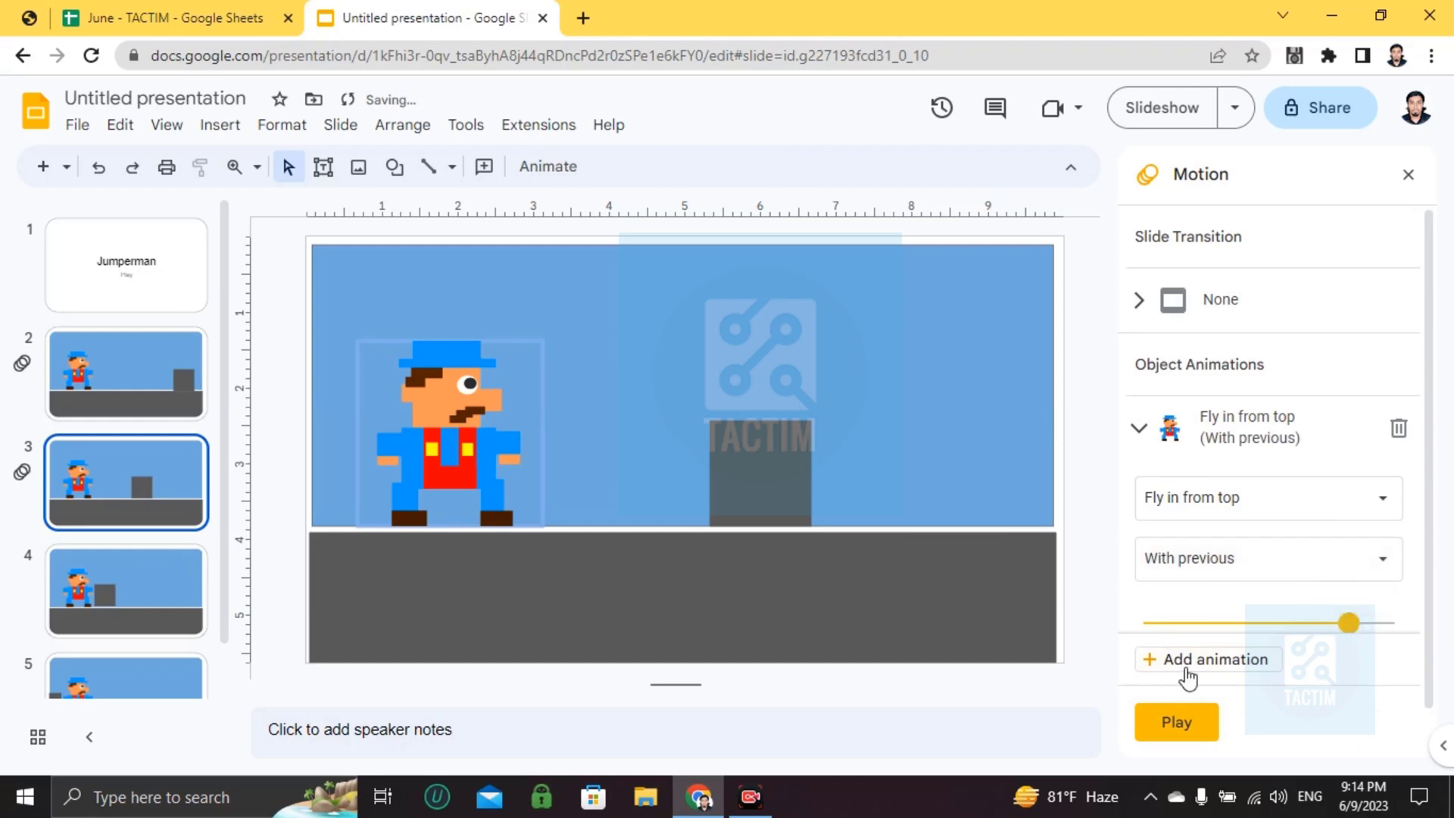
Apply the same Fly in from top, With previous animation to the character on slide 4
click(123, 564)
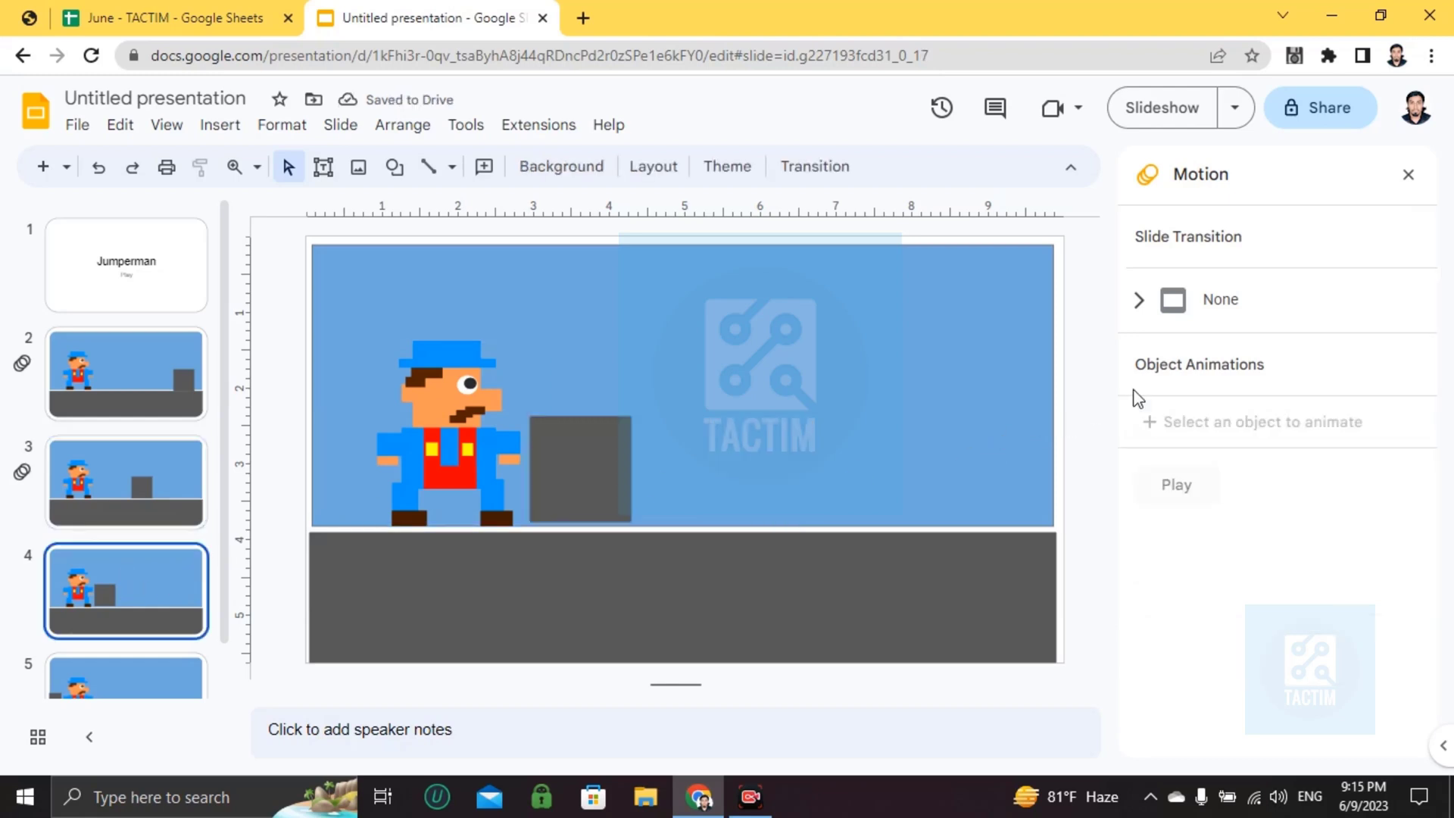
click(426, 452)
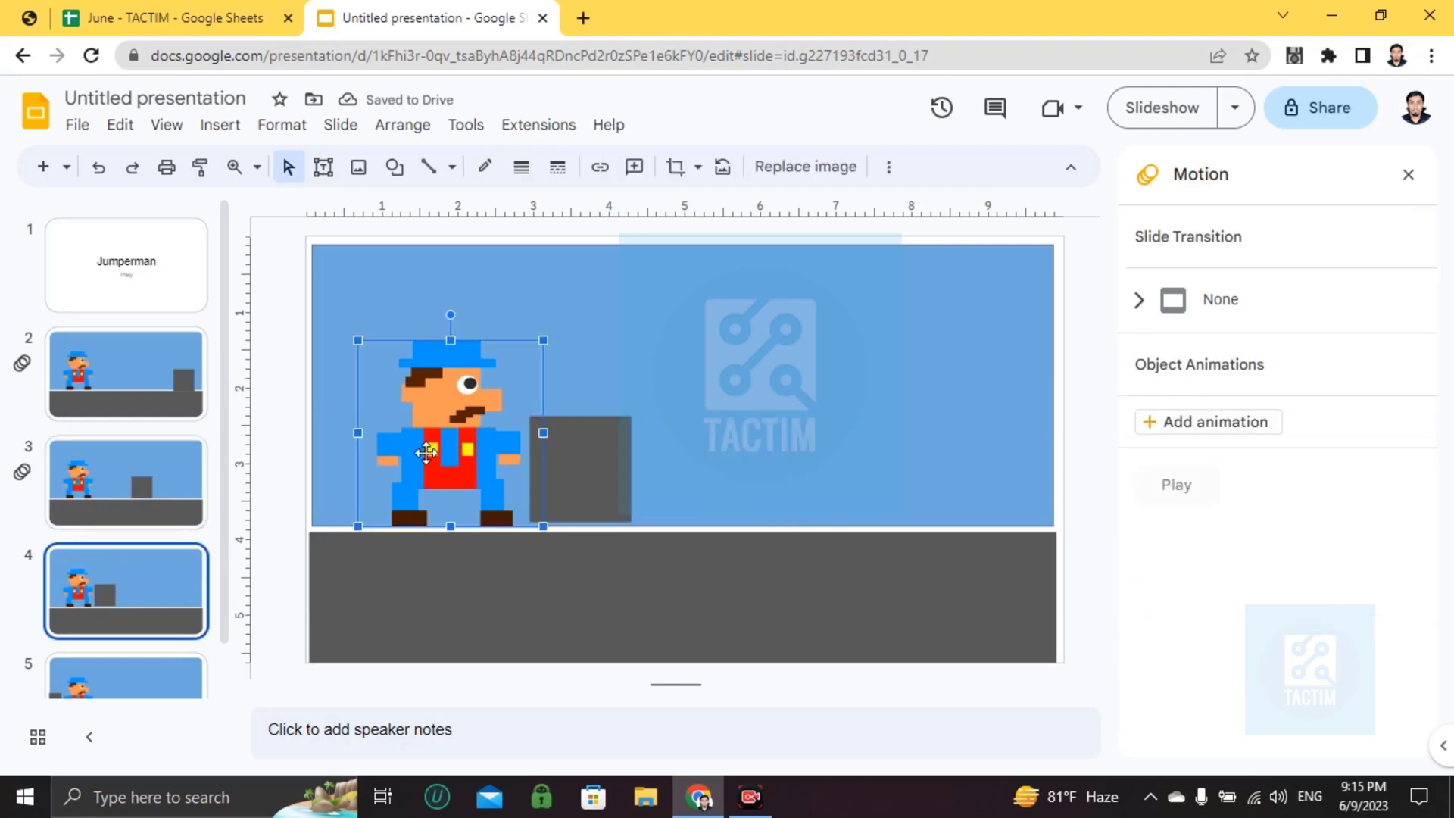
click(1188, 437)
click(1194, 505)
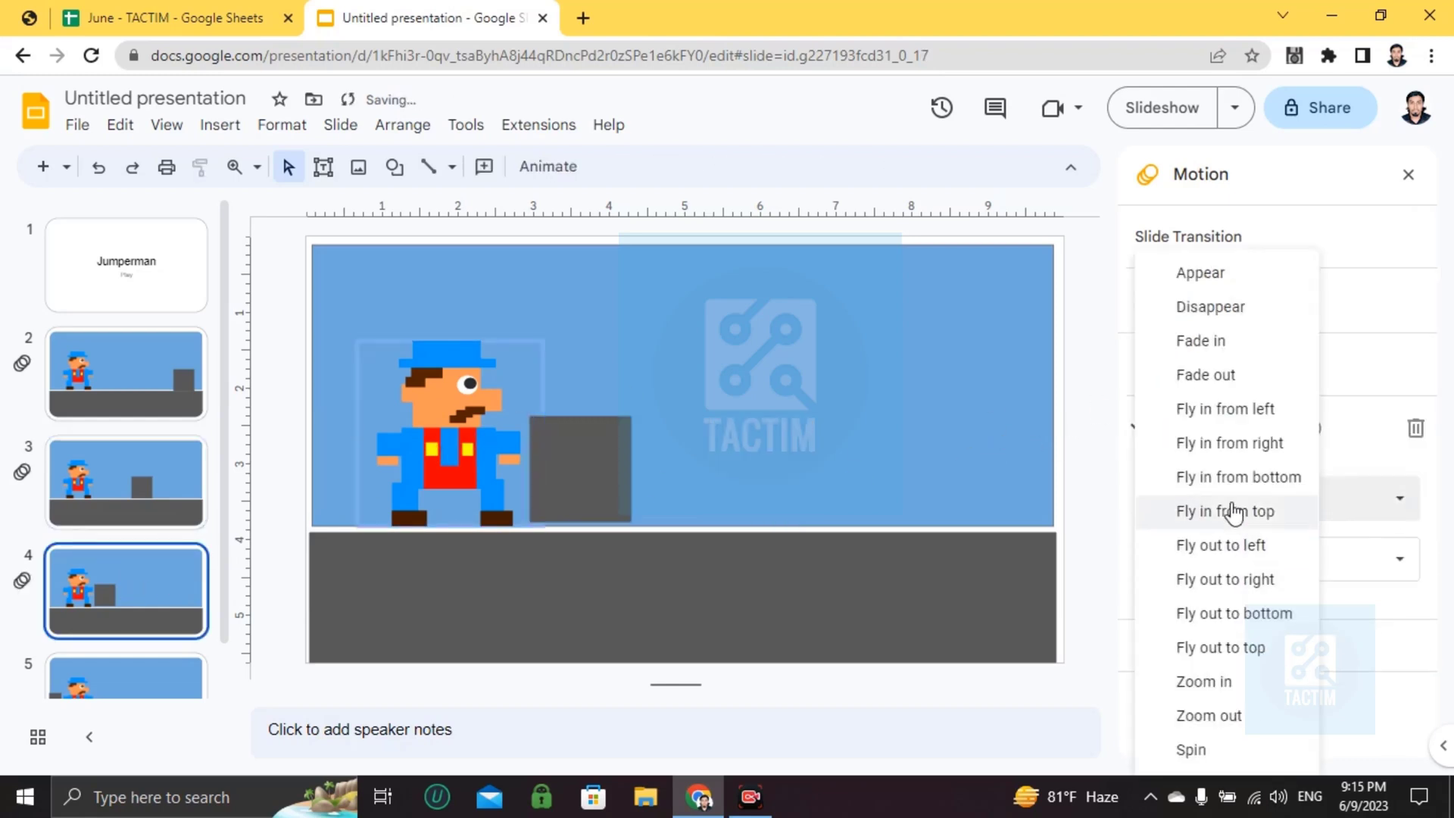
click(1232, 513)
click(1188, 561)
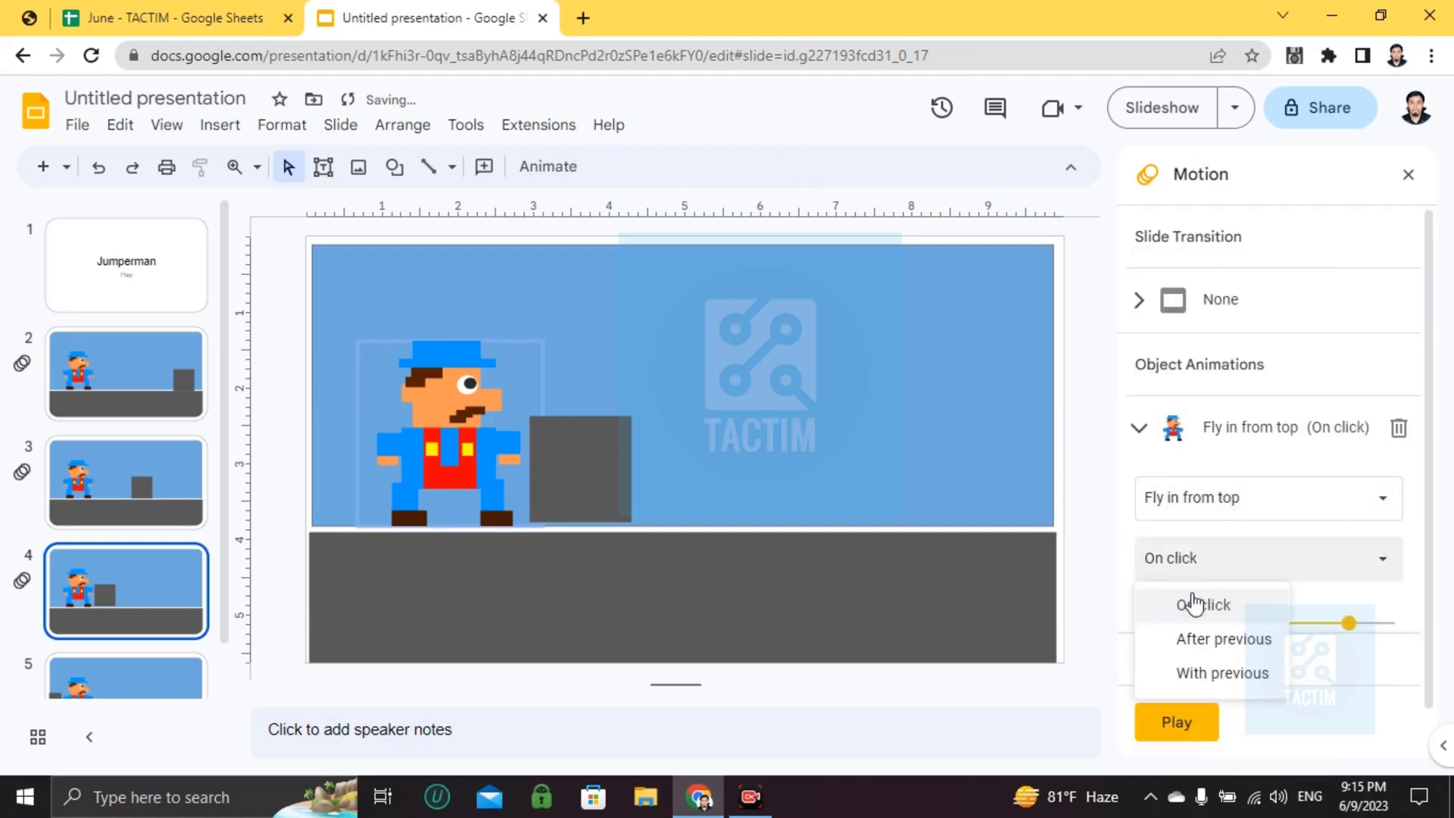
click(1219, 672)
scroll(1219, 605, down, 1)
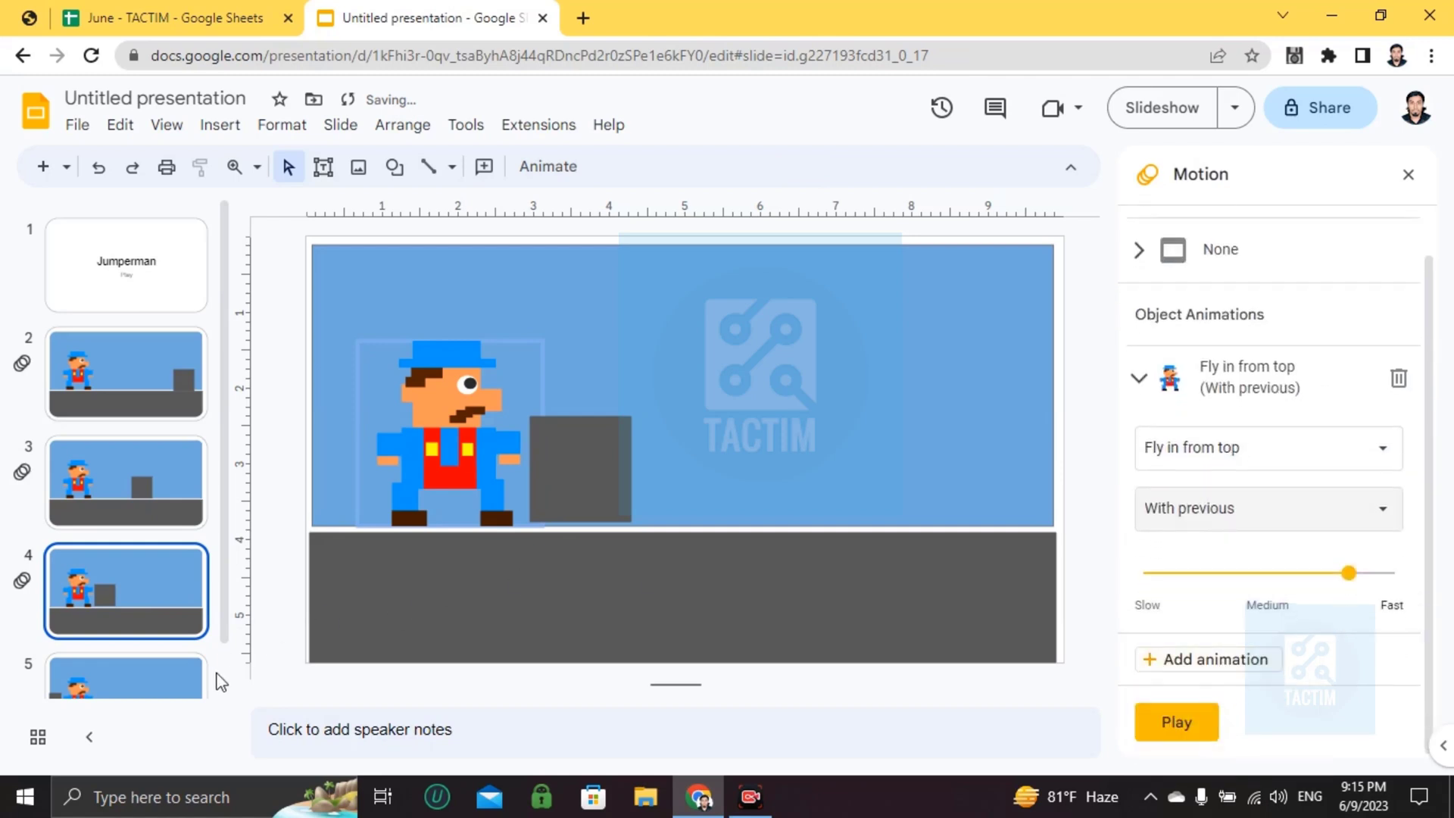
Animate the slide 5 character with Fly in from top, With previous, then return to slide 2
click(138, 670)
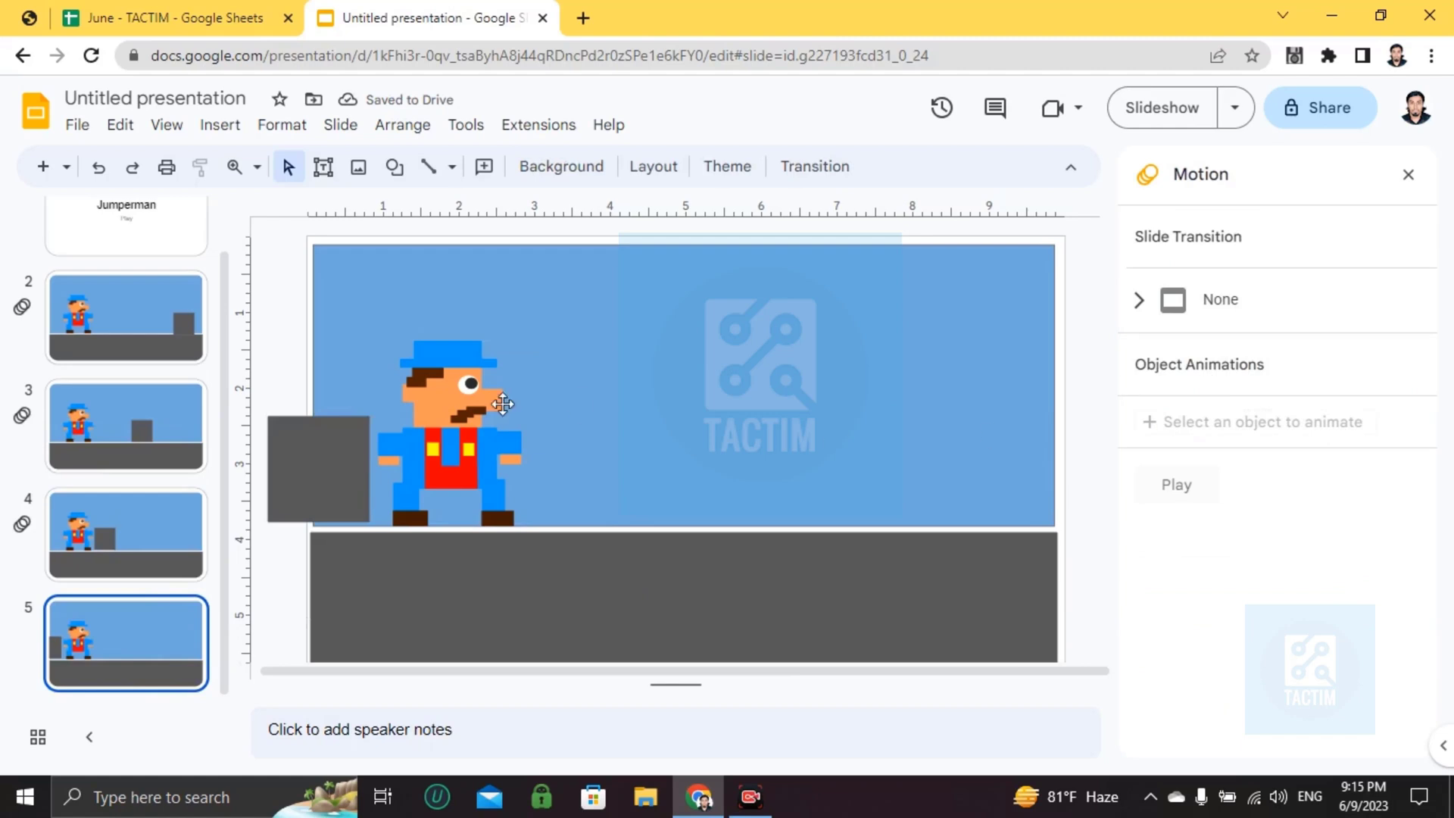
click(441, 425)
click(1223, 439)
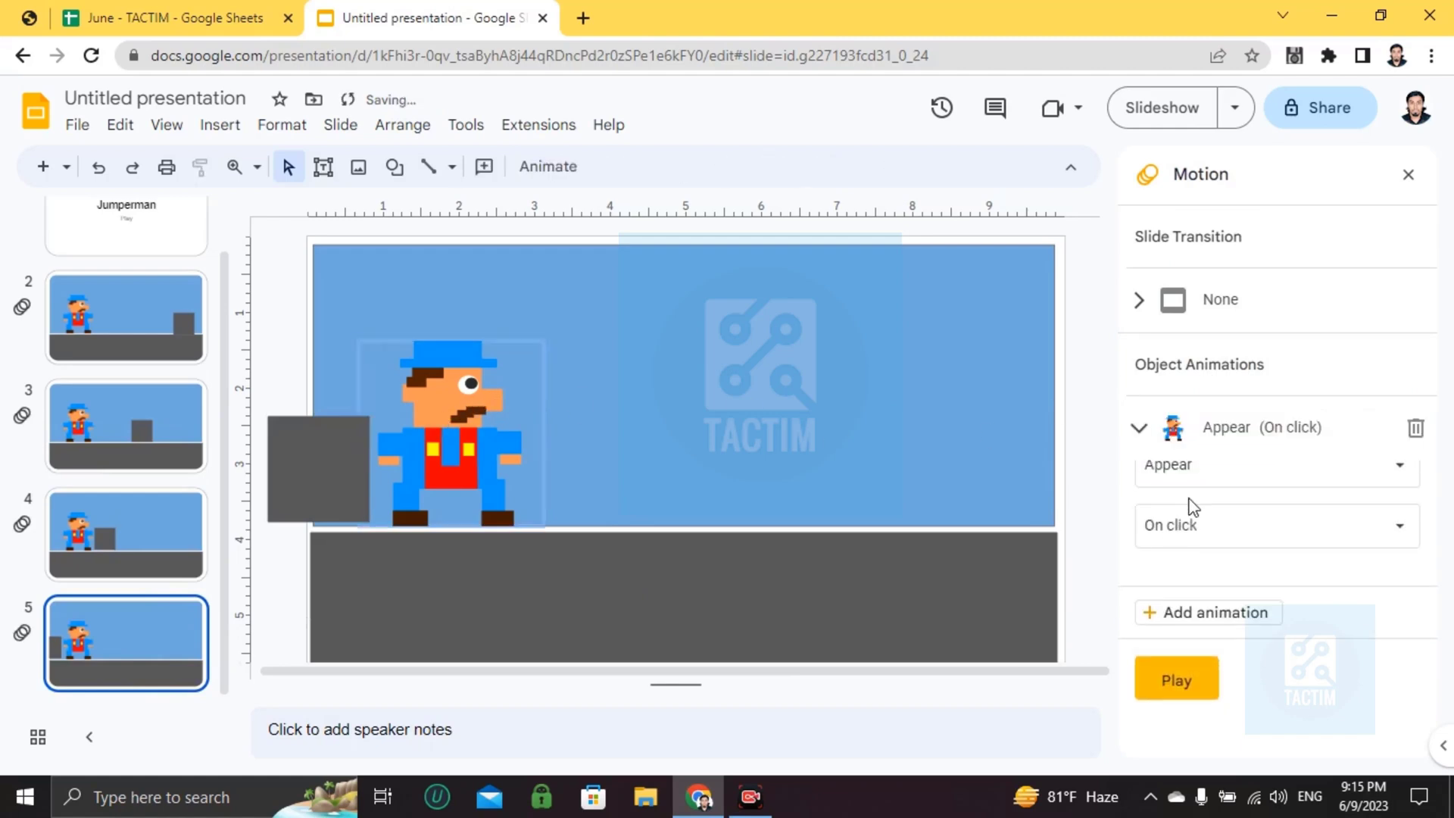
click(1209, 509)
click(1211, 521)
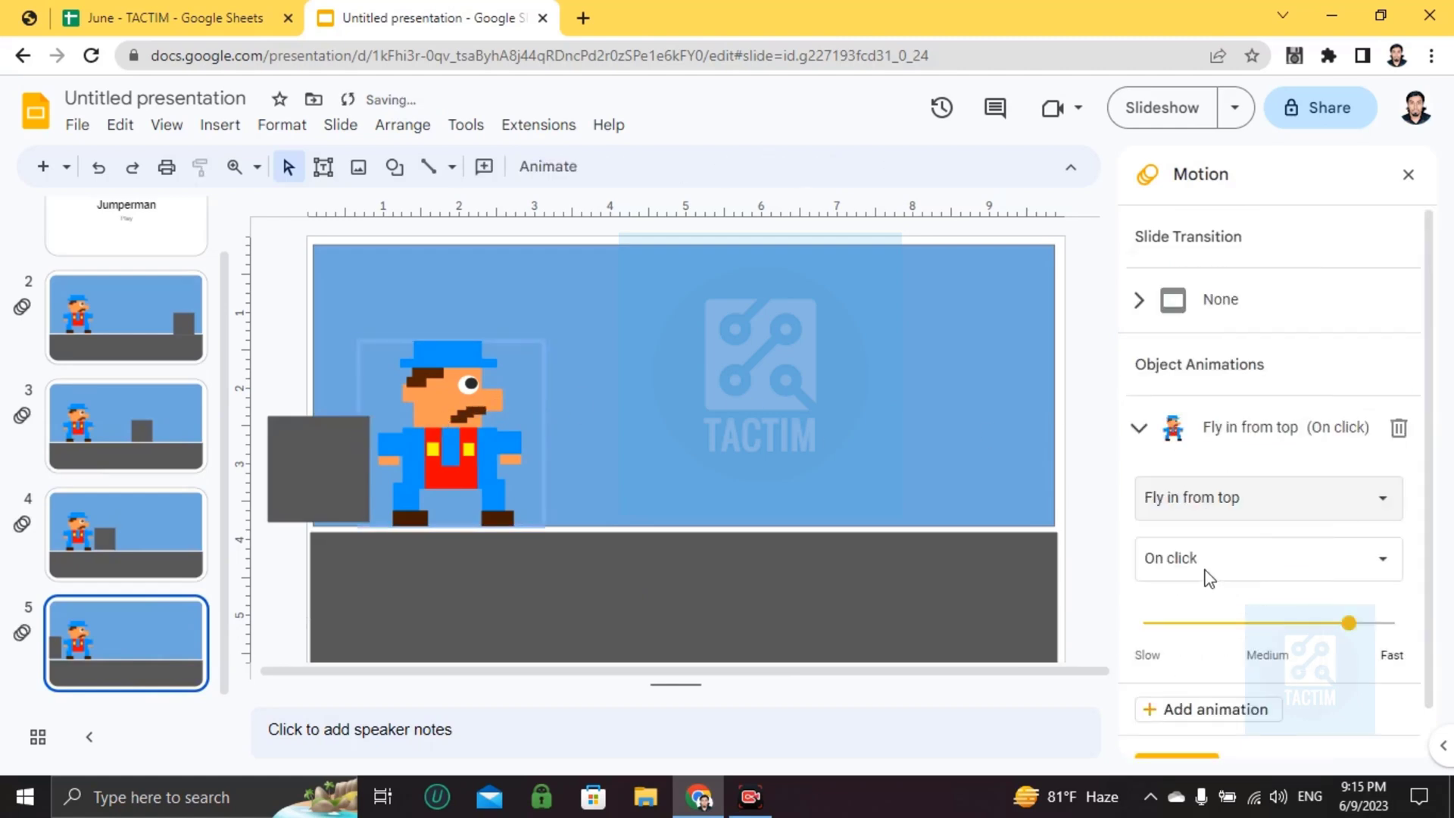
click(1219, 558)
click(1227, 674)
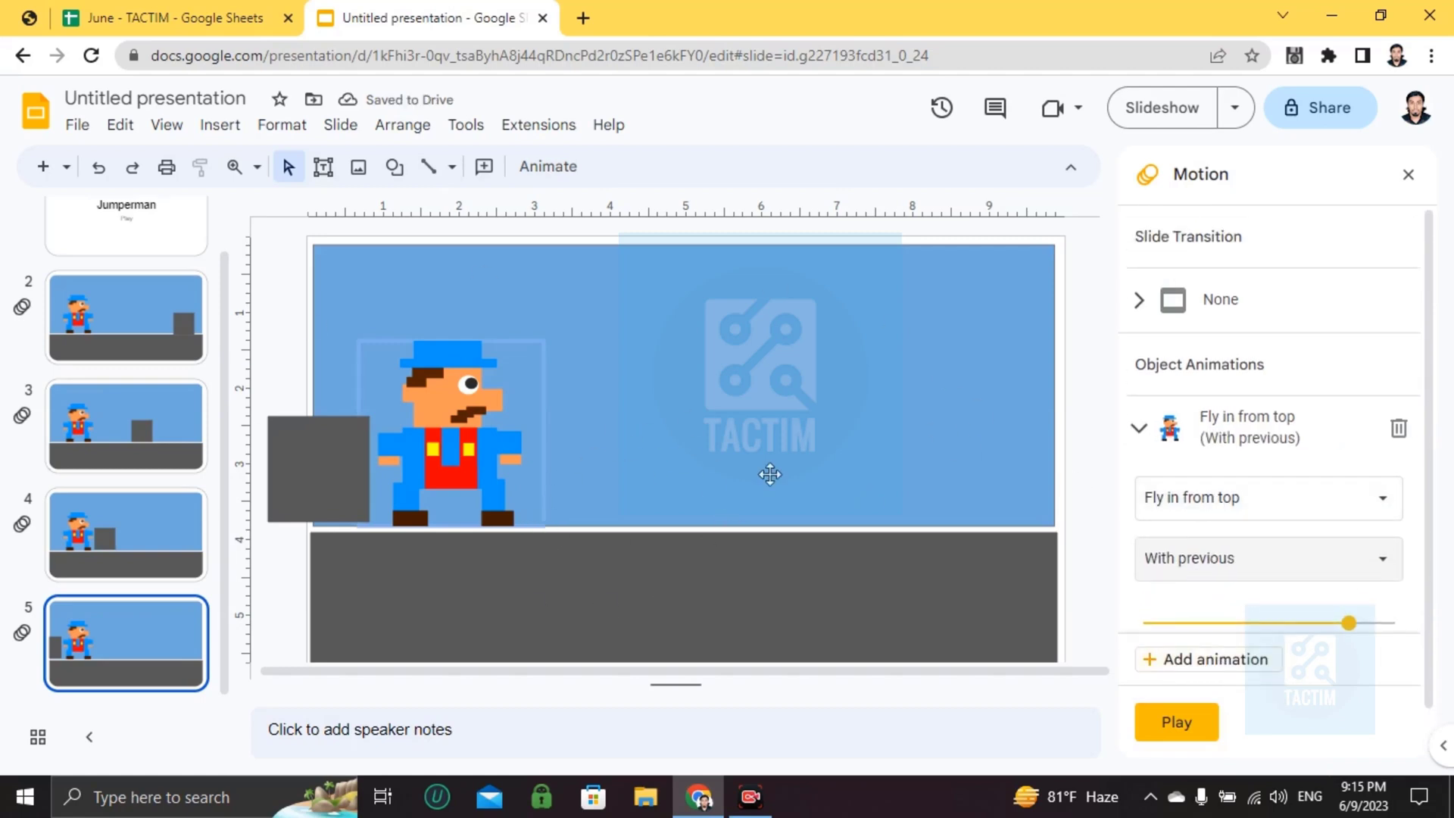
key(Up)
key(Up)
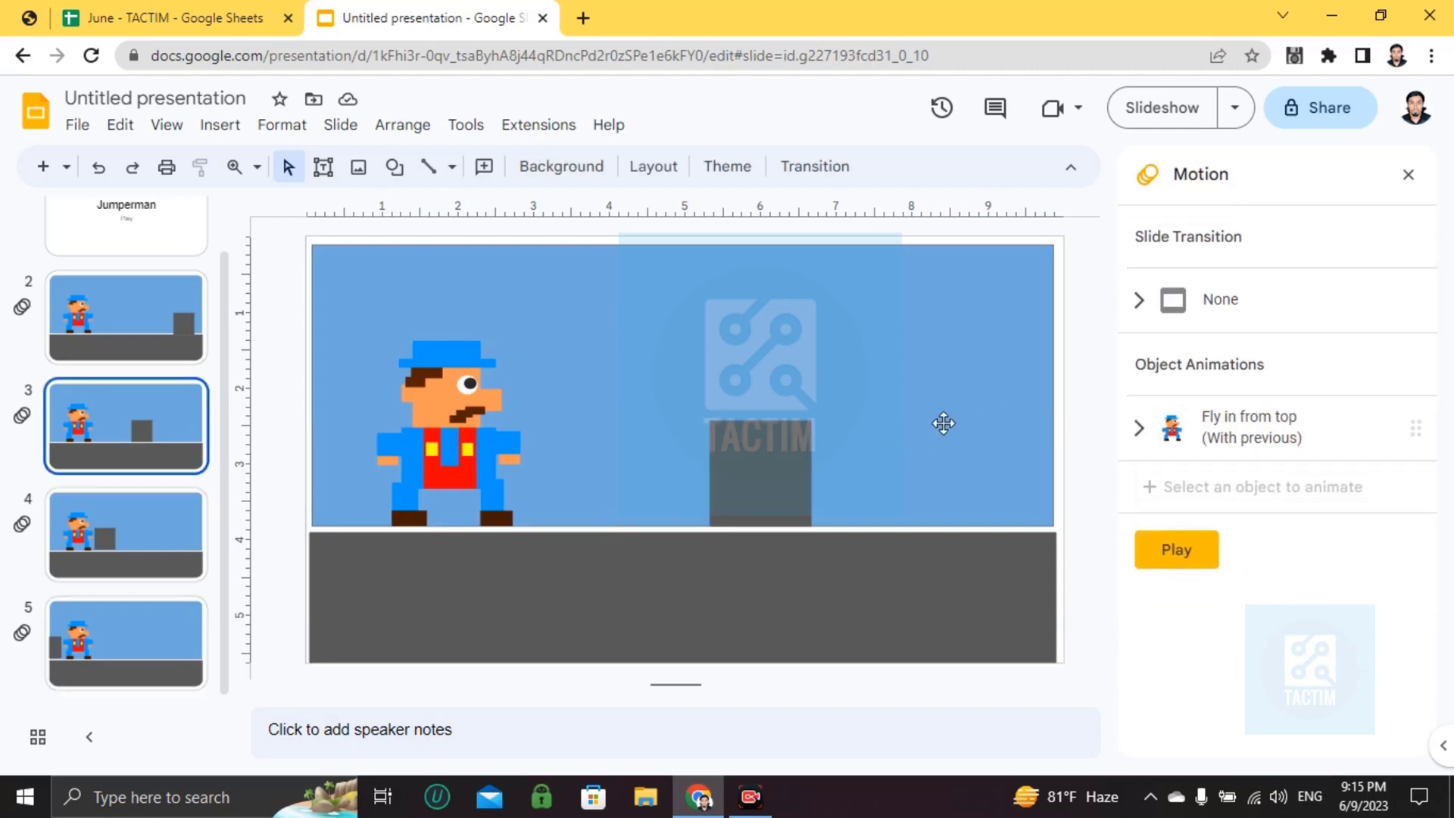
key(Up)
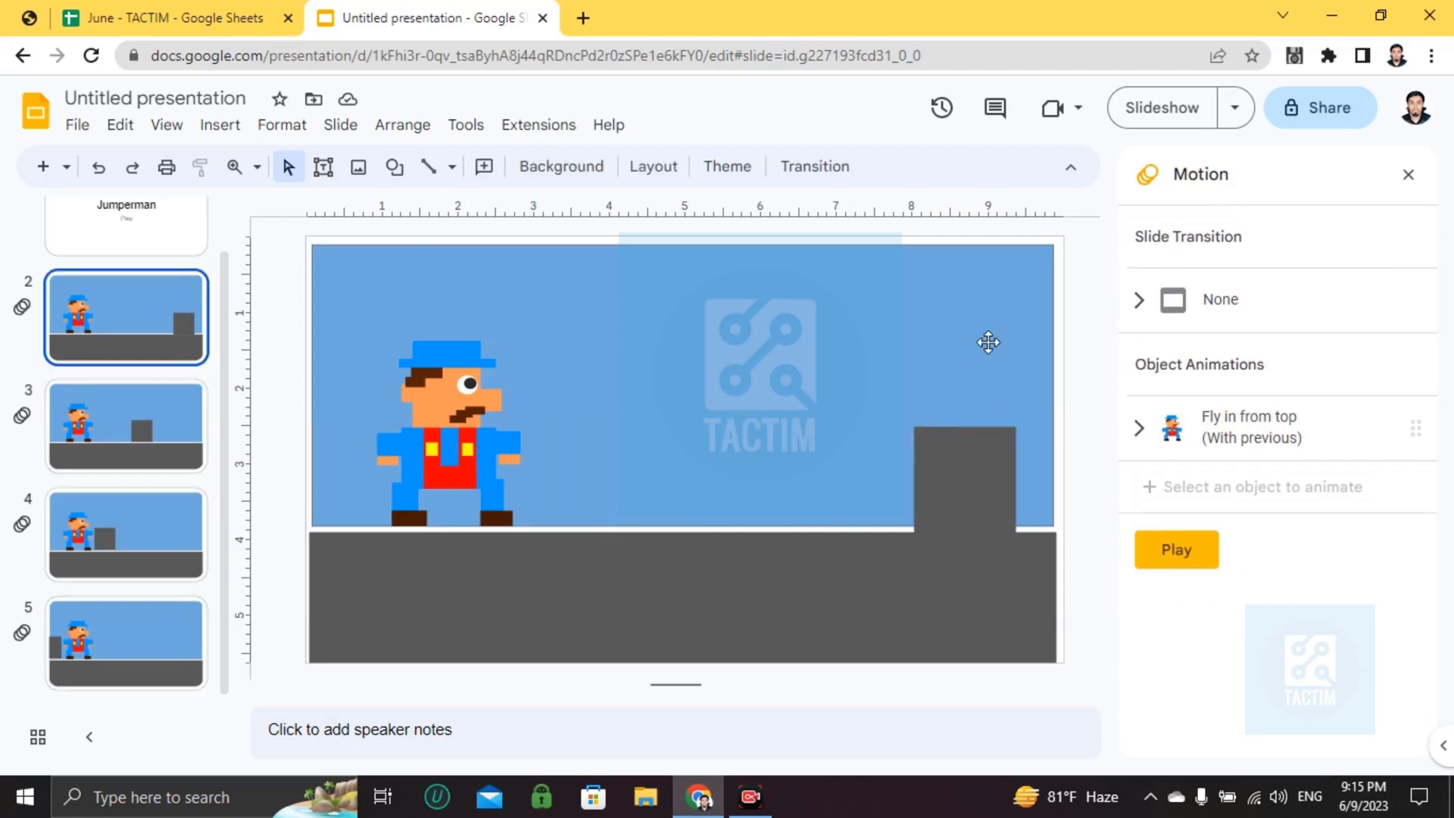
Start the slideshow from the beginning and advance past the Jumperman title slide
click(1233, 112)
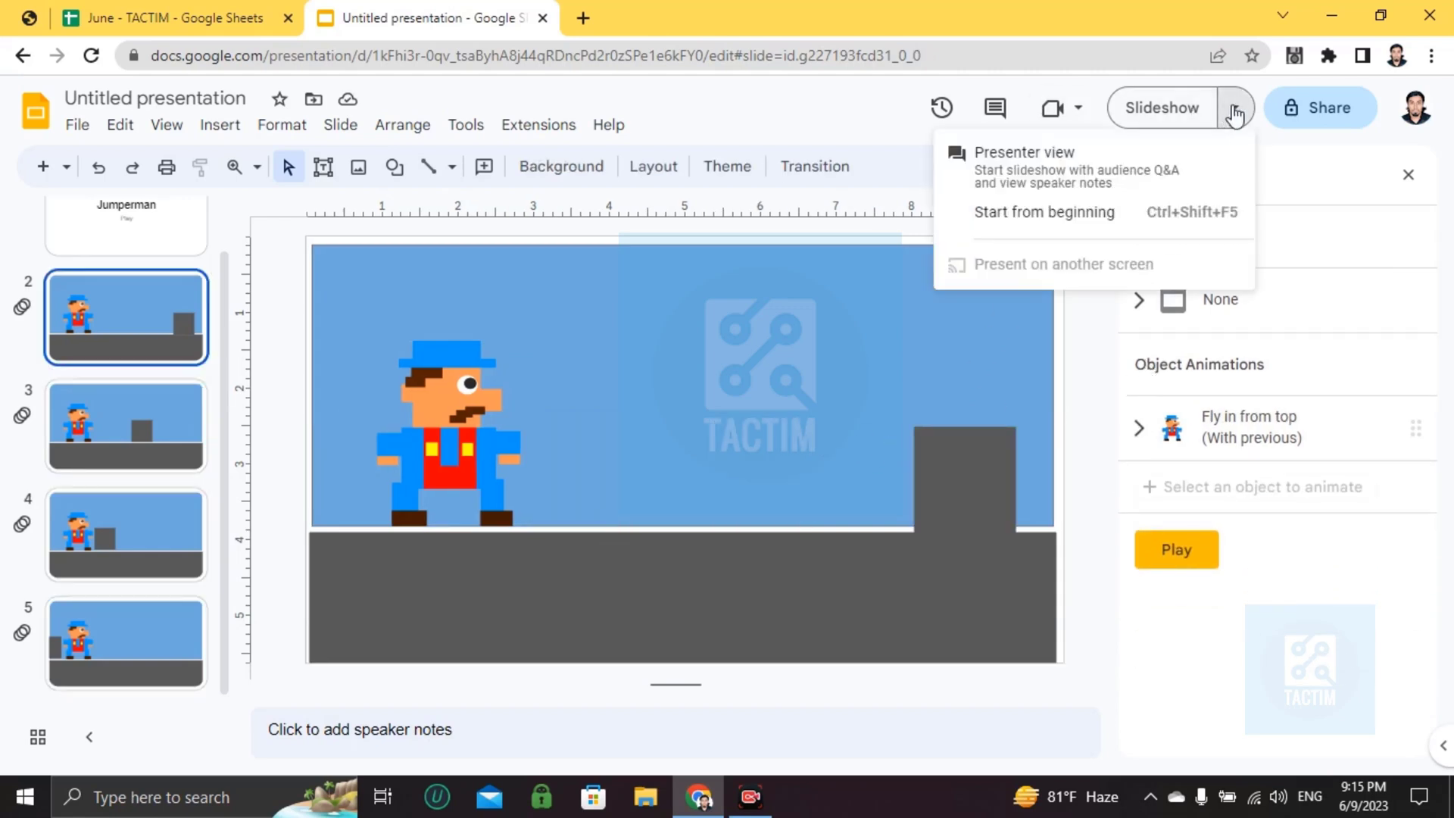
click(1032, 225)
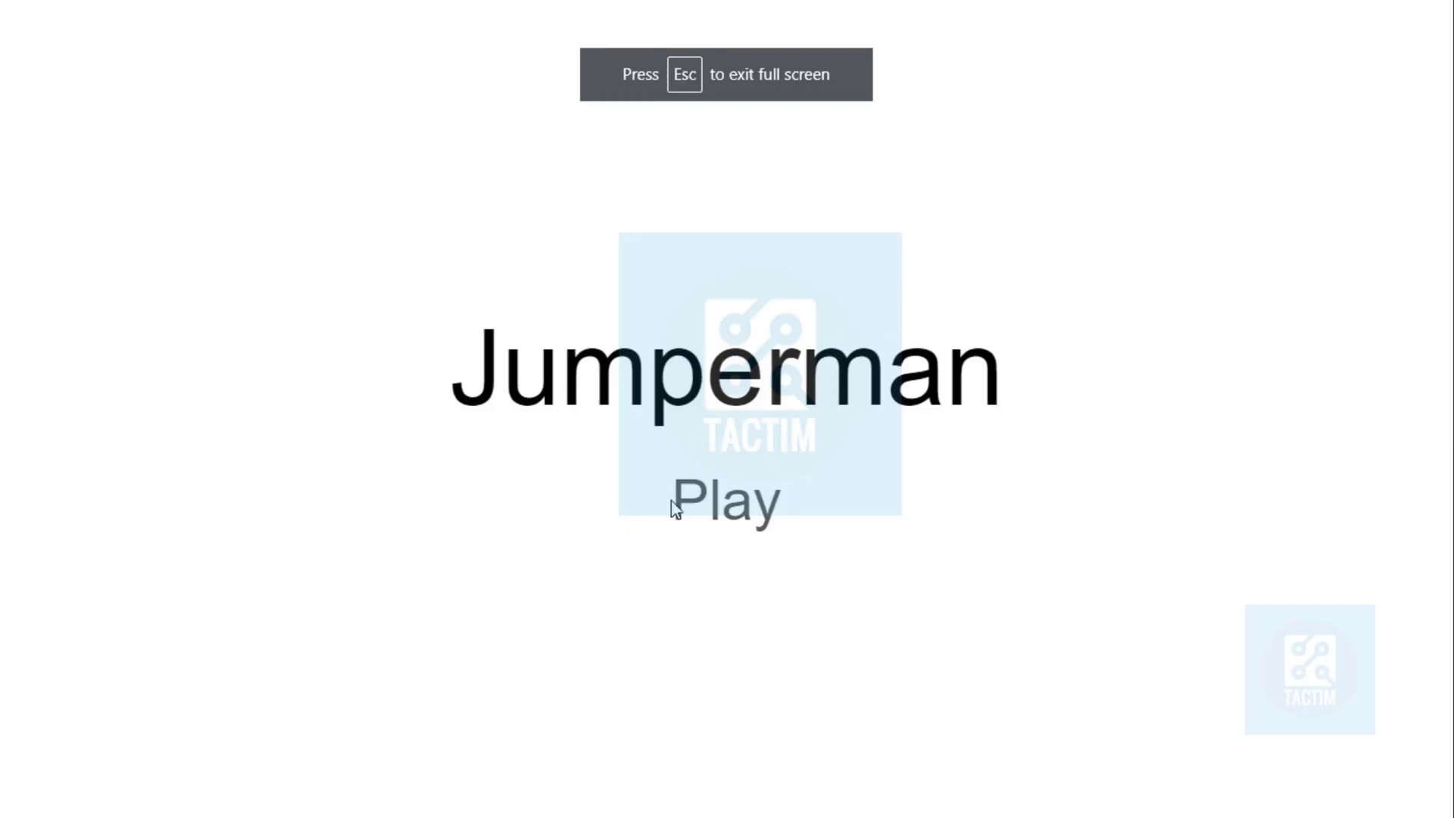
click(738, 514)
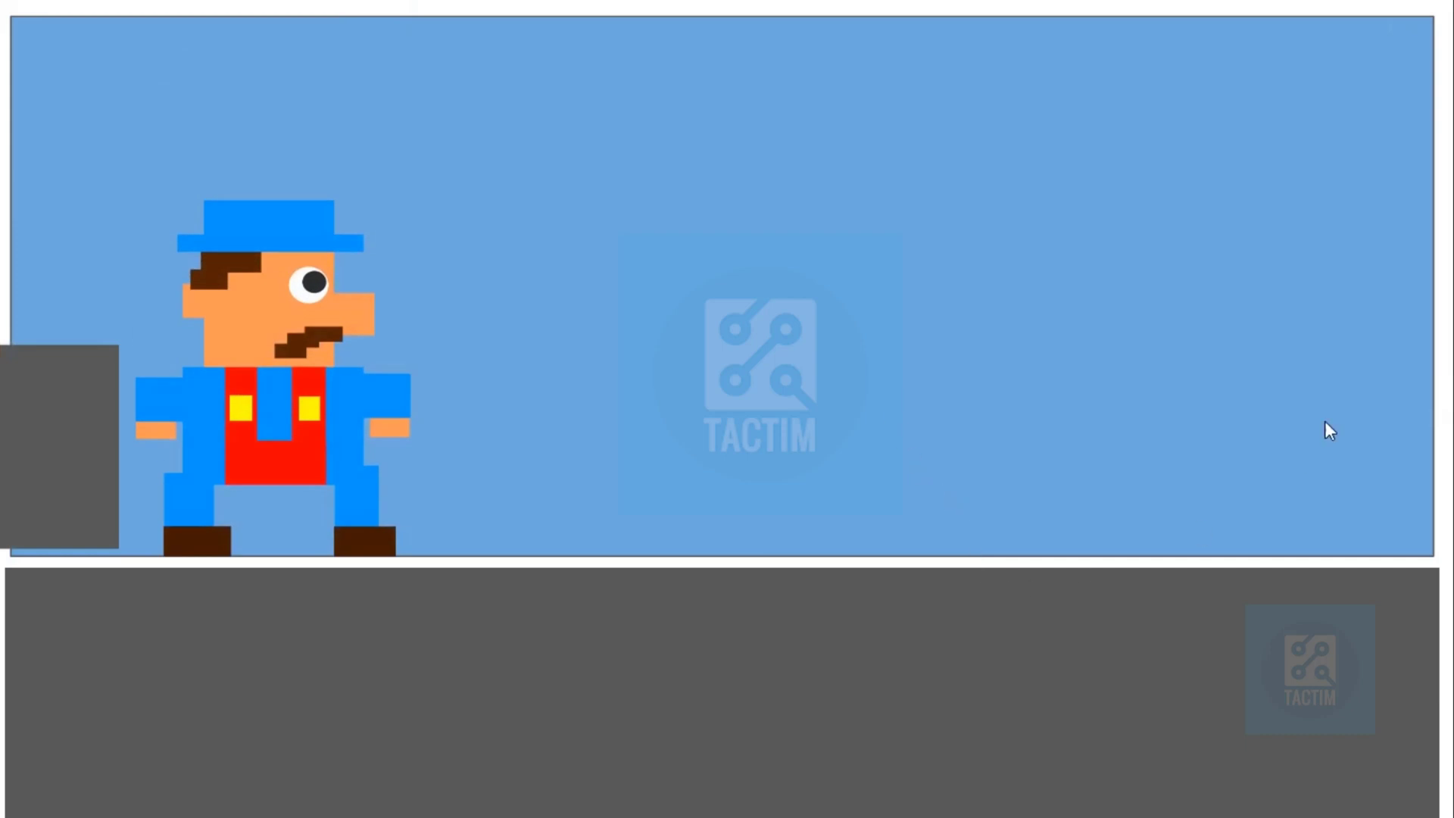
Exit the slideshow and return to slide 4 in the editor
key(Escape)
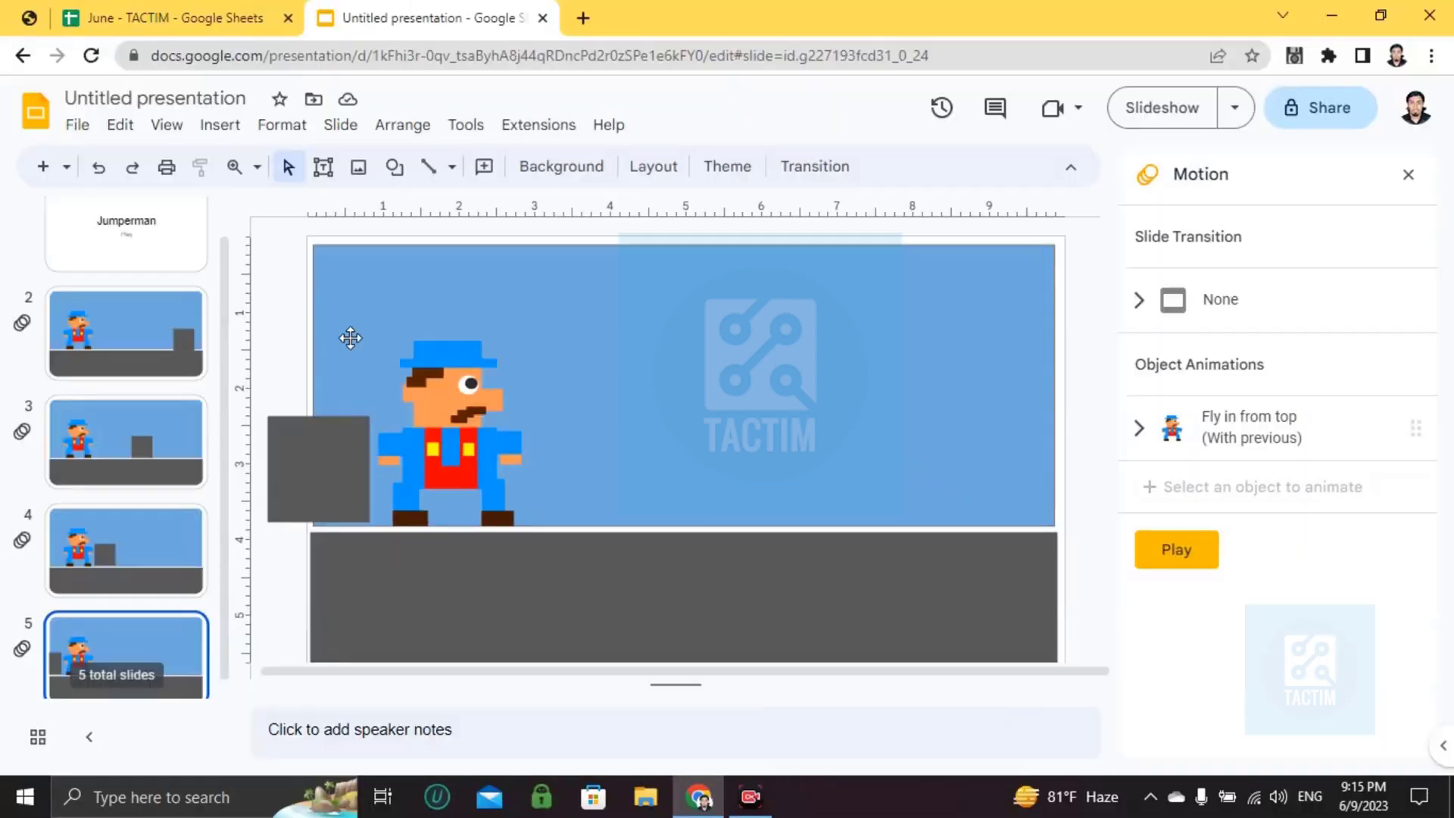
key(Up)
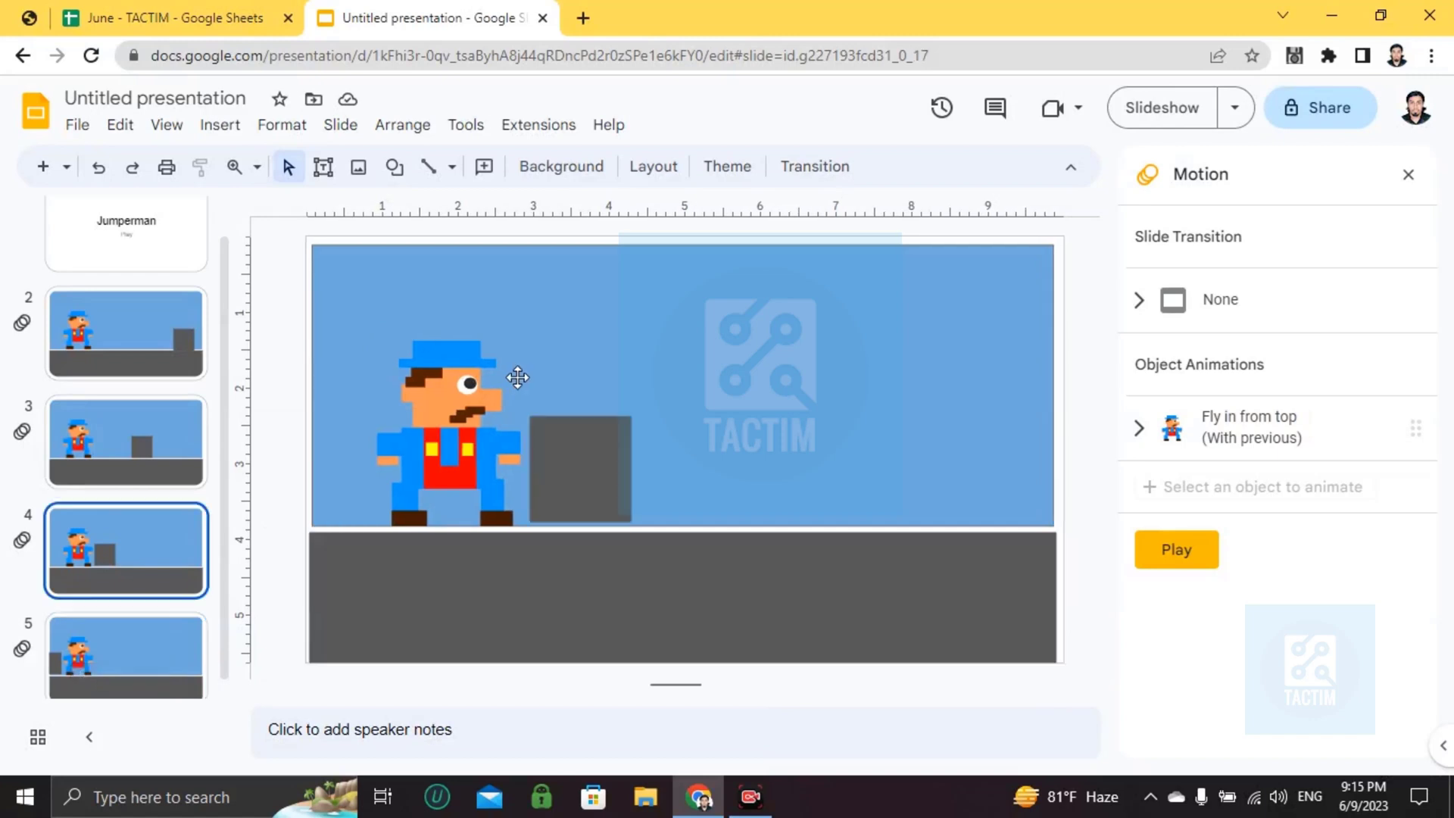